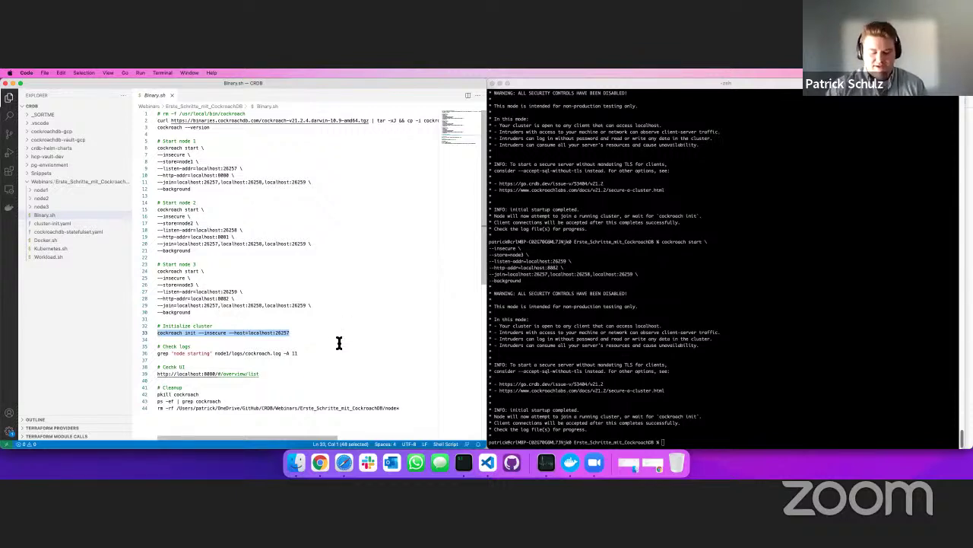
Step: Initialize the cluster in the terminal with cockroach init --insecure --host=localhost:26257
{"action": "left_click", "coordinate": [532, 349]}
{"action": "type", "text": "cockroach init --insecure --host=localhost:26257"}
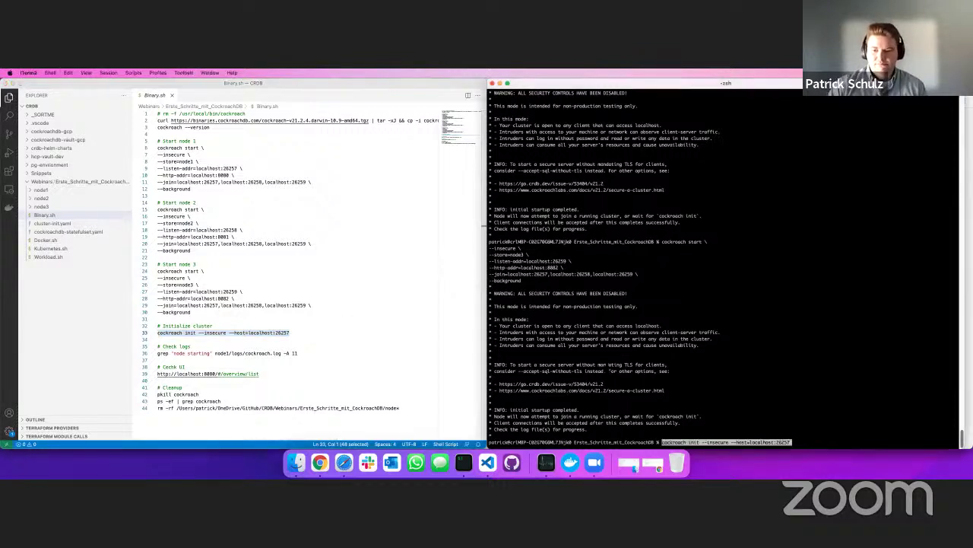
{"action": "key", "text": "Return"}
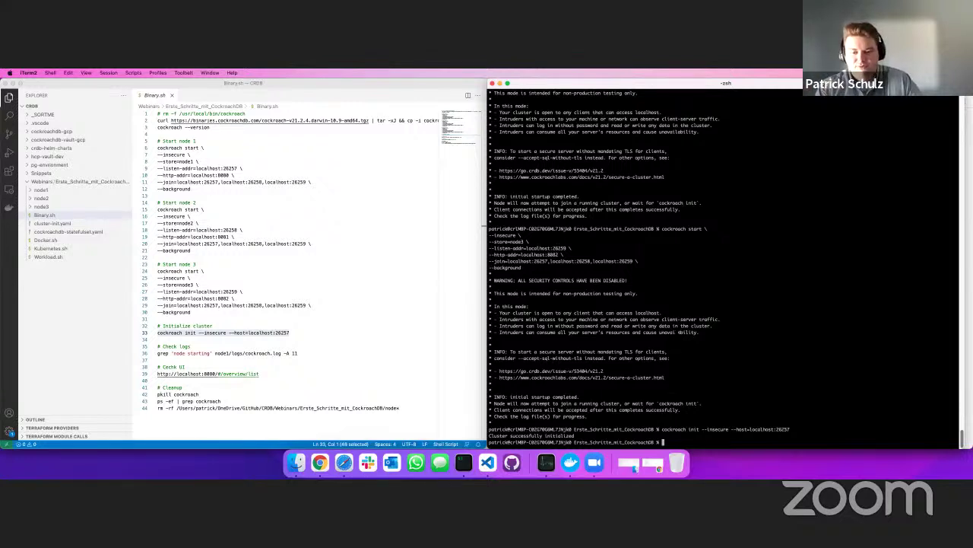
Step: Run the Check logs command from Binary.sh, grep 'node starting' node1/logs/cockroach.log -A 11, in the terminal and highlight the status value
{"action": "left_click", "coordinate": [313, 333]}
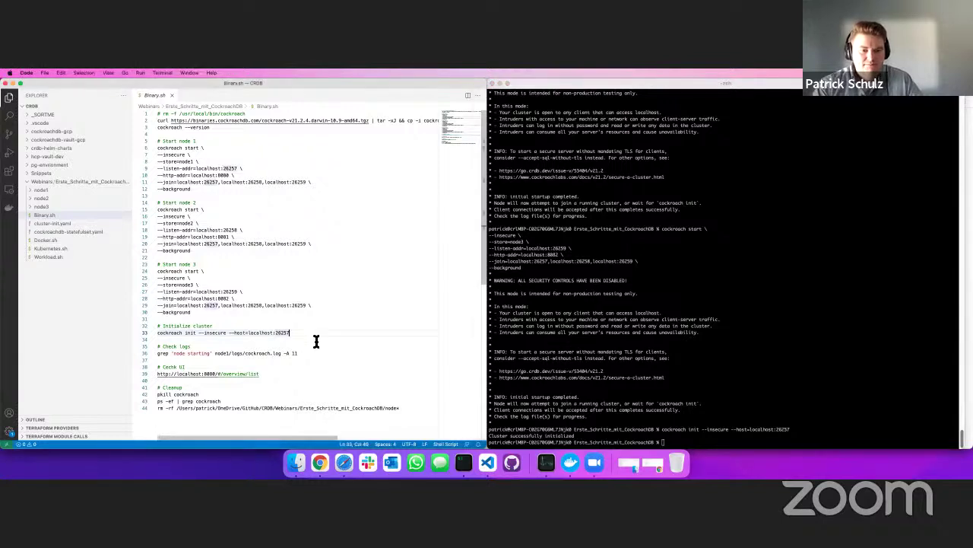
{"action": "triple_click", "coordinate": [293, 353]}
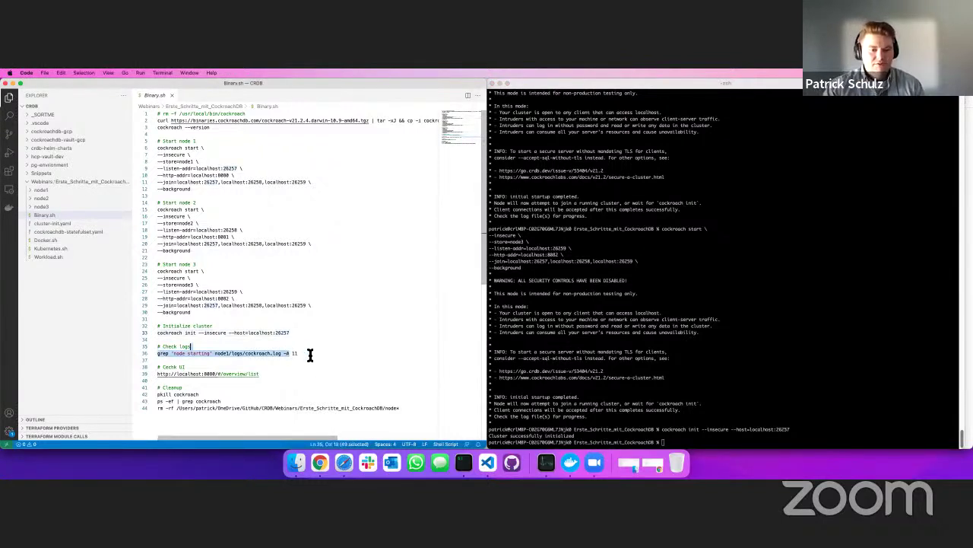
{"action": "left_click_drag", "start_coordinate": [298, 353], "coordinate": [160, 356]}
{"action": "key", "text": "super+c"}
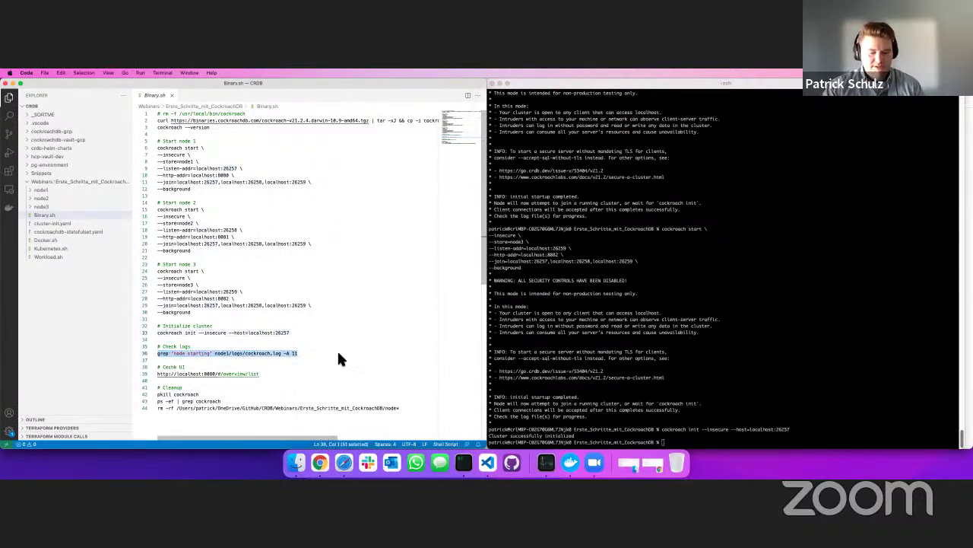
{"action": "left_click", "coordinate": [564, 373]}
{"action": "key", "text": "super+v"}
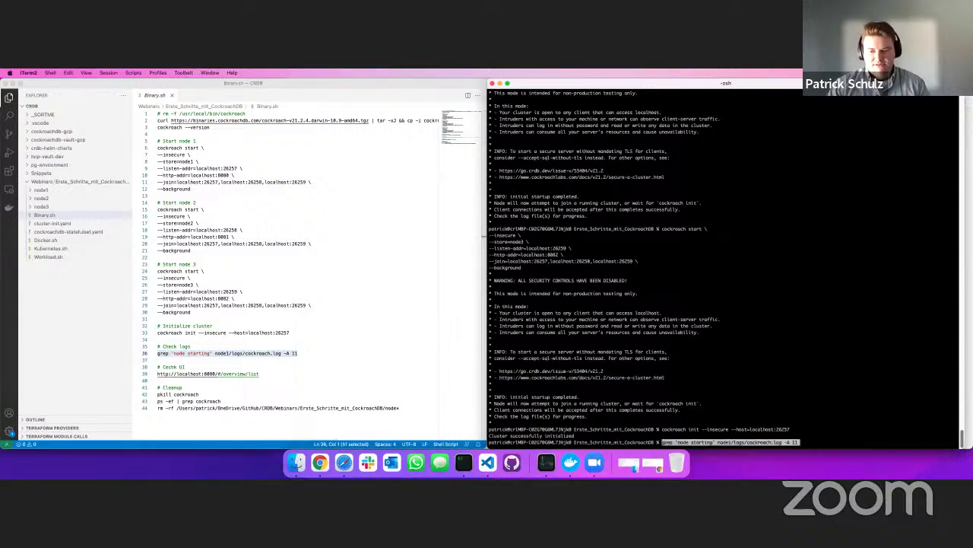
{"action": "key", "text": "Return"}
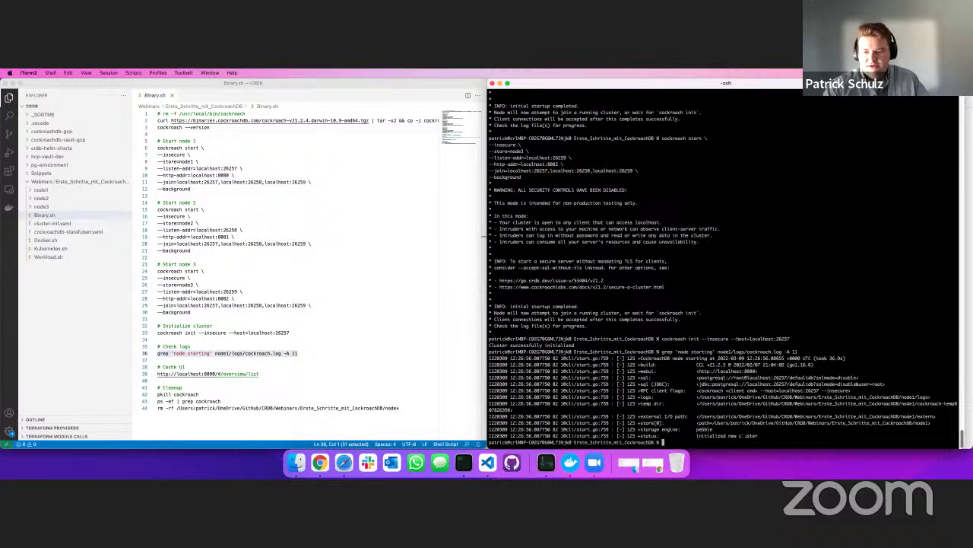
{"action": "left_click_drag", "start_coordinate": [758, 435], "coordinate": [696, 435]}
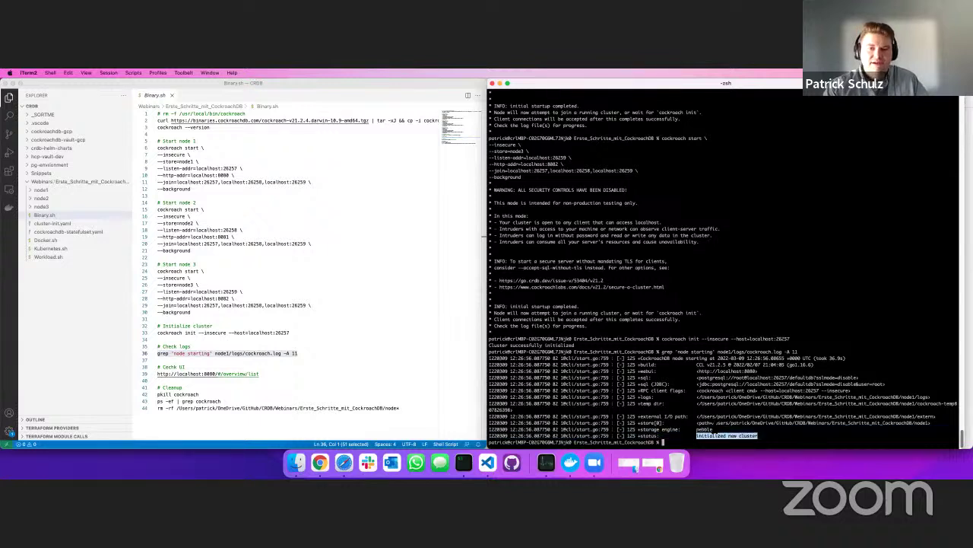
Step: Switch to Chrome and reload 127.0.0.1:8080/#/overview/list to examine the cluster overview and its node list
{"action": "left_click", "coordinate": [320, 463]}
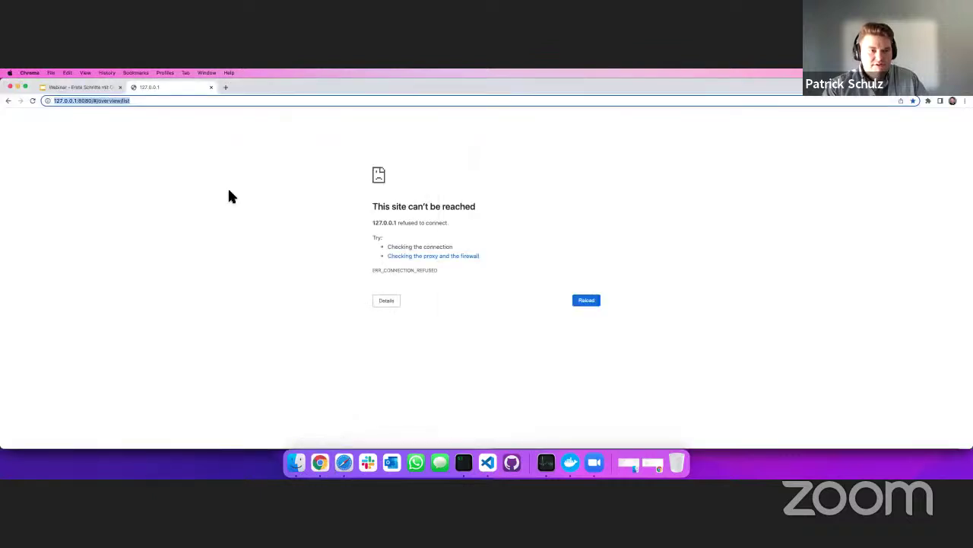
{"action": "left_click", "coordinate": [33, 101]}
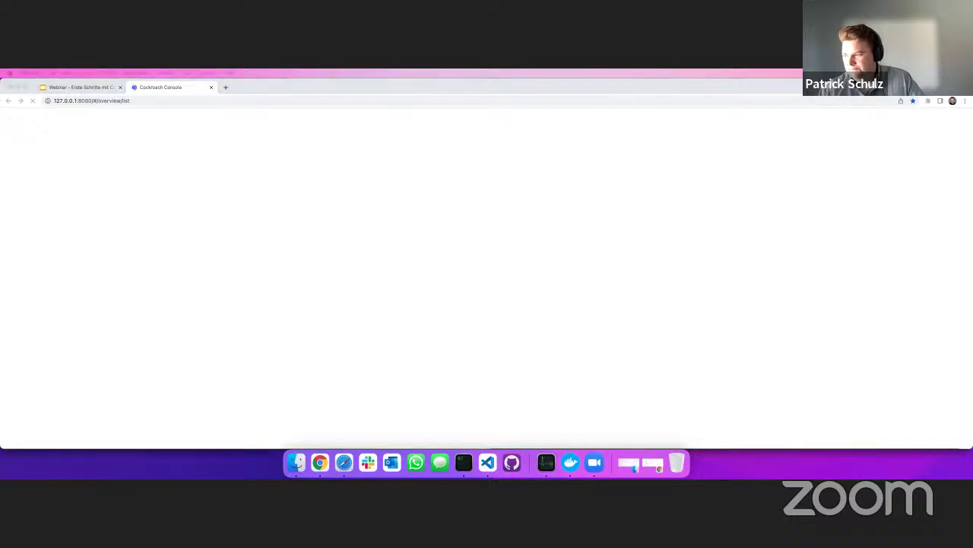
{"action": "left_click", "coordinate": [346, 226]}
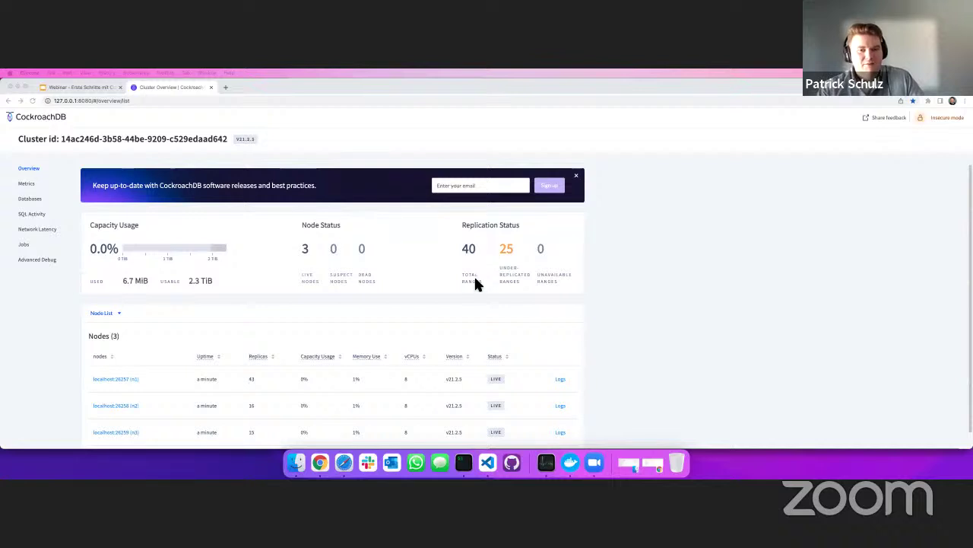
{"action": "scroll", "coordinate": [476, 280], "scroll_direction": "down", "scroll_amount": 1}
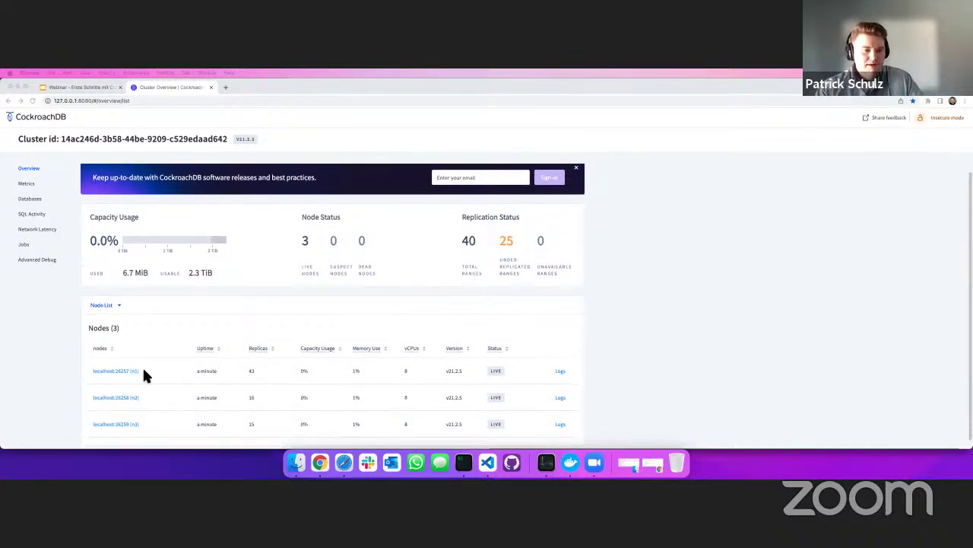
{"action": "scroll", "coordinate": [138, 373], "scroll_direction": "down", "scroll_amount": 1}
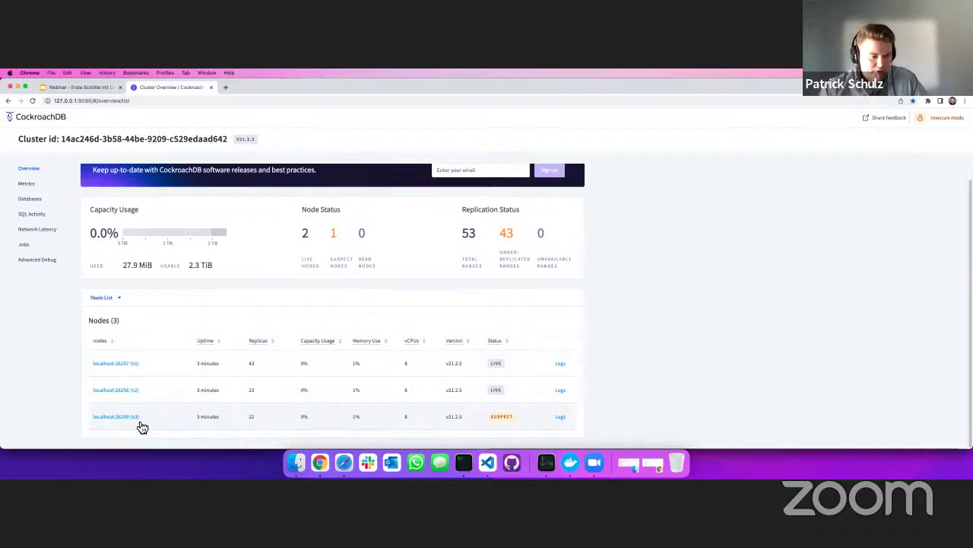
Step: Run the node 3 start command from Binary.sh in iTerm, and check the node and replication status in Chrome
{"action": "left_click", "coordinate": [465, 465]}
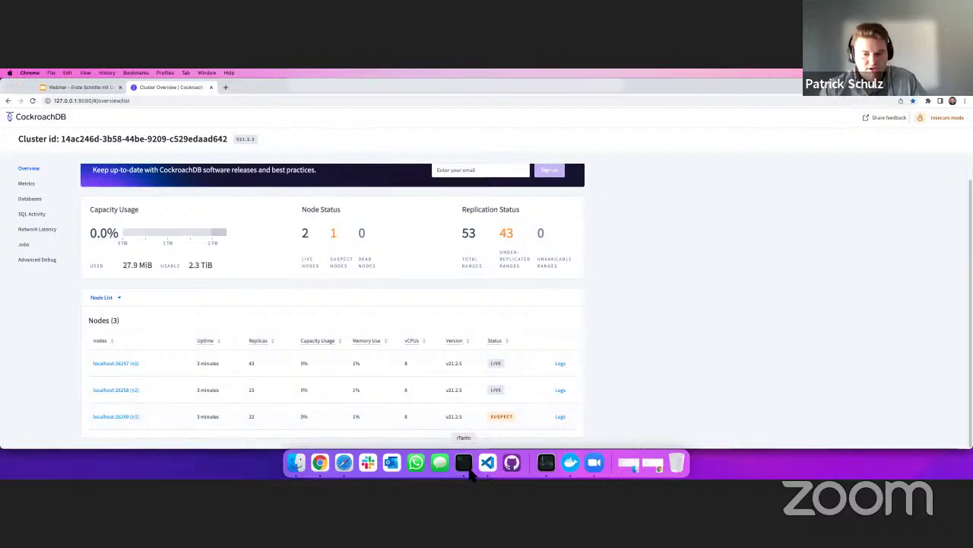
{"action": "left_click", "coordinate": [488, 465]}
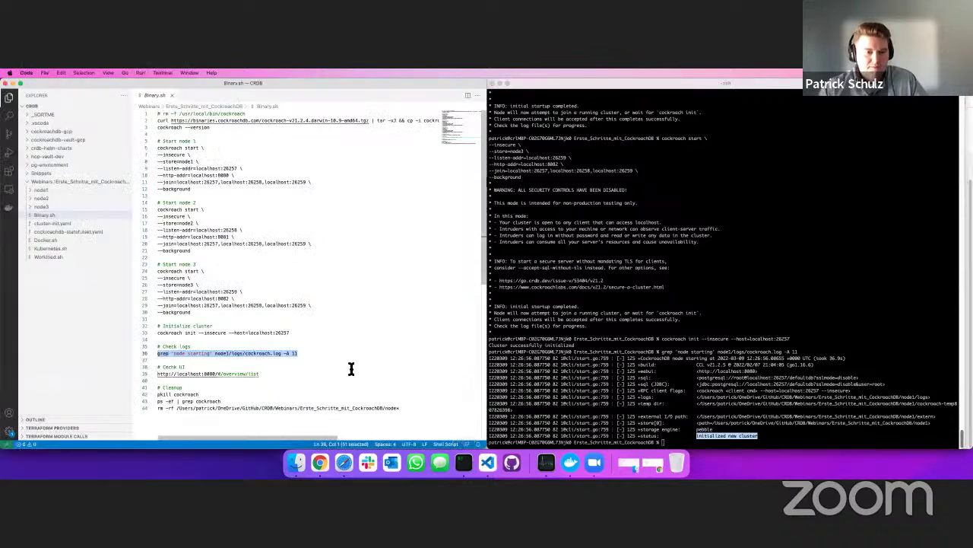
{"action": "left_click_drag", "start_coordinate": [222, 305], "coordinate": [149, 268]}
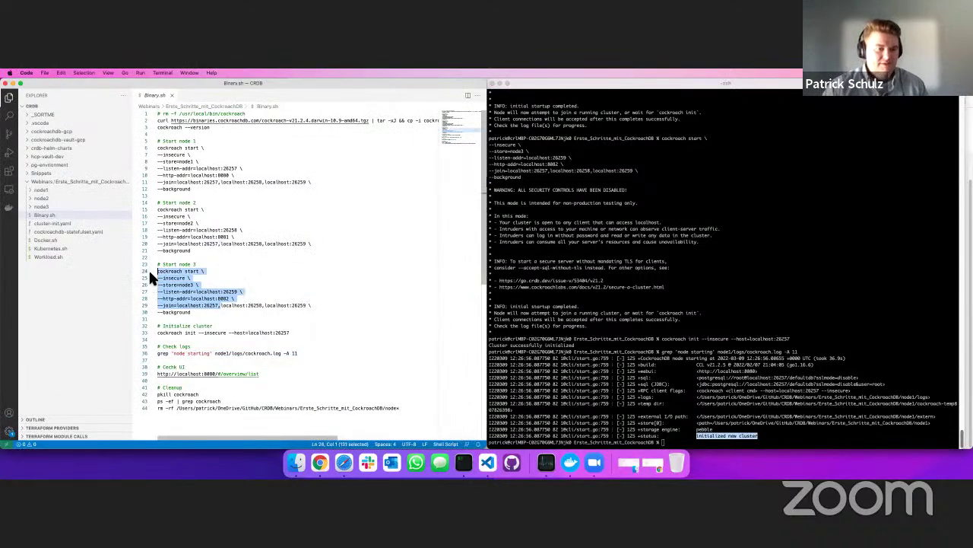
{"action": "left_click_drag", "start_coordinate": [228, 312], "coordinate": [158, 271]}
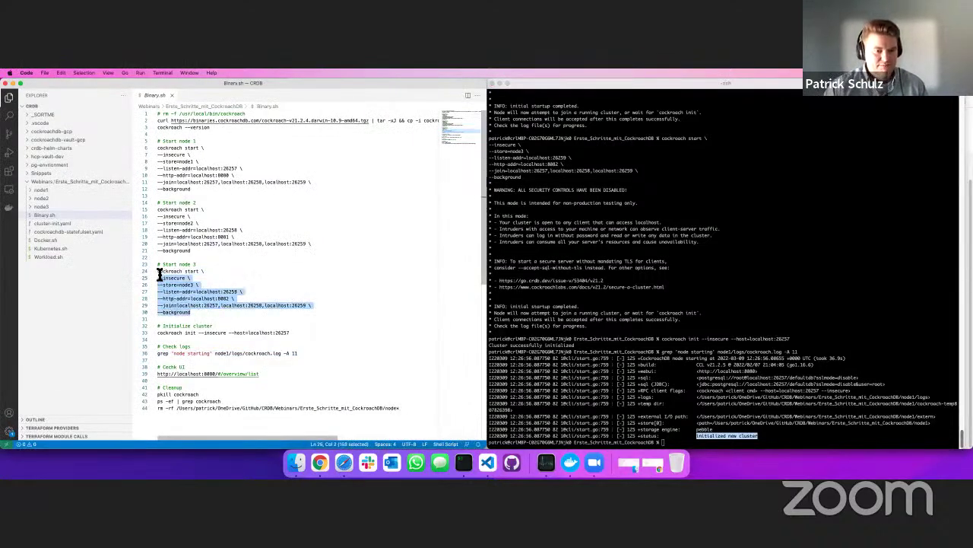
{"action": "key", "text": "super+Tab"}
{"action": "key", "text": "super+v"}
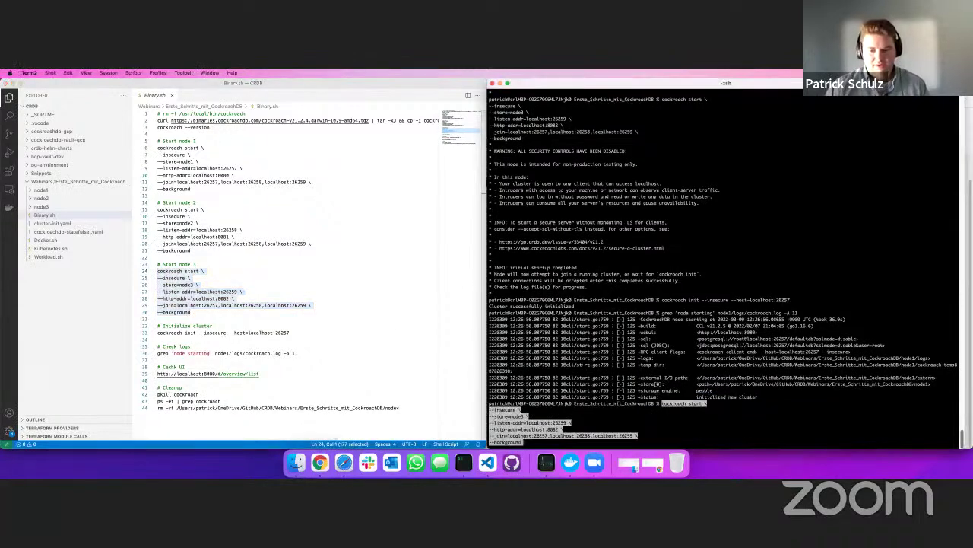
{"action": "key", "text": "Return"}
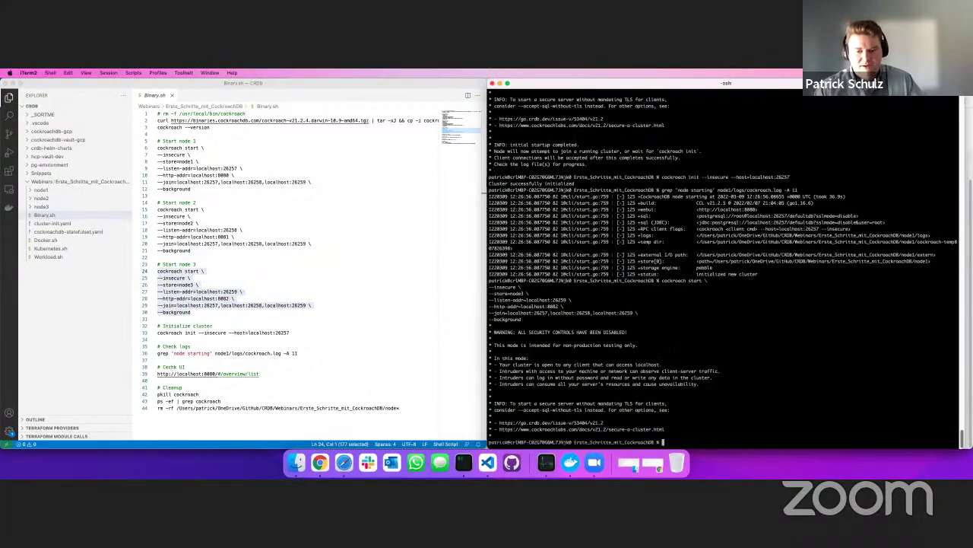
{"action": "left_click", "coordinate": [320, 462]}
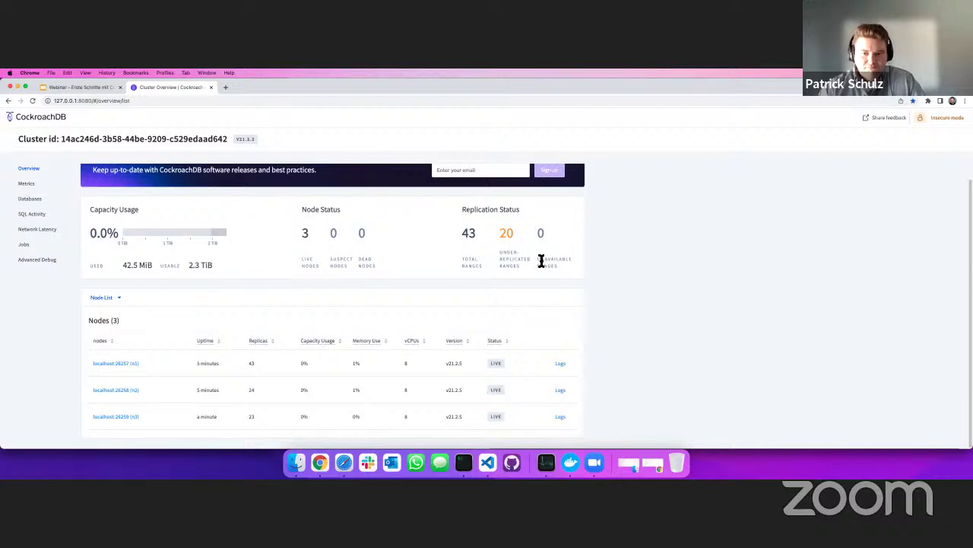
{"action": "mouse_move", "coordinate": [541, 261]}
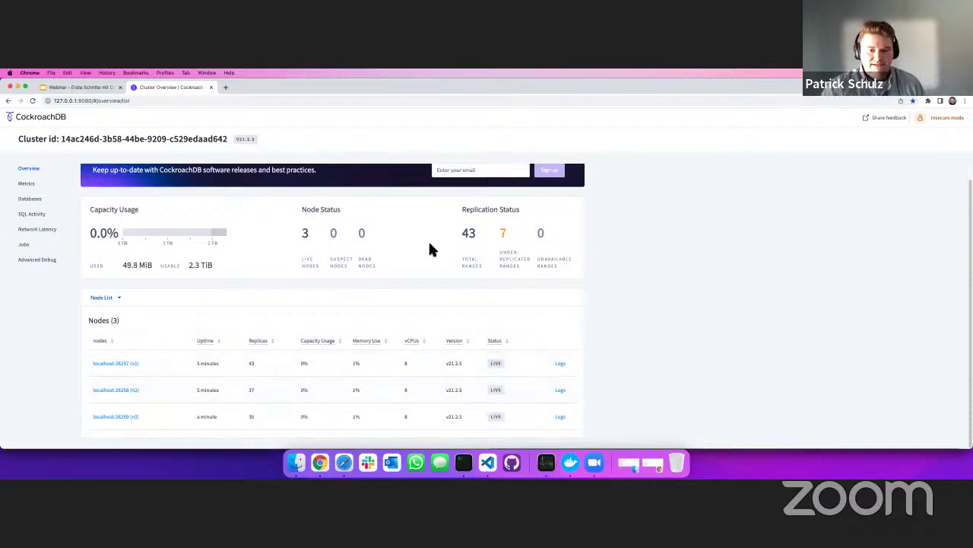
Step: Shut down the cluster nodes by running the pkill cockroach cleanup command from Binary.sh in iTerm
{"action": "left_click", "coordinate": [465, 464]}
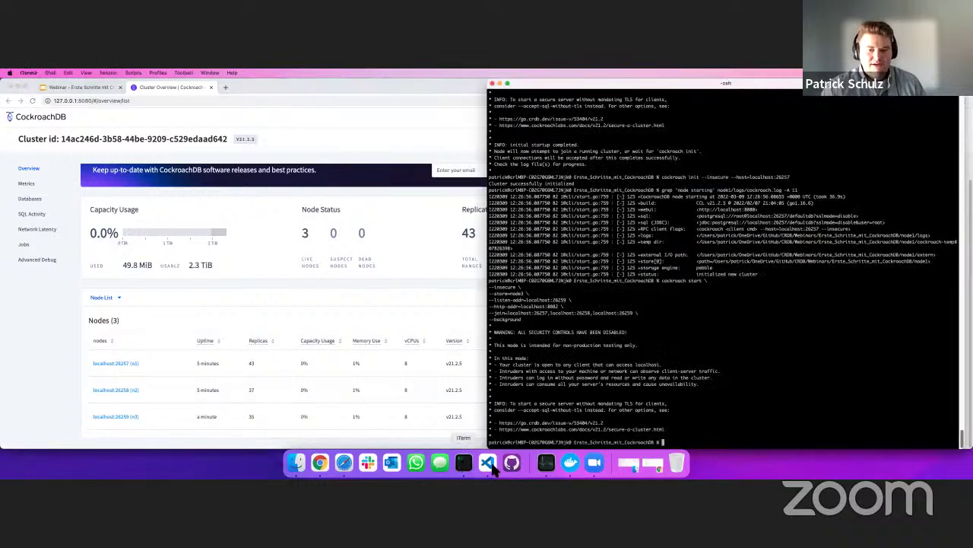
{"action": "left_click", "coordinate": [487, 462]}
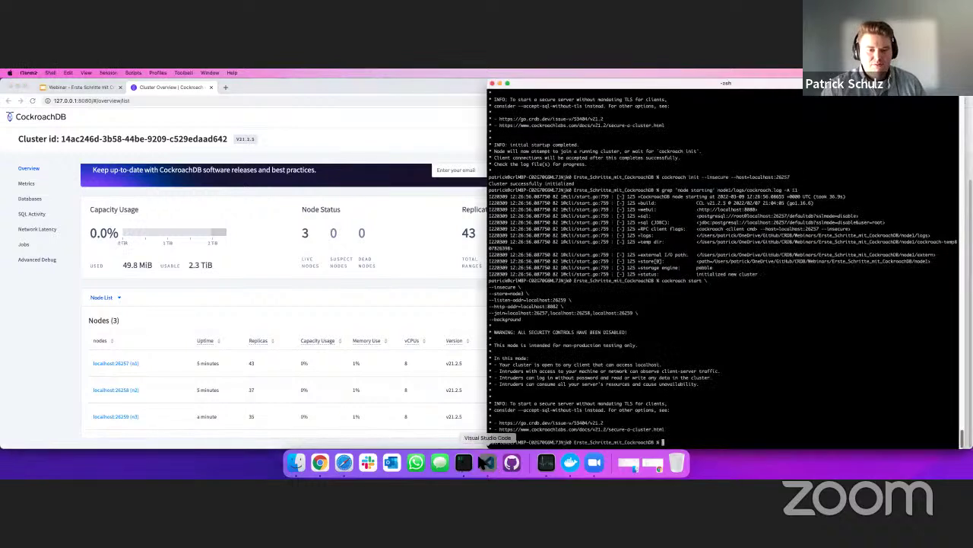
{"action": "left_click", "coordinate": [272, 354]}
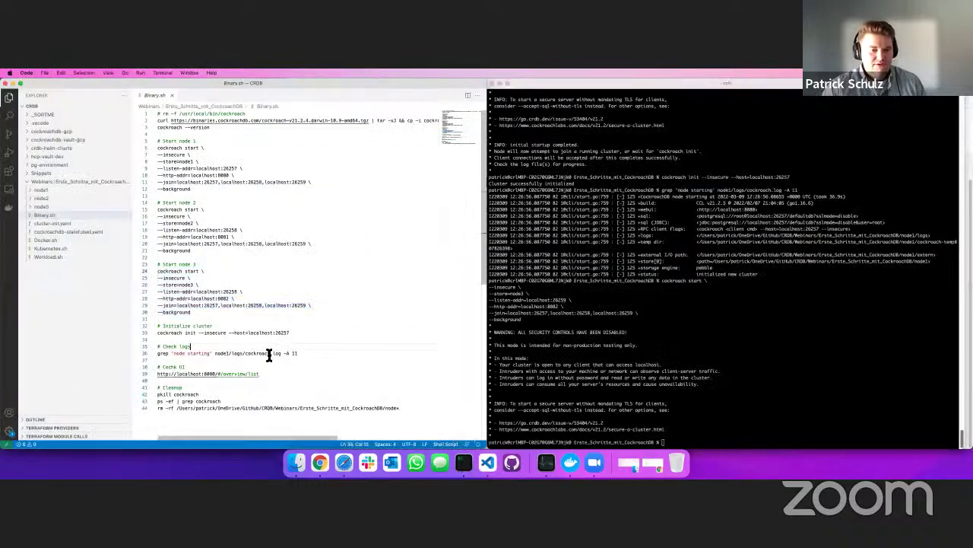
{"action": "left_click", "coordinate": [190, 394]}
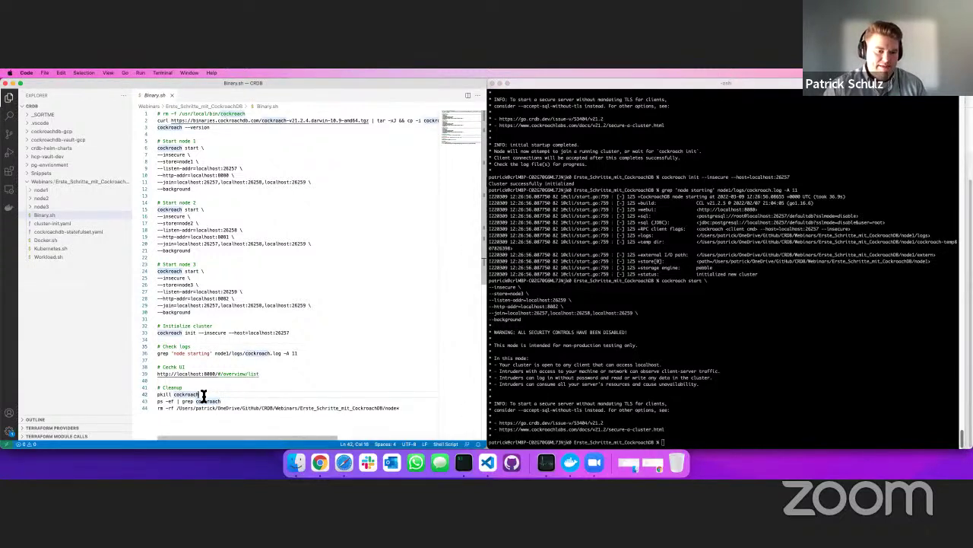
{"action": "left_click_drag", "start_coordinate": [197, 394], "coordinate": [157, 398]}
{"action": "key", "text": "super+c"}
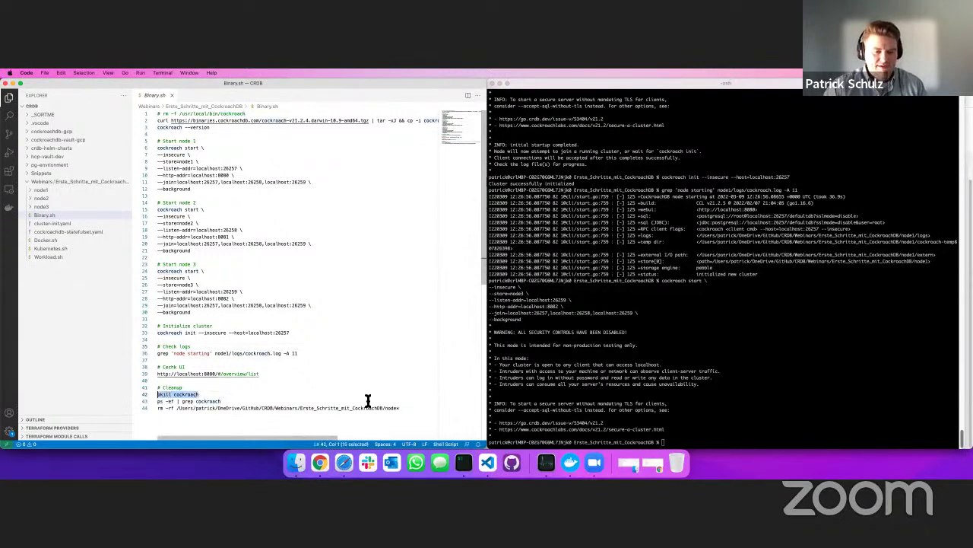
{"action": "left_click", "coordinate": [608, 381]}
{"action": "key", "text": "super+v"}
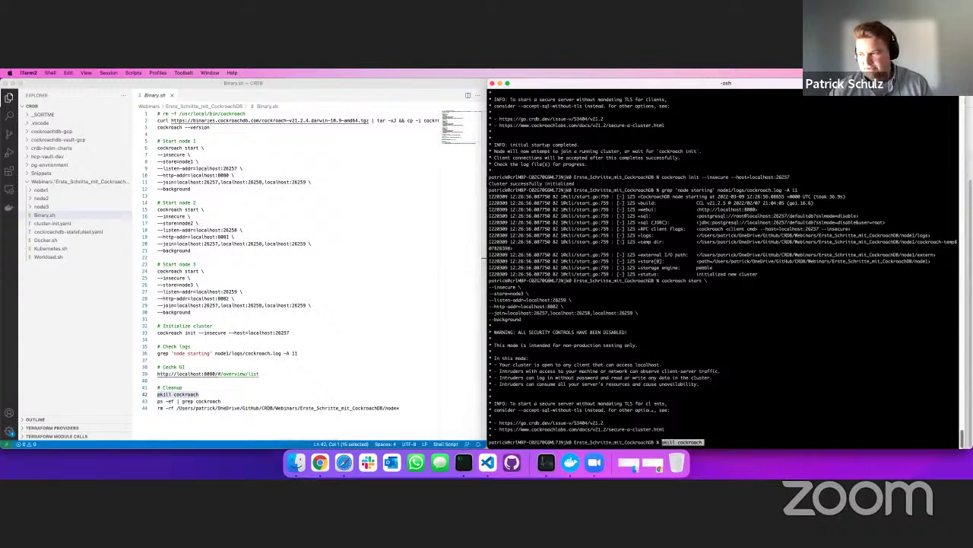
{"action": "key", "text": "Return"}
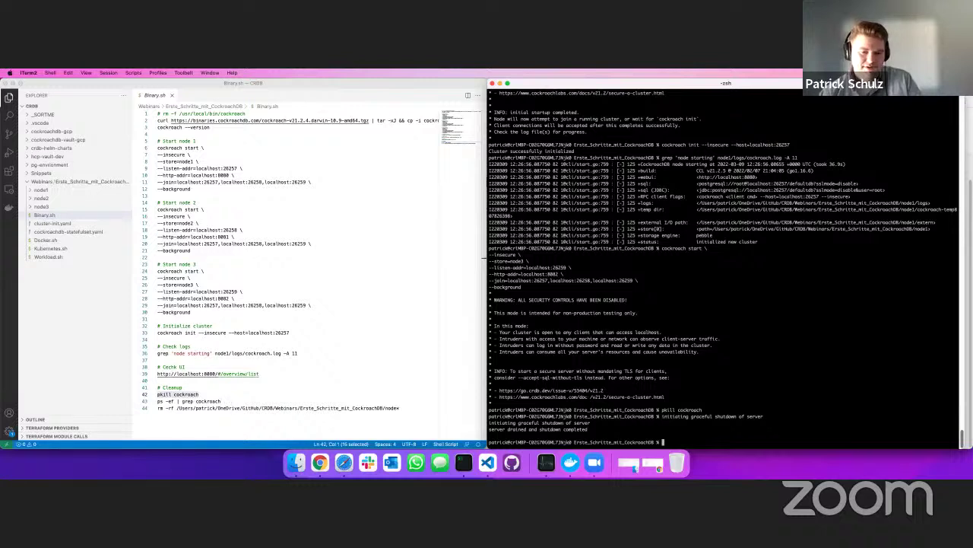
Step: List the remaining cockroach processes by running ps -ef | grep cockroach from Binary.sh in the terminal
{"action": "left_click", "coordinate": [219, 402]}
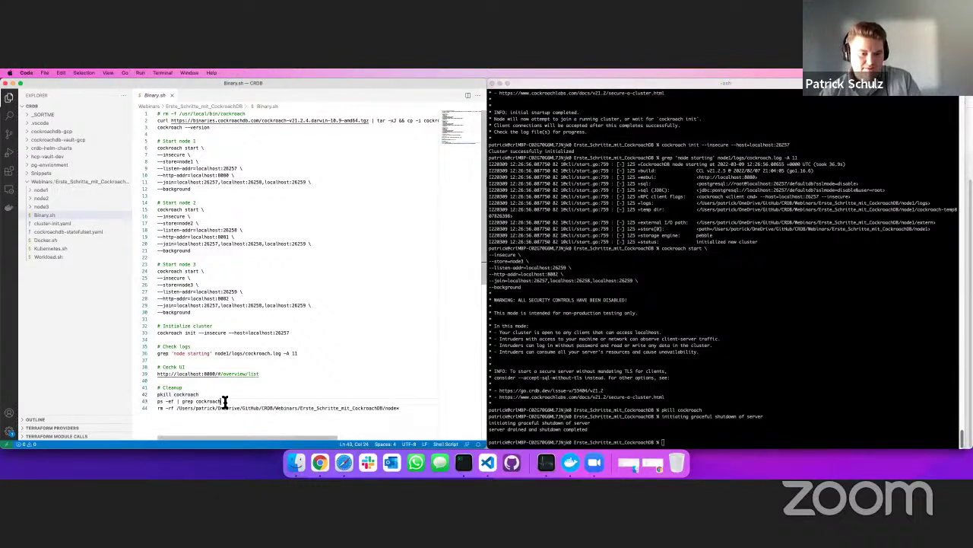
{"action": "left_click_drag", "start_coordinate": [221, 402], "coordinate": [158, 401]}
{"action": "key", "text": "super+c"}
{"action": "key", "text": "super+Tab"}
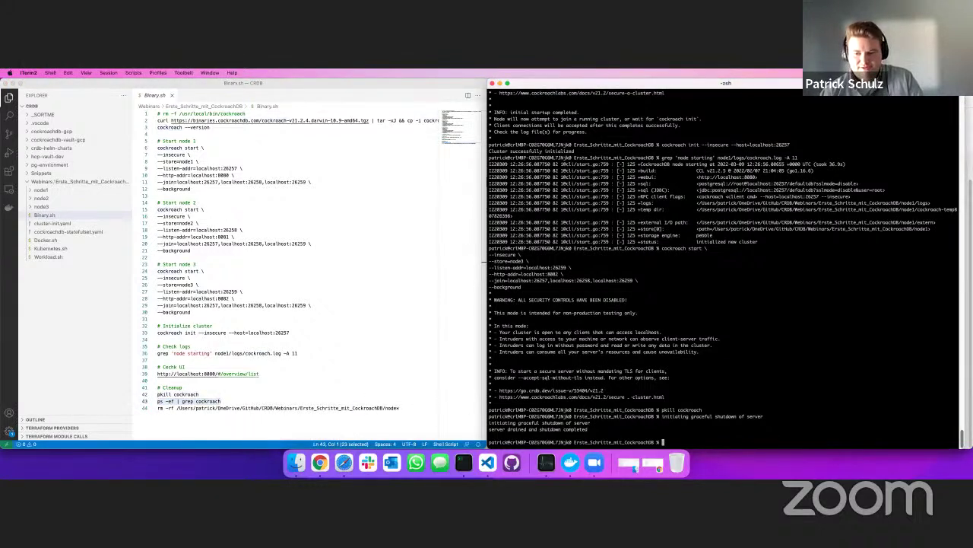
{"action": "key", "text": "super+v"}
{"action": "key", "text": "Return"}
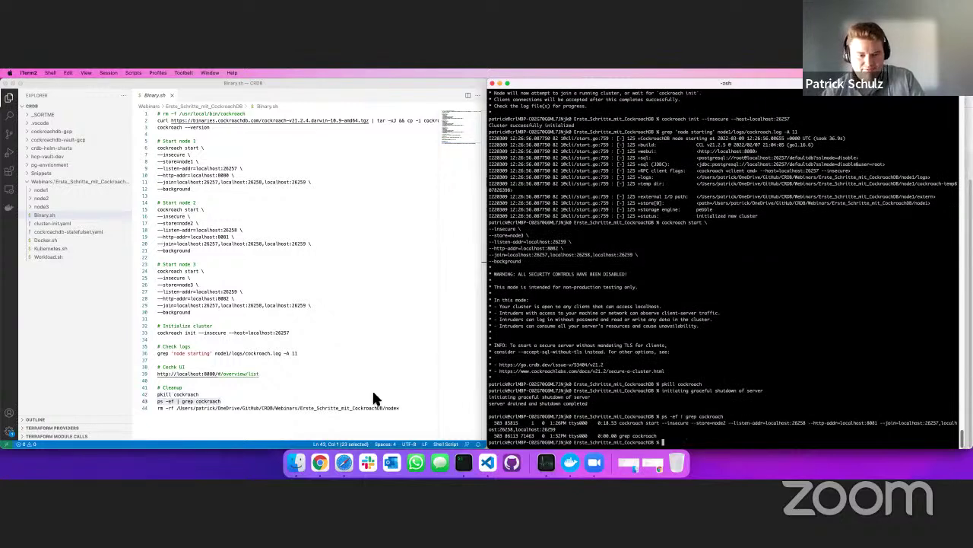
Step: Force-stop the remaining node2 process by running kill -9 with its process ID
{"action": "type", "text": "ki"}
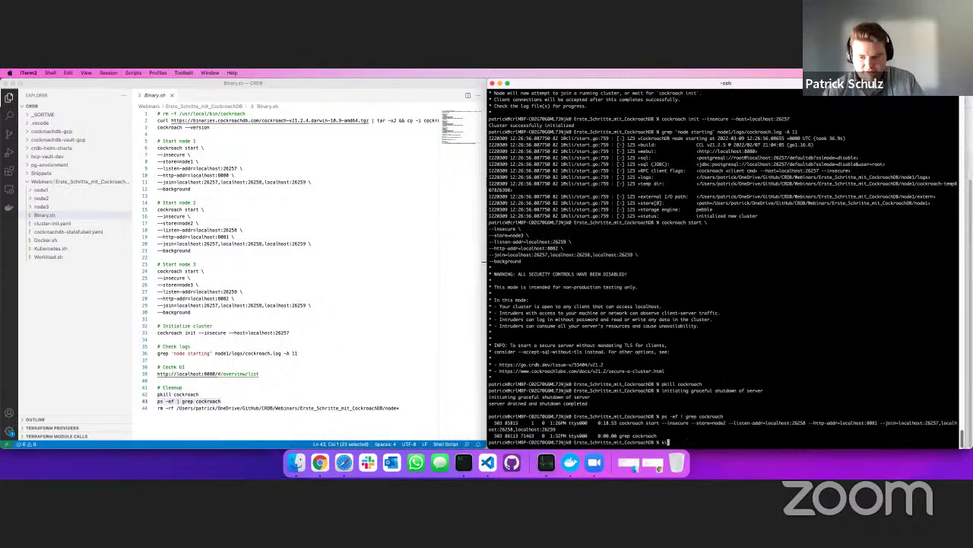
{"action": "type", "text": "ll -9"}
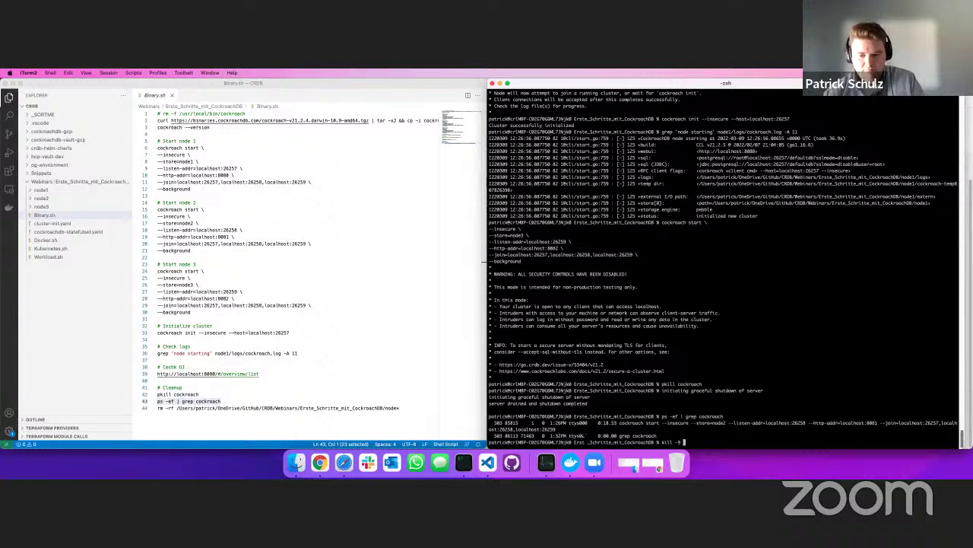
{"action": "double_click", "coordinate": [511, 423]}
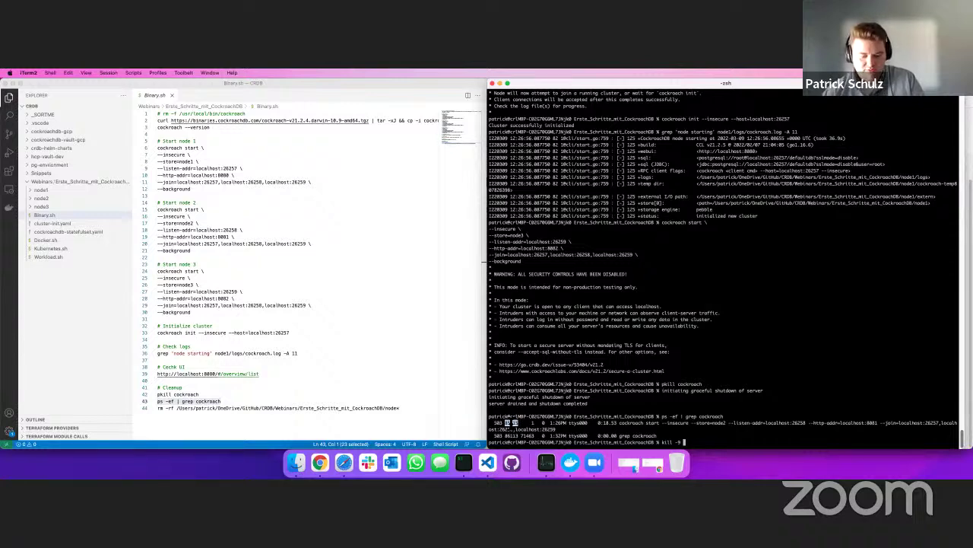
{"action": "key", "text": "super+v"}
{"action": "key", "text": "Return"}
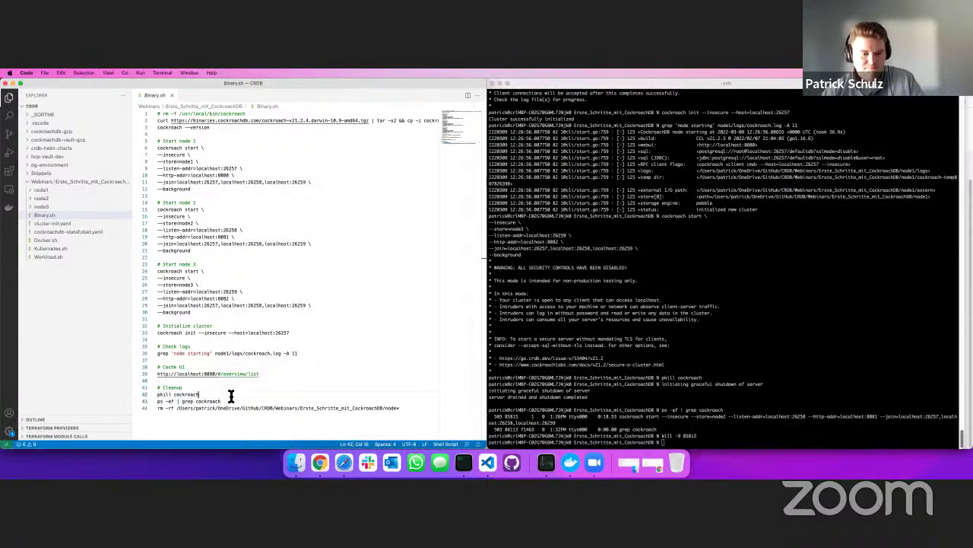
Step: Check for remaining cockroach processes by running ps -ef | grep cockroach from Binary.sh in iTerm again
{"action": "left_click", "coordinate": [227, 394]}
{"action": "key", "text": "super+c"}
{"action": "key", "text": "super+Tab"}
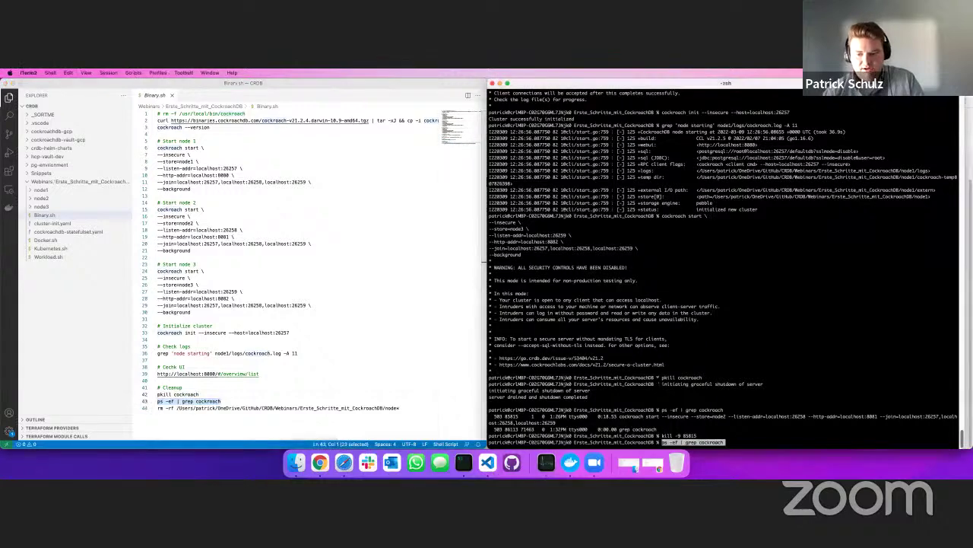
{"action": "key", "text": "super+v"}
{"action": "key", "text": "Return"}
Step: Look into the node1 folder, and delete all node data folders by running the rm -rf cleanup command from Binary.sh in iTerm
{"action": "left_click", "coordinate": [337, 406]}
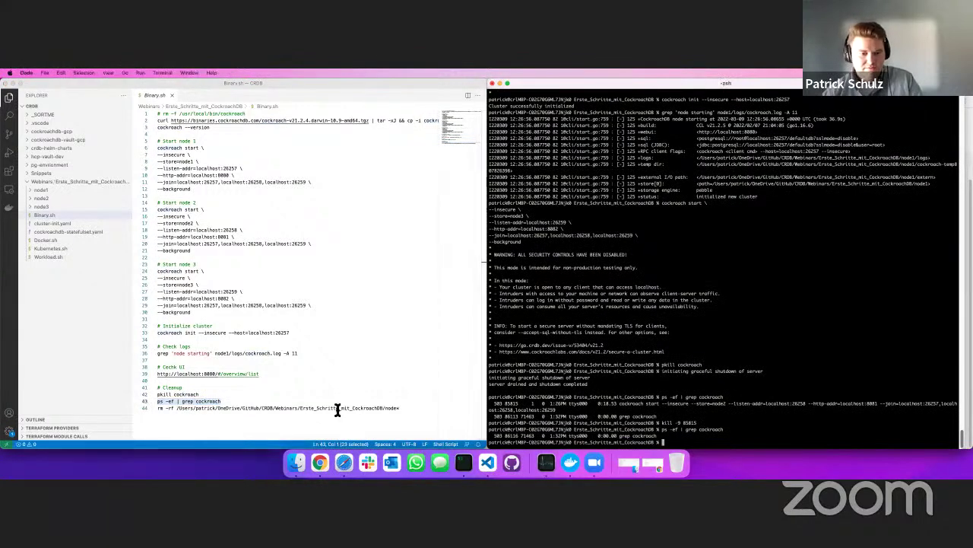
{"action": "mouse_move", "coordinate": [419, 415]}
{"action": "left_mouse_down"}
{"action": "mouse_move", "coordinate": [315, 407]}
{"action": "mouse_move", "coordinate": [402, 408]}
{"action": "left_mouse_up"}
{"action": "left_click", "coordinate": [159, 408], "text": "shift"}
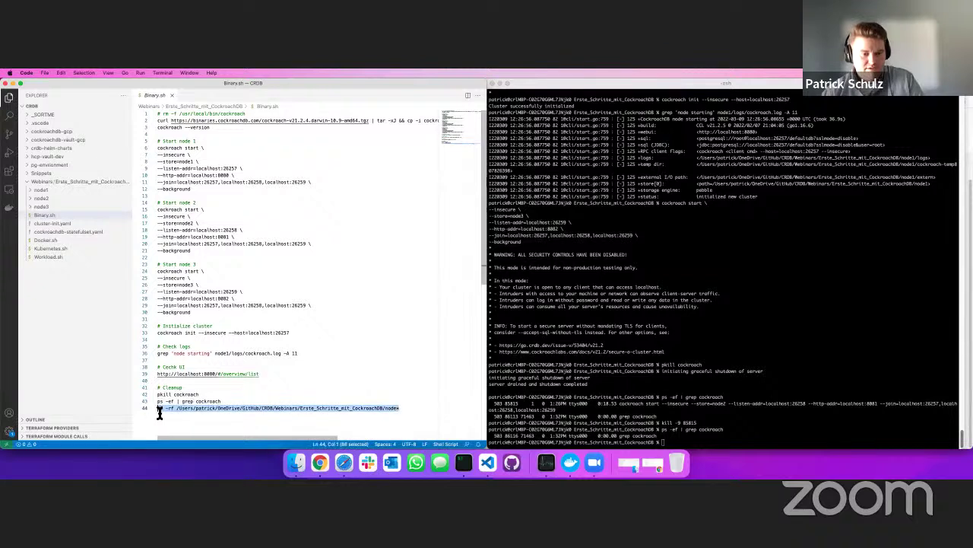
{"action": "key", "text": "super+Tab"}
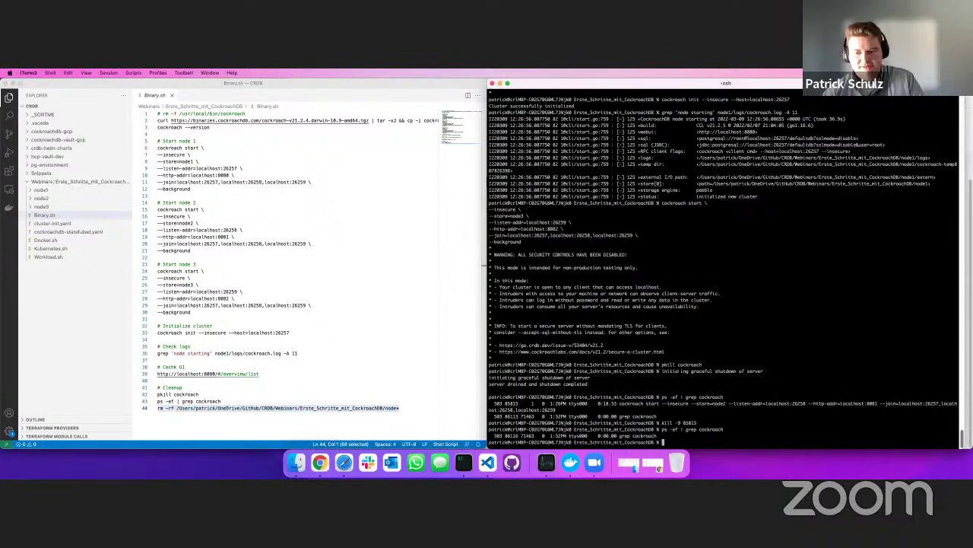
{"action": "key", "text": "super+v"}
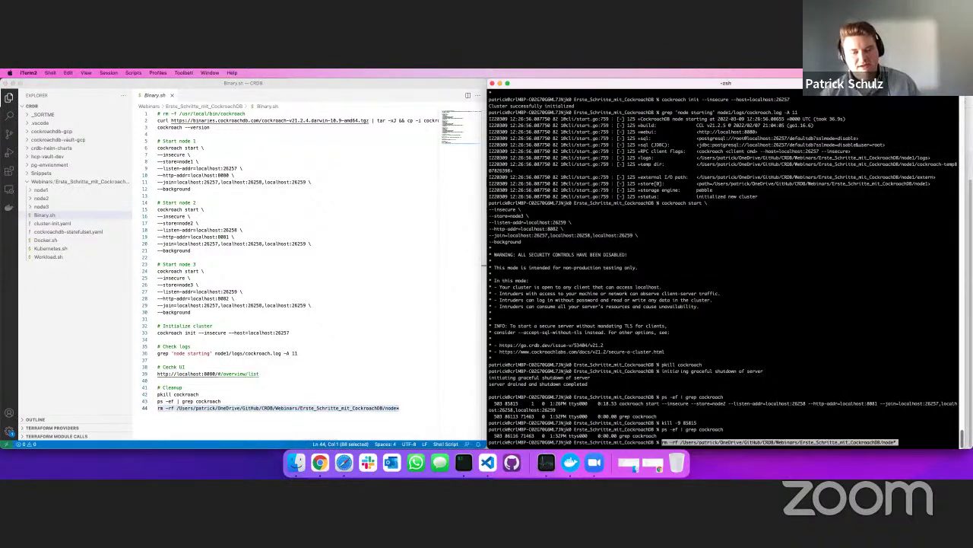
{"action": "left_click", "coordinate": [32, 190]}
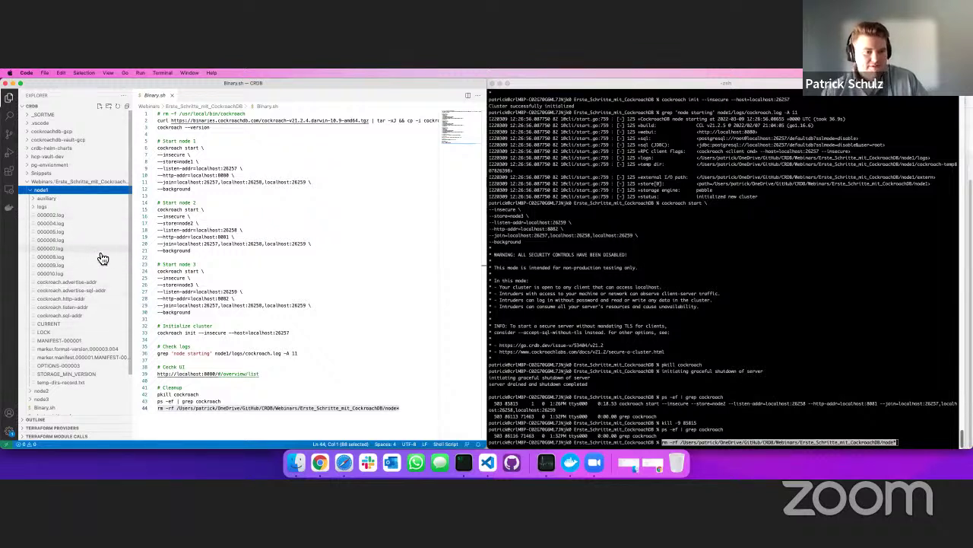
{"action": "left_click", "coordinate": [37, 189]}
{"action": "key", "text": "super+Tab"}
{"action": "key", "text": "Return"}
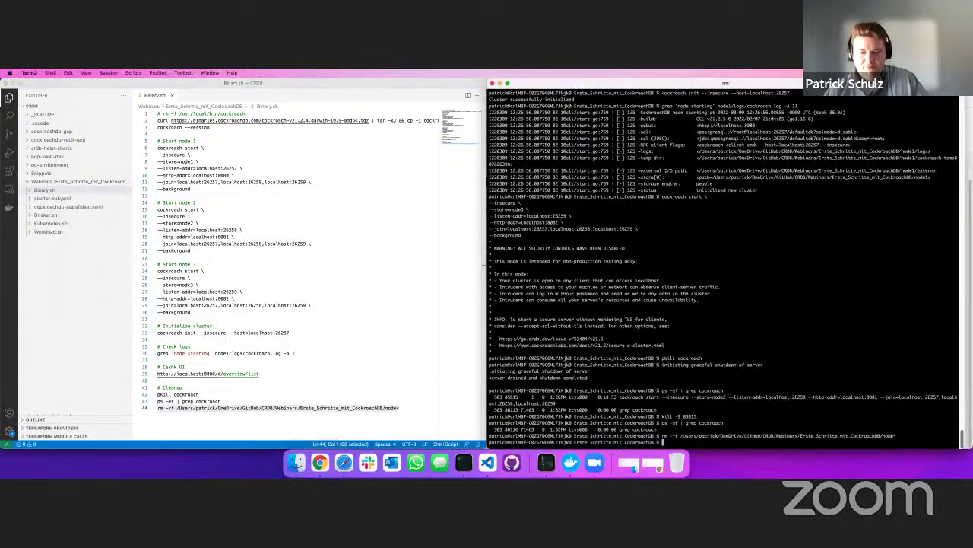
Step: Open Docker.sh in Visual Studio Code and clear the iTerm terminal
{"action": "left_click", "coordinate": [47, 214]}
{"action": "left_click", "coordinate": [320, 251]}
{"action": "key", "text": "super+Tab"}
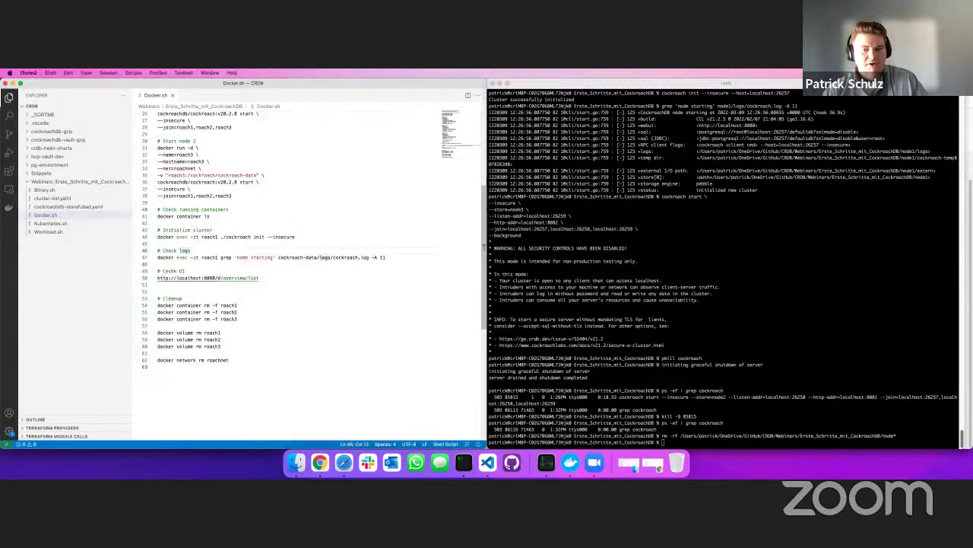
{"action": "type", "text": "clear"}
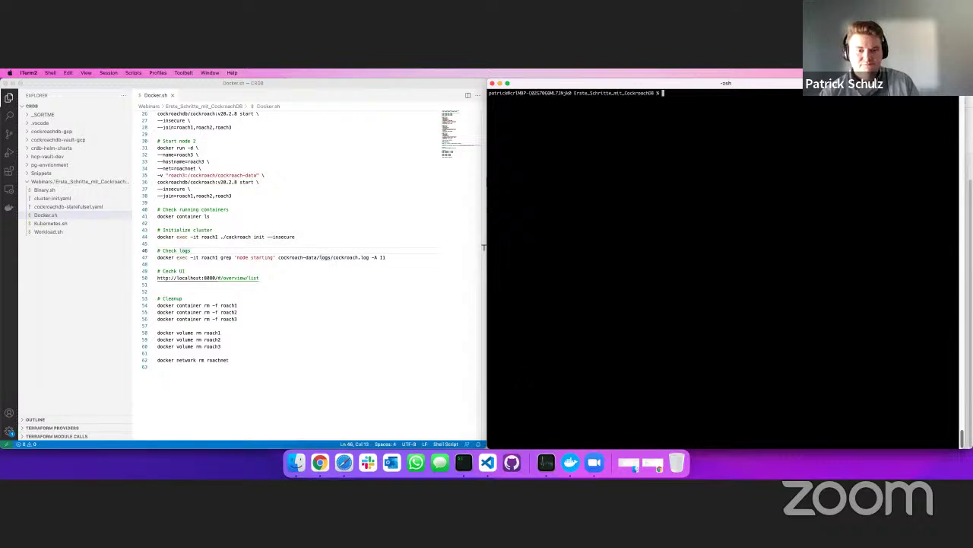
Step: Reload the cluster overview page in Chrome, and return to iTerm and Docker.sh in Visual Studio Code
{"action": "left_click", "coordinate": [320, 462]}
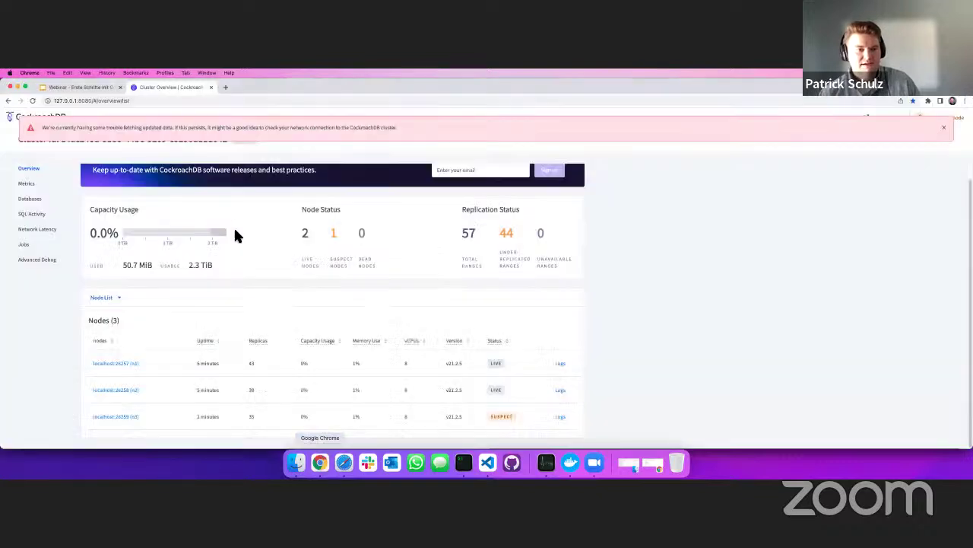
{"action": "left_click", "coordinate": [36, 99]}
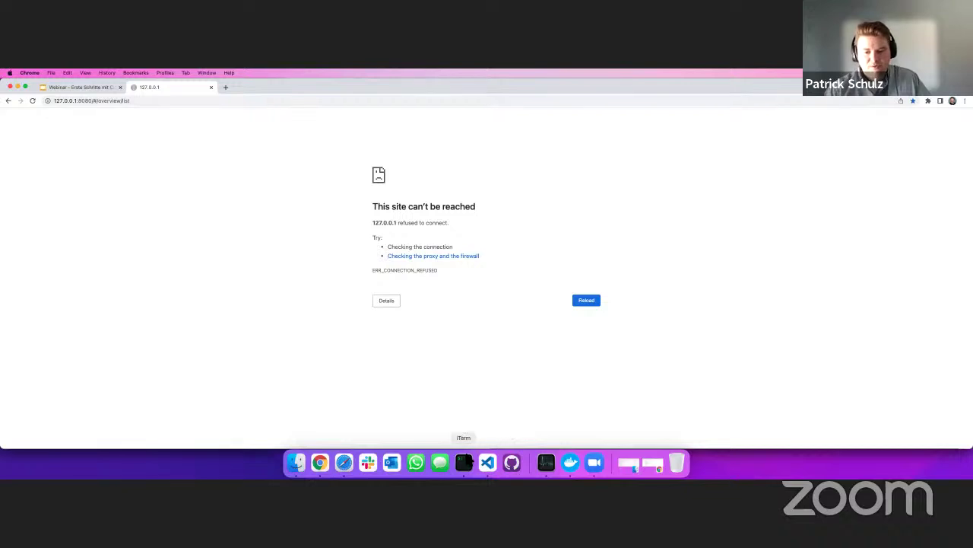
{"action": "left_click", "coordinate": [464, 462]}
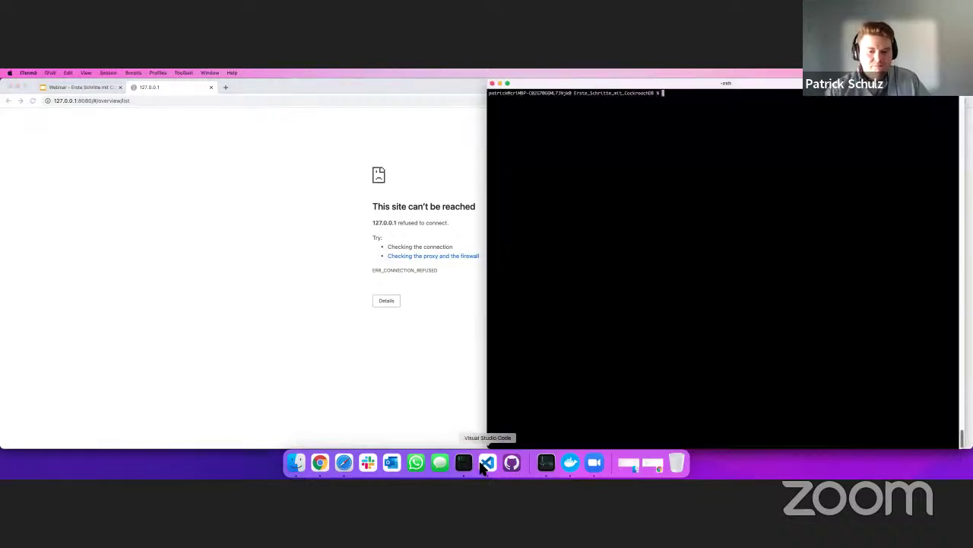
{"action": "left_click", "coordinate": [487, 462]}
{"action": "left_click", "coordinate": [341, 350]}
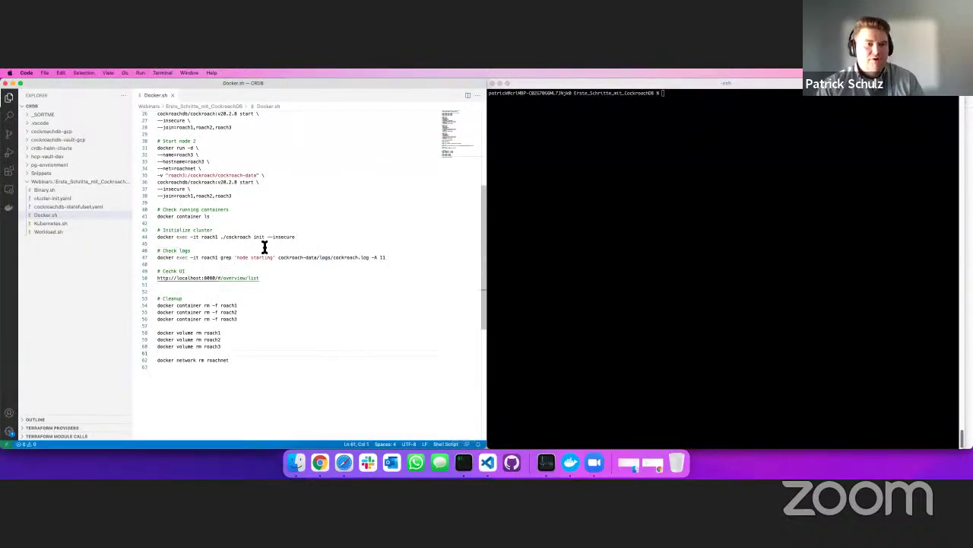
Step: Create the container network by running docker network create -d bridge roachnet from Docker.sh in iTerm
{"action": "scroll", "coordinate": [265, 245], "scroll_direction": "up", "scroll_amount": 8}
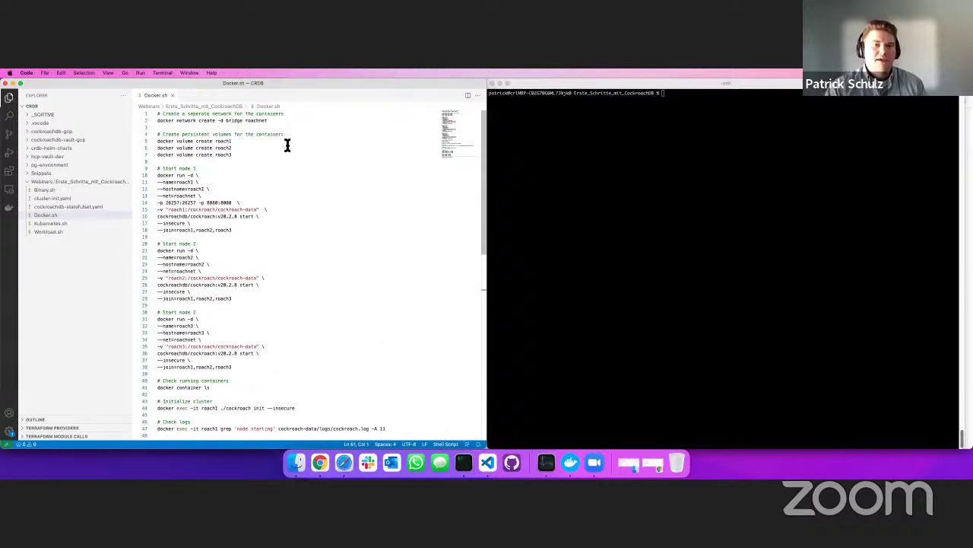
{"action": "left_click_drag", "start_coordinate": [272, 121], "coordinate": [176, 120]}
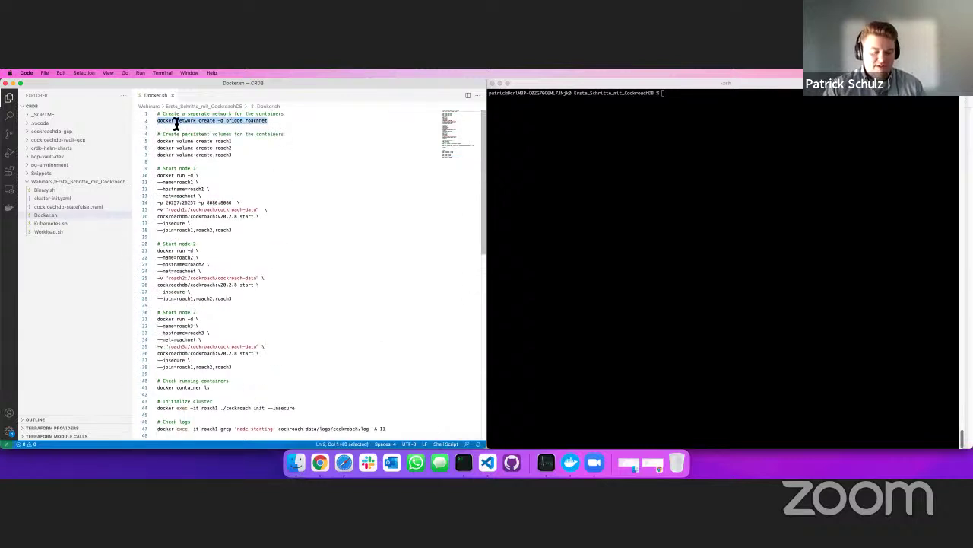
{"action": "key", "text": "super+c"}
{"action": "key", "text": "super+Tab"}
{"action": "key", "text": "super+v"}
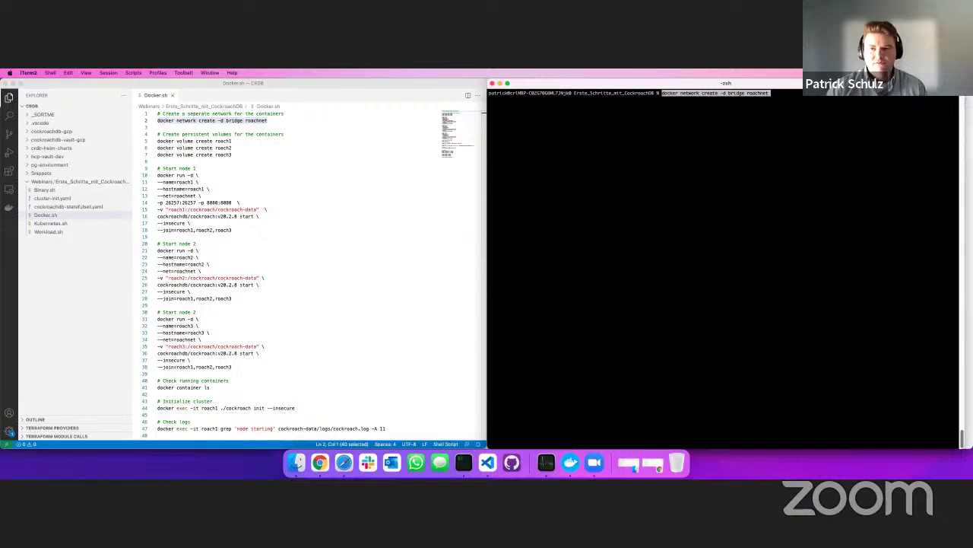
{"action": "key", "text": "Return"}
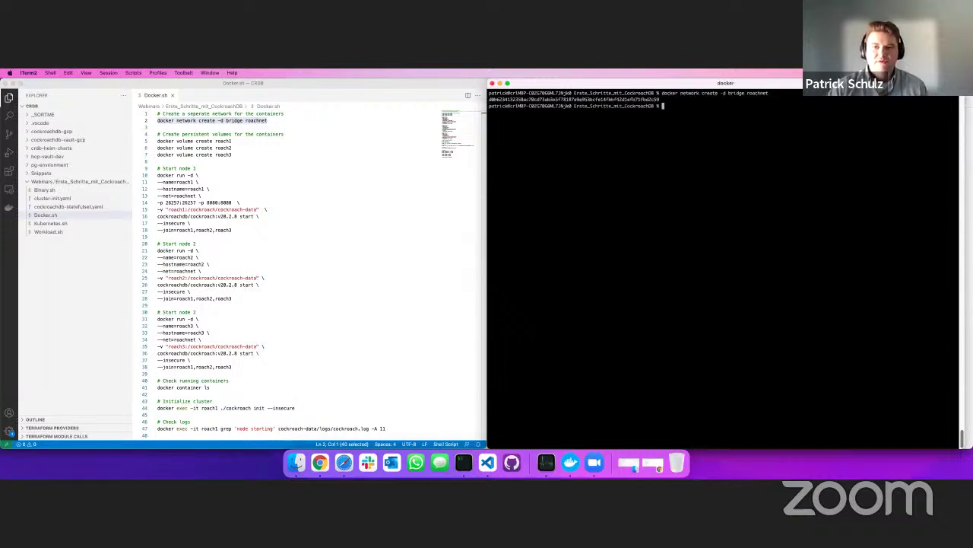
Step: Create the persistent volumes roach1, roach2 and roach3 by running the three docker volume create commands from Docker.sh in iTerm
{"action": "left_click", "coordinate": [257, 150]}
{"action": "left_click_drag", "start_coordinate": [256, 150], "coordinate": [157, 149]}
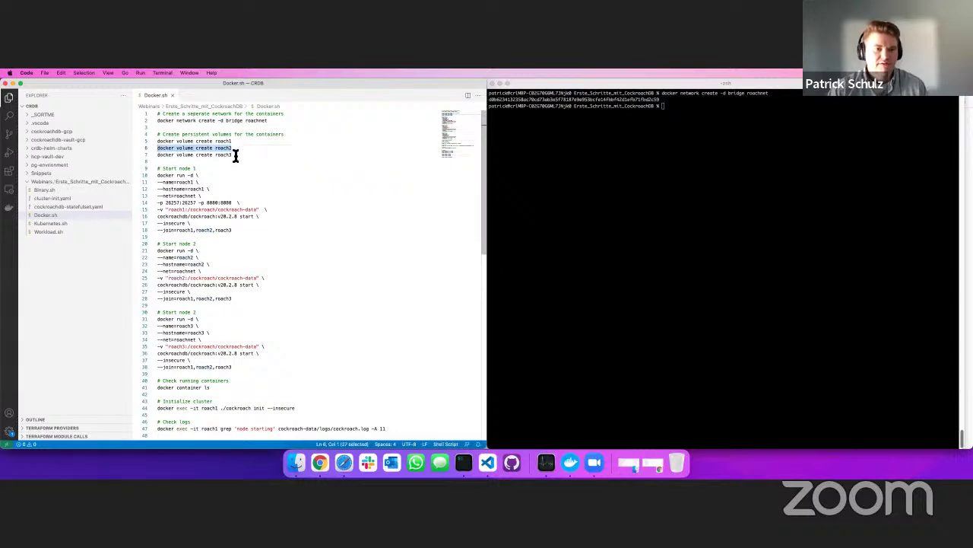
{"action": "left_click_drag", "start_coordinate": [235, 156], "coordinate": [160, 145]}
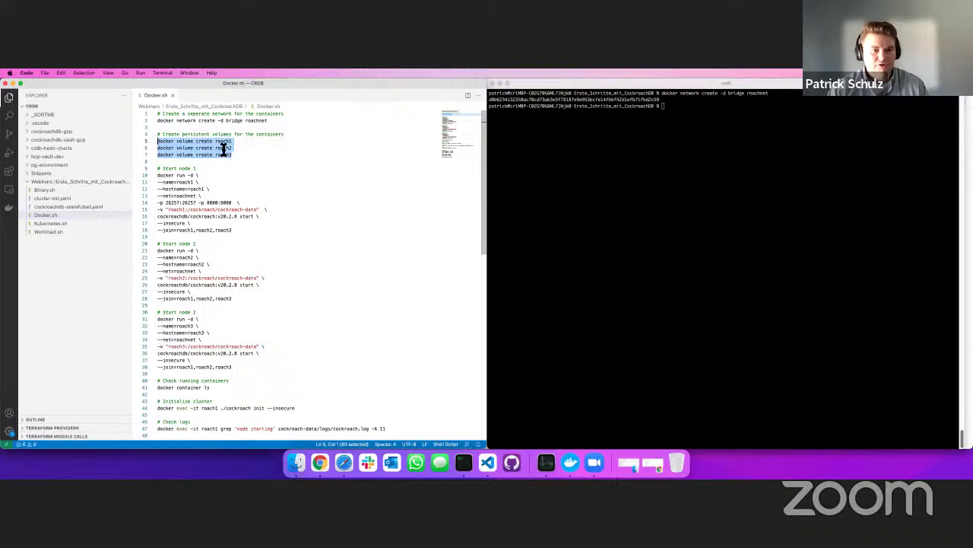
{"action": "key", "text": "super+Tab"}
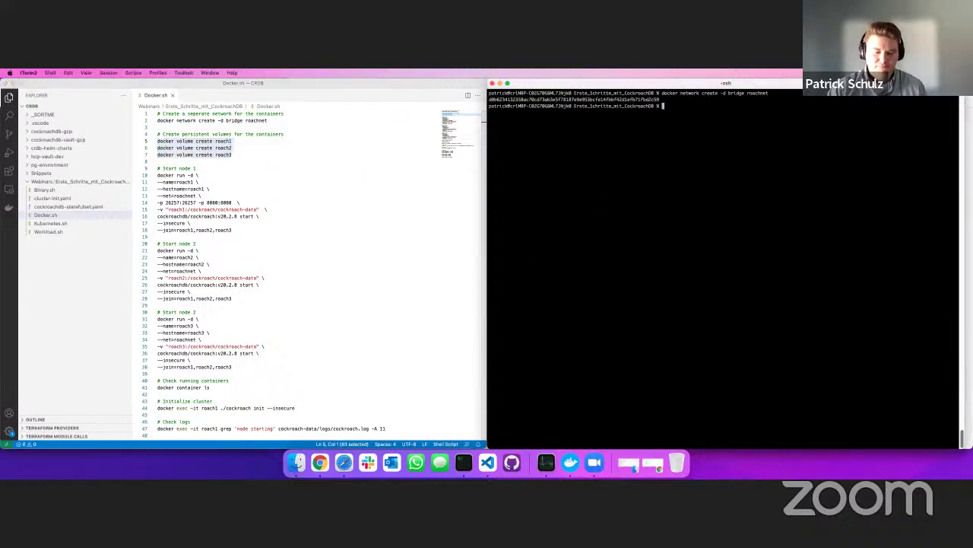
{"action": "key", "text": "super+v"}
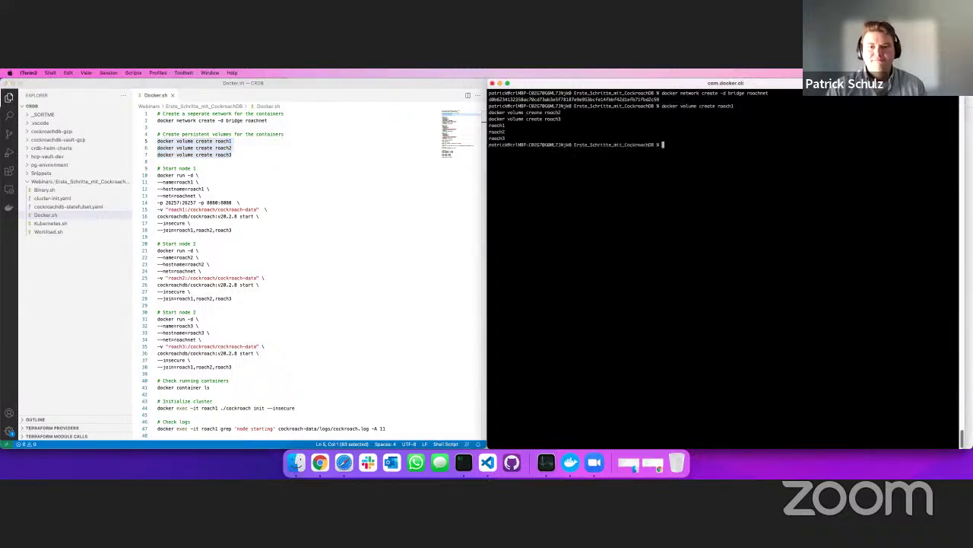
Step: Examine the node 1 docker run options in Docker.sh: name, hostname, network, ports, volume, image, insecure flag and join list
{"action": "left_click", "coordinate": [315, 235]}
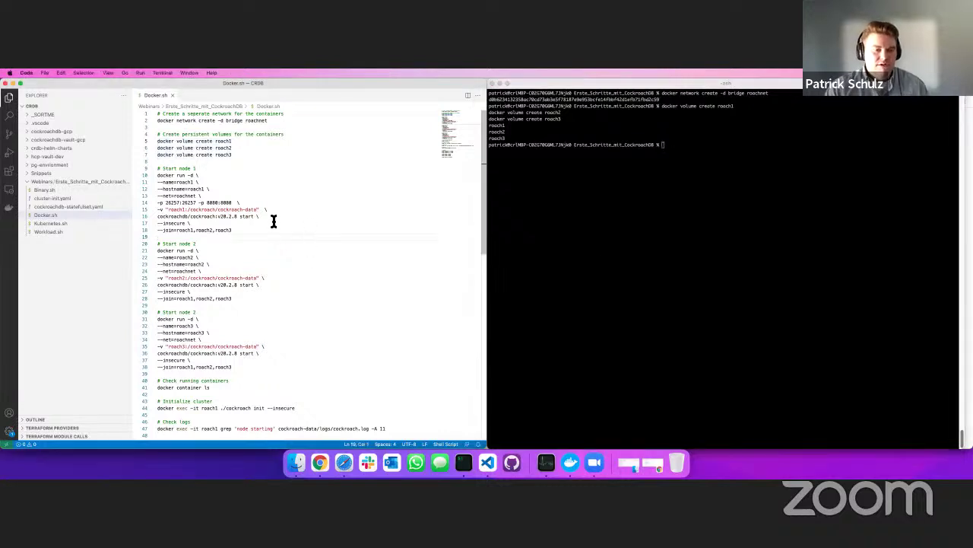
{"action": "double_click", "coordinate": [181, 176]}
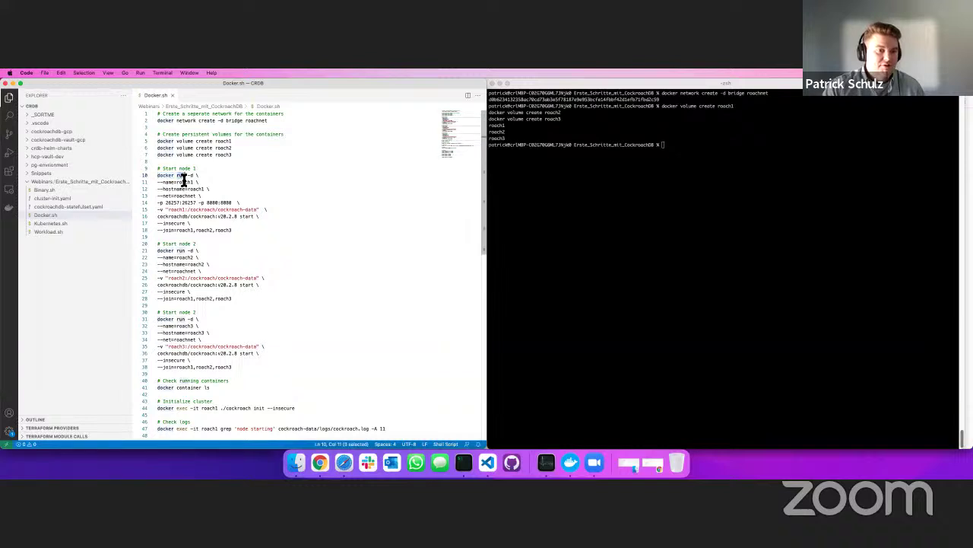
{"action": "left_click", "coordinate": [190, 176]}
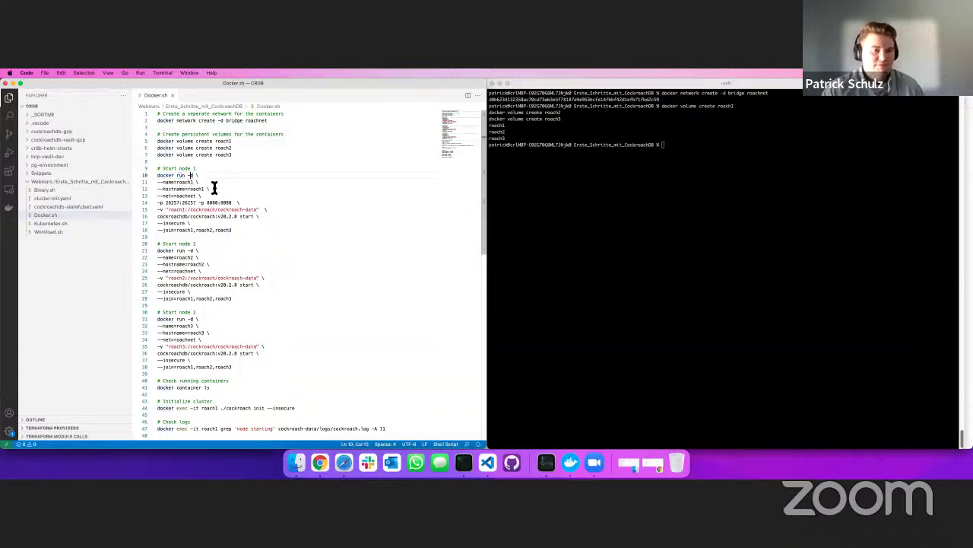
{"action": "double_click", "coordinate": [185, 183]}
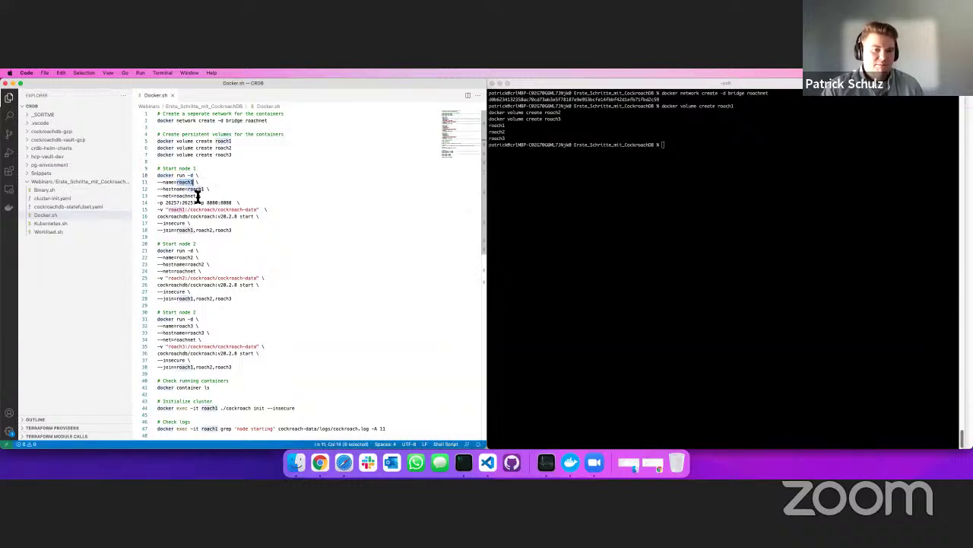
{"action": "double_click", "coordinate": [195, 190]}
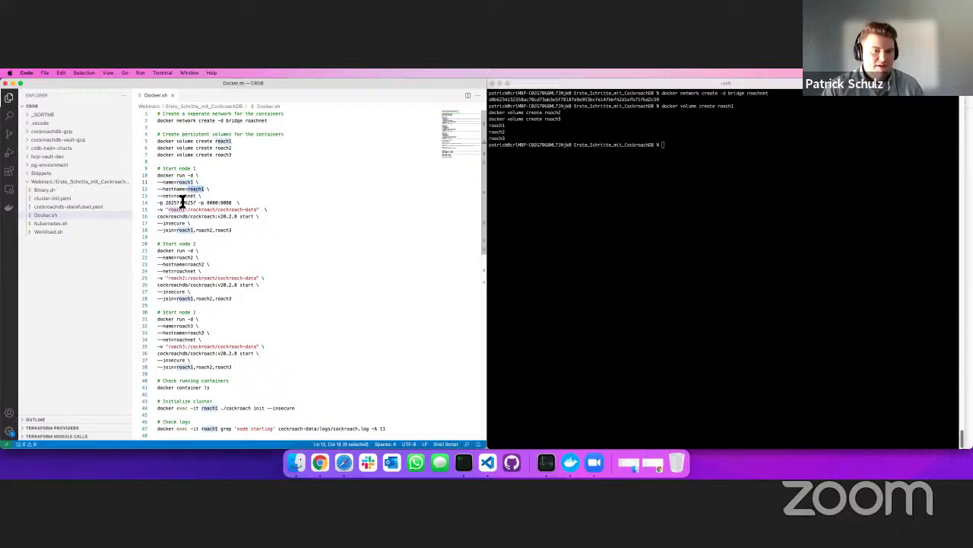
{"action": "double_click", "coordinate": [183, 197]}
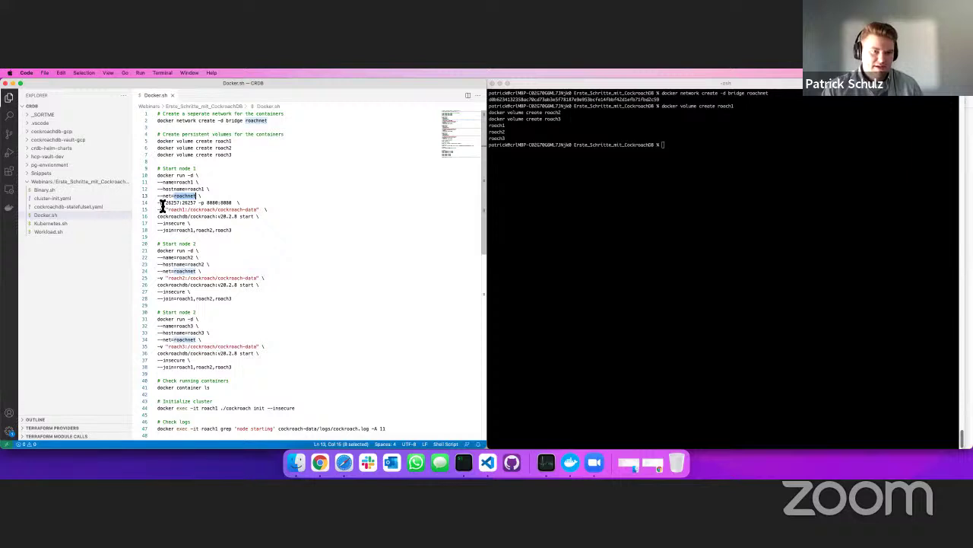
{"action": "left_click_drag", "start_coordinate": [165, 202], "coordinate": [194, 203]}
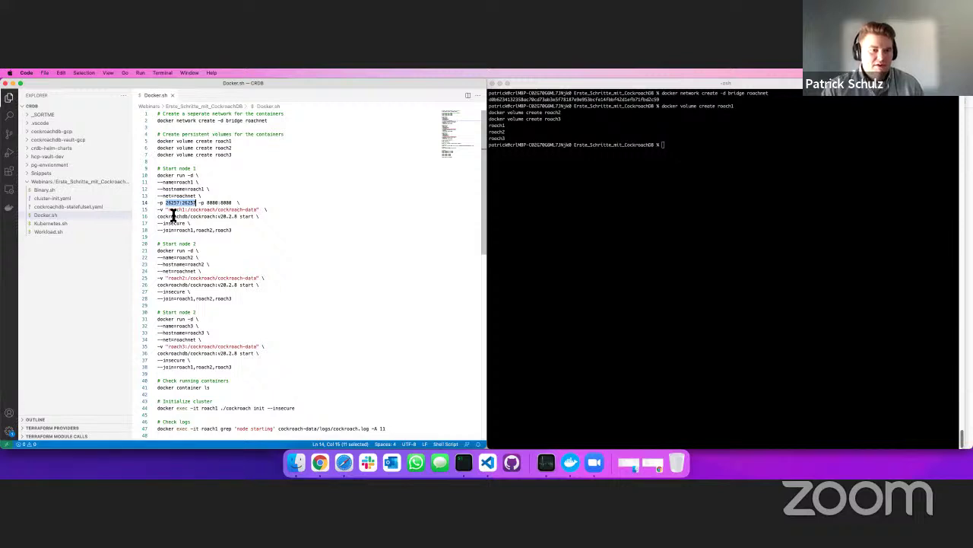
{"action": "mouse_move", "coordinate": [169, 209]}
{"action": "left_mouse_down"}
{"action": "mouse_move", "coordinate": [259, 213]}
{"action": "mouse_move", "coordinate": [174, 208]}
{"action": "left_mouse_up"}
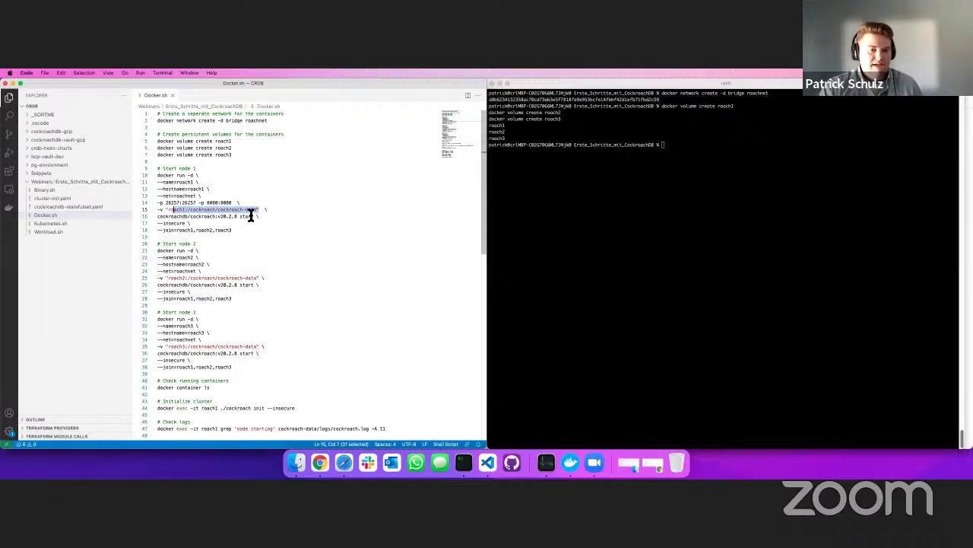
{"action": "left_click_drag", "start_coordinate": [163, 218], "coordinate": [187, 223]}
{"action": "double_click", "coordinate": [179, 224]}
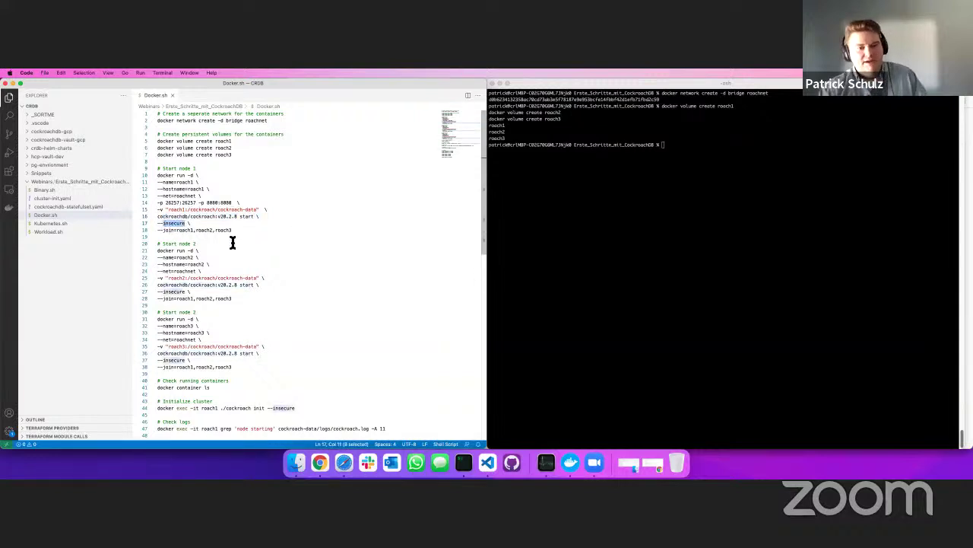
{"action": "left_click_drag", "start_coordinate": [158, 230], "coordinate": [228, 236]}
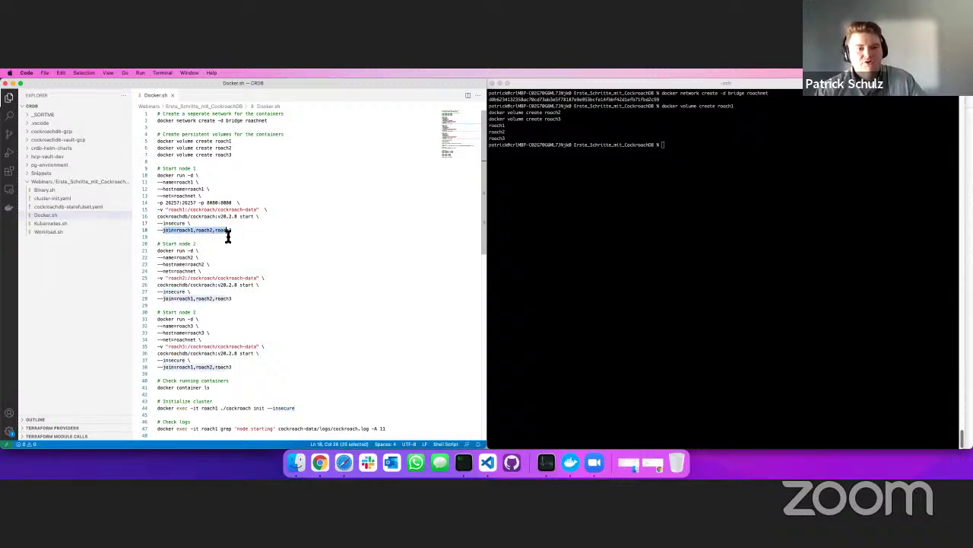
{"action": "left_click", "coordinate": [241, 226]}
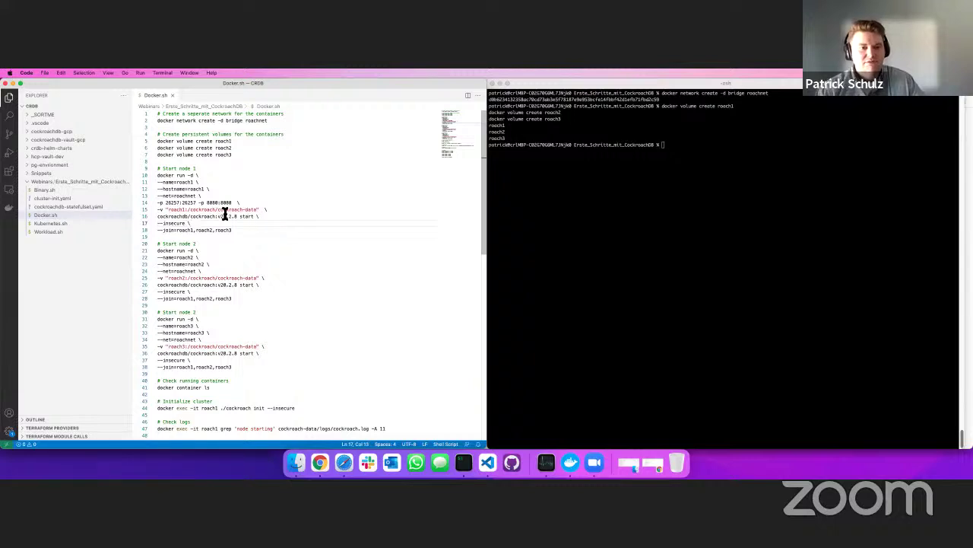
Step: Start the roach1 container by running the node 1 docker run command from Docker.sh in iTerm
{"action": "left_click_drag", "start_coordinate": [232, 230], "coordinate": [156, 176]}
{"action": "key", "text": "super+c"}
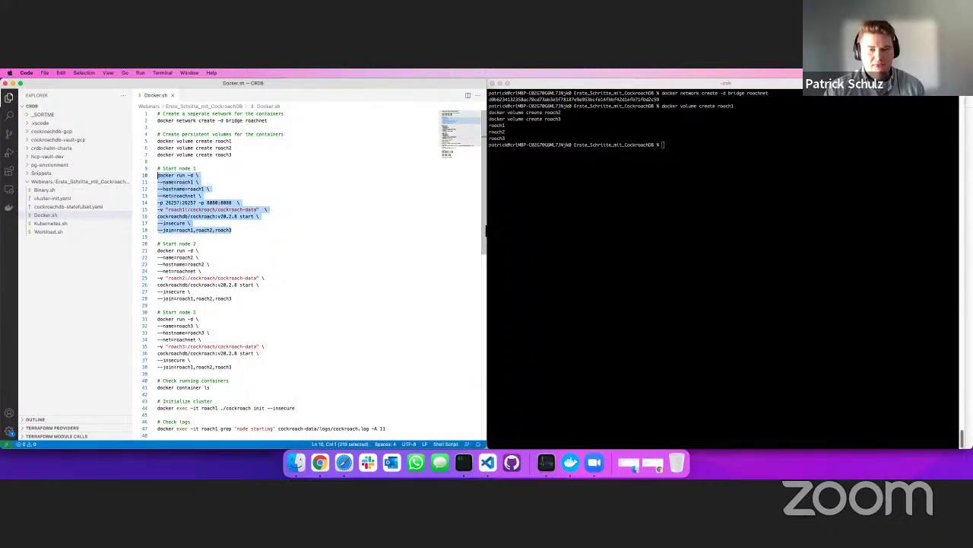
{"action": "key", "text": "super+Tab"}
{"action": "key", "text": "super+v"}
{"action": "key", "text": "Return"}
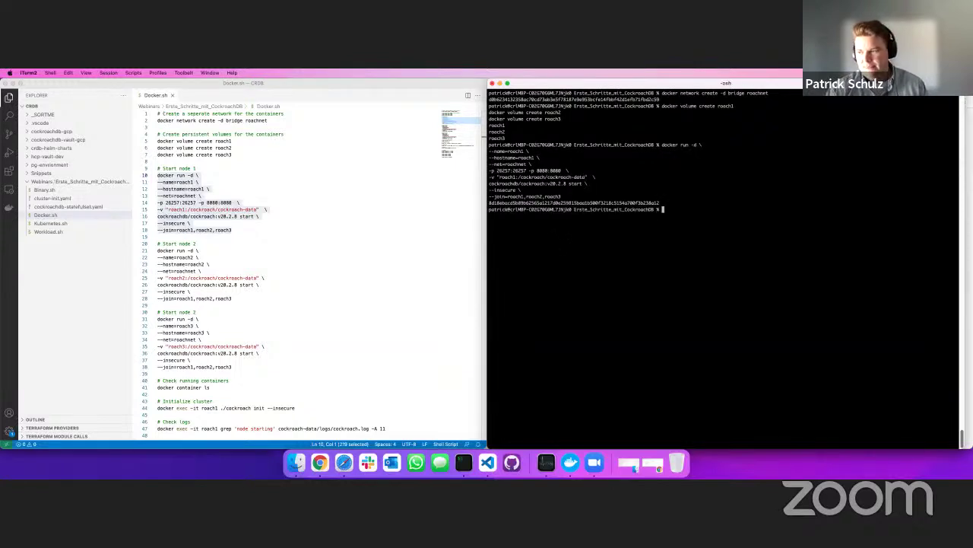
Step: Start the roach2 container by running its docker run command from Docker.sh in iTerm
{"action": "left_click_drag", "start_coordinate": [245, 299], "coordinate": [156, 253]}
{"action": "key", "text": "super+c"}
{"action": "key", "text": "super+Tab"}
{"action": "key", "text": "super+v"}
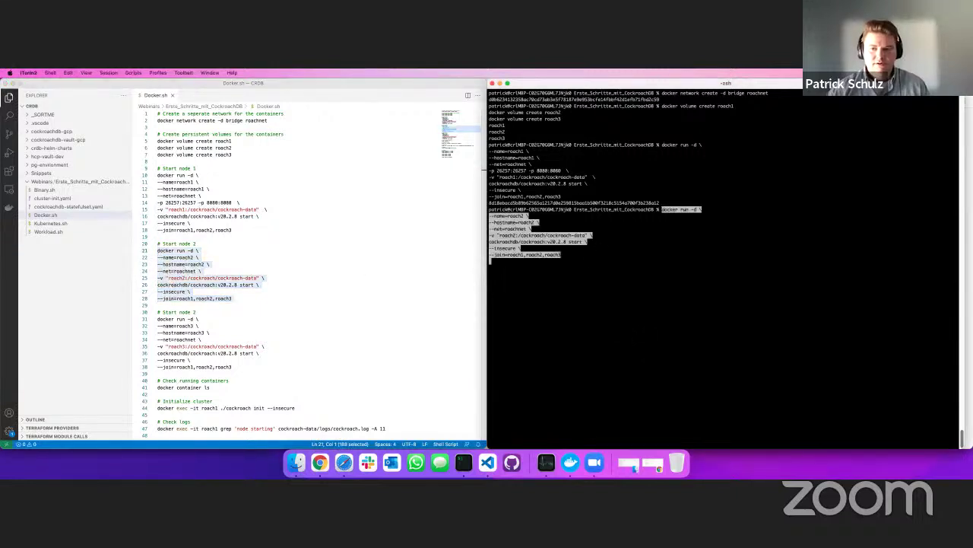
{"action": "key", "text": "Return"}
Step: Start the roach3 container by running its docker run command from Docker.sh in iTerm
{"action": "left_click", "coordinate": [263, 354]}
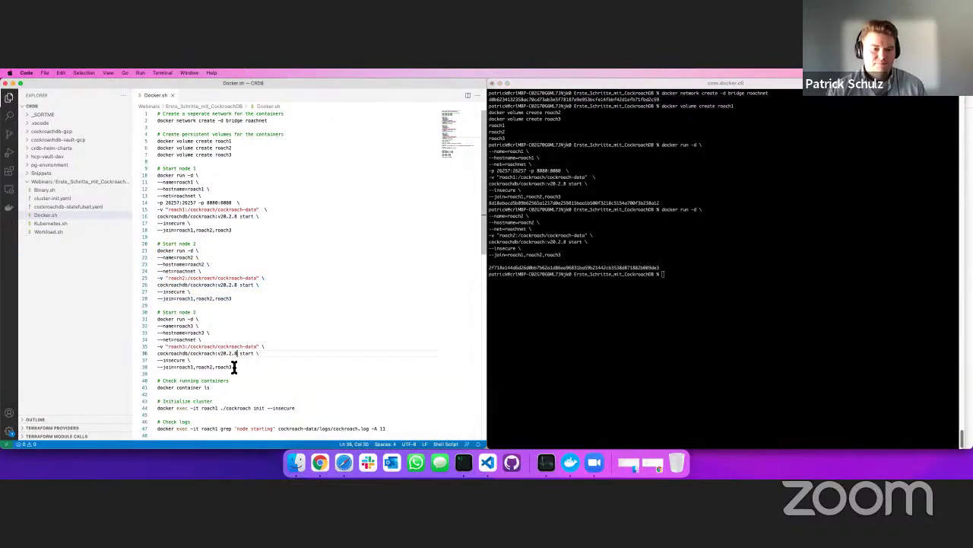
{"action": "left_click_drag", "start_coordinate": [236, 366], "coordinate": [158, 320]}
{"action": "key", "text": "super+c"}
{"action": "key", "text": "super+Tab"}
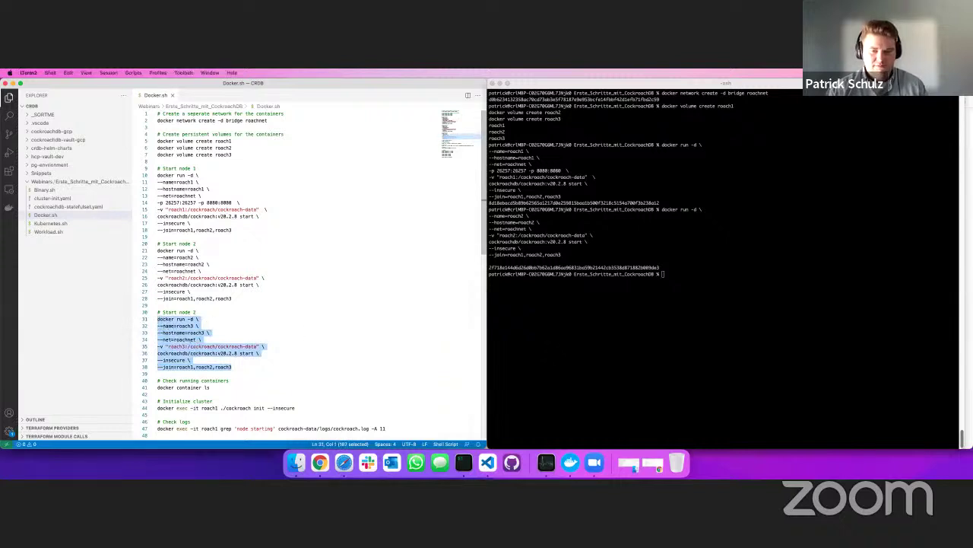
{"action": "key", "text": "super+v"}
{"action": "key", "text": "Return"}
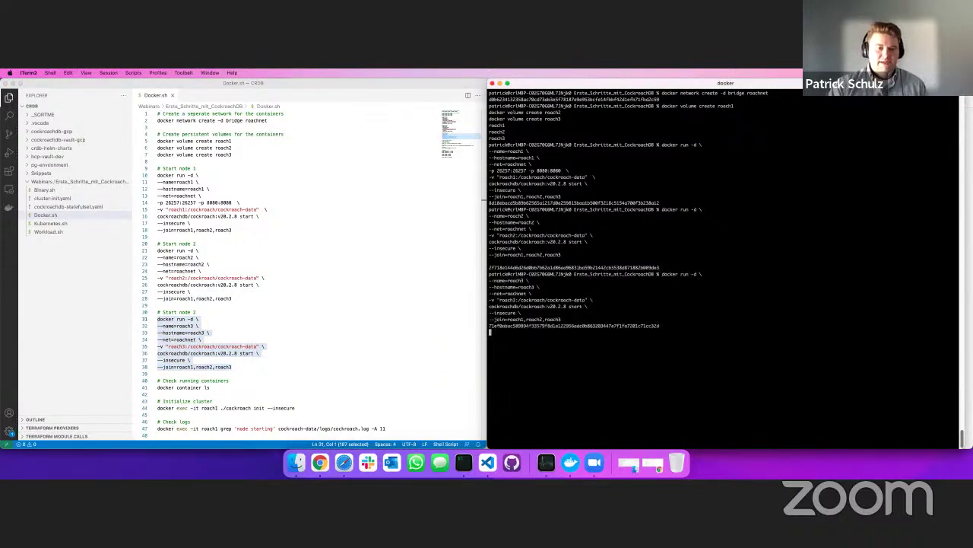
Step: List the running containers by running docker container ls from Docker.sh in iTerm
{"action": "left_click", "coordinate": [206, 385]}
{"action": "left_click", "coordinate": [144, 387]}
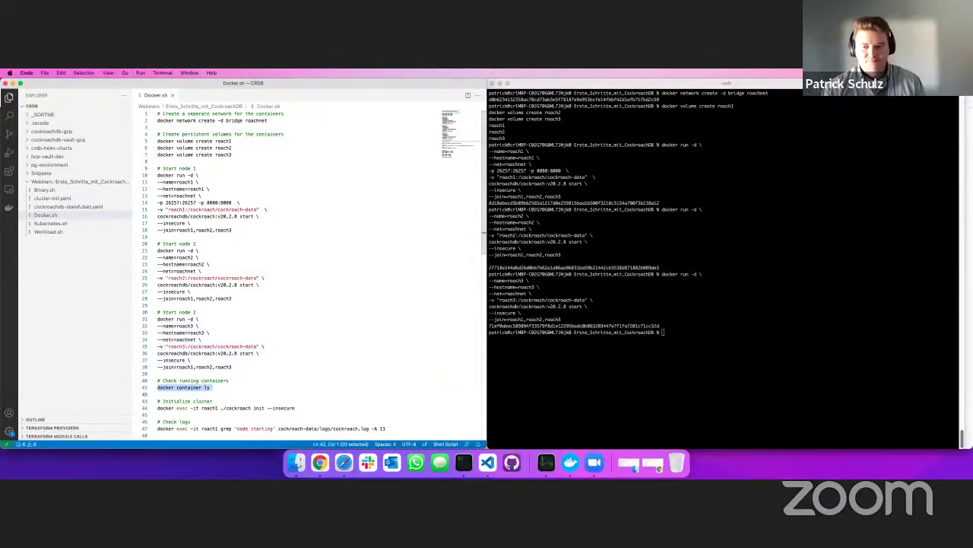
{"action": "key", "text": "super+c"}
{"action": "key", "text": "super+Tab"}
{"action": "key", "text": "super+v"}
{"action": "key", "text": "Return"}
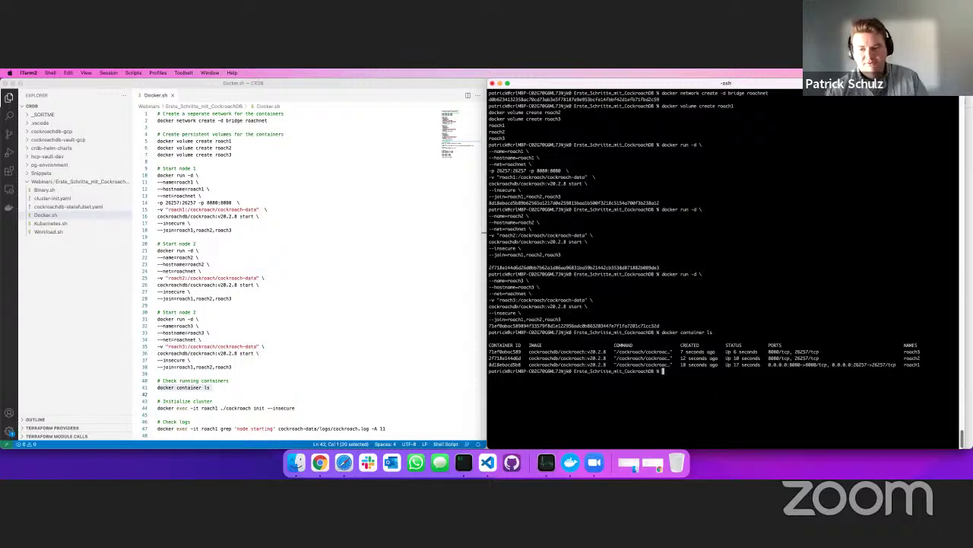
Step: Initialize the cluster by running docker exec -it roach1 ./cockroach init --insecure from Docker.sh in iTerm
{"action": "left_click", "coordinate": [285, 414]}
{"action": "scroll", "coordinate": [282, 415], "scroll_direction": "down", "scroll_amount": 3}
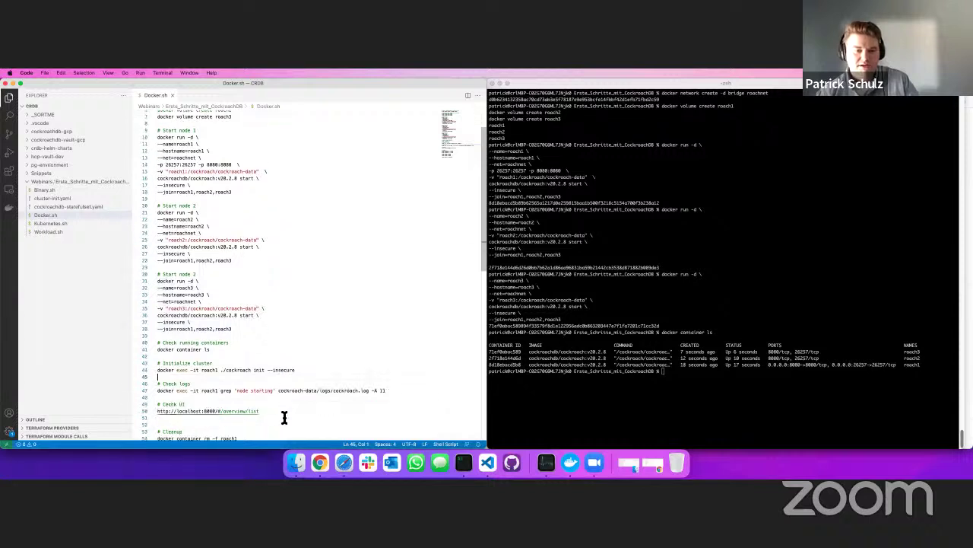
{"action": "left_click_drag", "start_coordinate": [297, 354], "coordinate": [157, 351]}
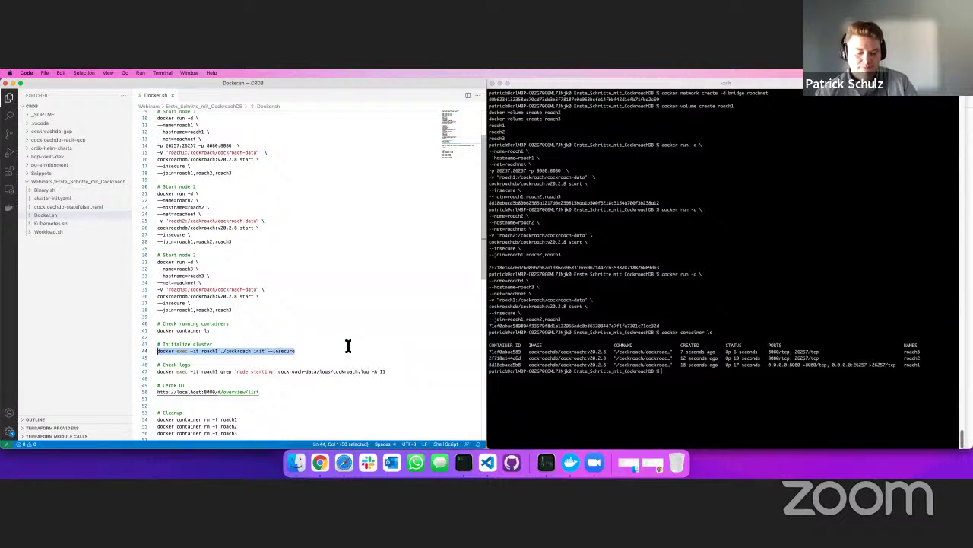
{"action": "key", "text": "super+Tab"}
{"action": "key", "text": "super+v"}
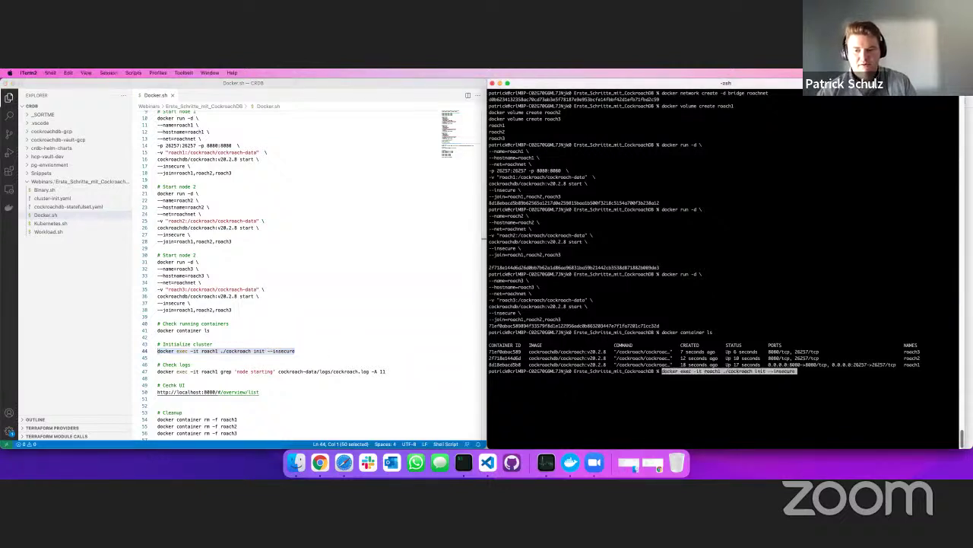
{"action": "key", "text": "Return"}
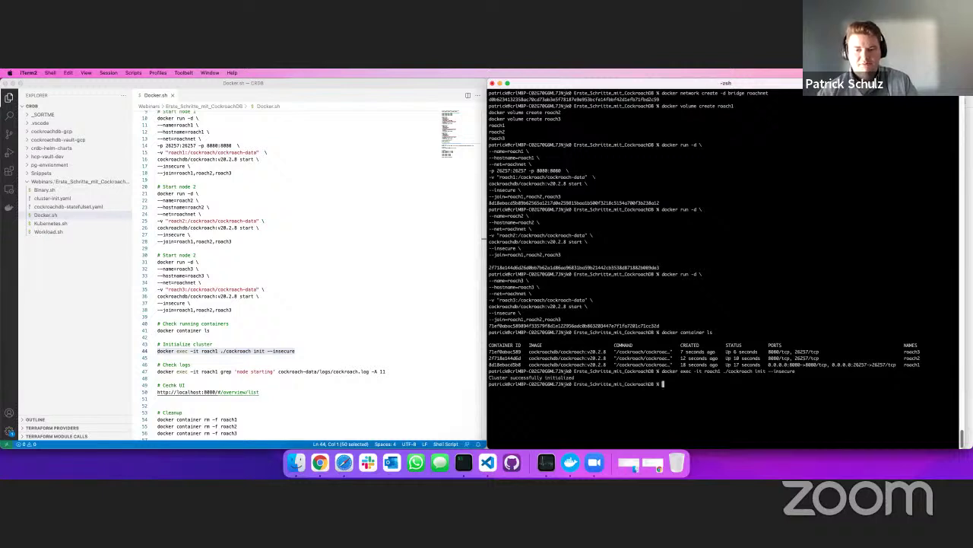
Step: Check roach1's startup log and cluster status by running the docker exec grep 'node starting' command from Docker.sh in iTerm
{"action": "left_click", "coordinate": [292, 363]}
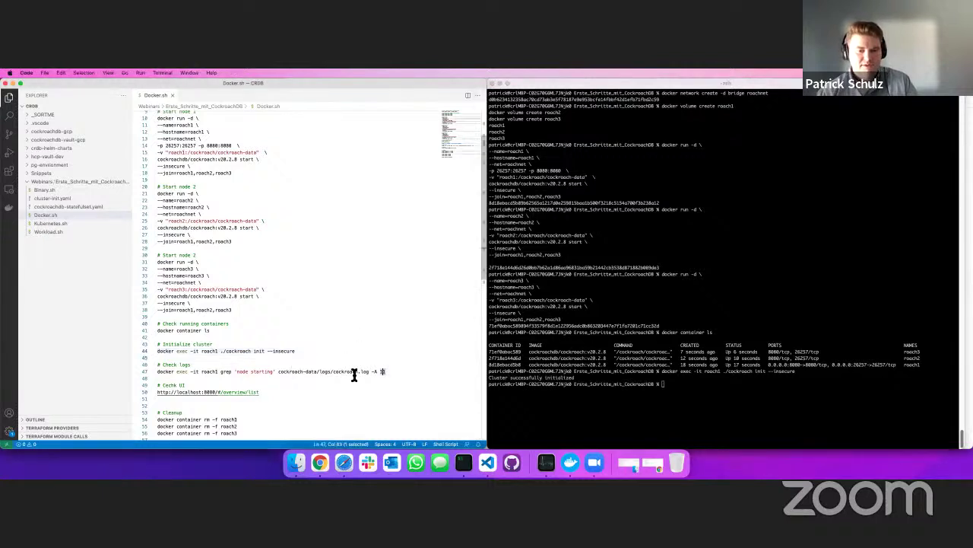
{"action": "left_click_drag", "start_coordinate": [385, 372], "coordinate": [158, 373]}
{"action": "key", "text": "super+c"}
{"action": "key", "text": "super+Tab"}
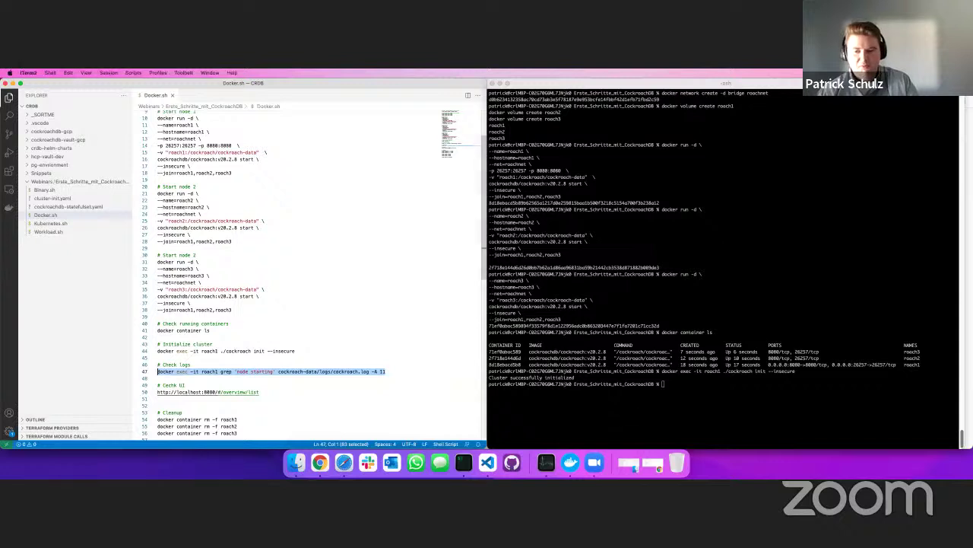
{"action": "key", "text": "super+v"}
{"action": "key", "text": "Return"}
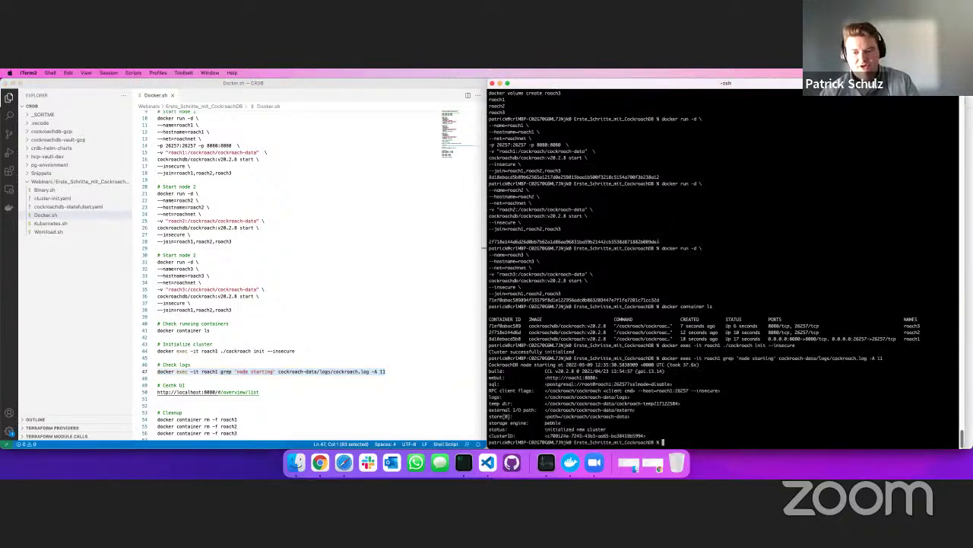
{"action": "left_click_drag", "start_coordinate": [546, 429], "coordinate": [603, 429]}
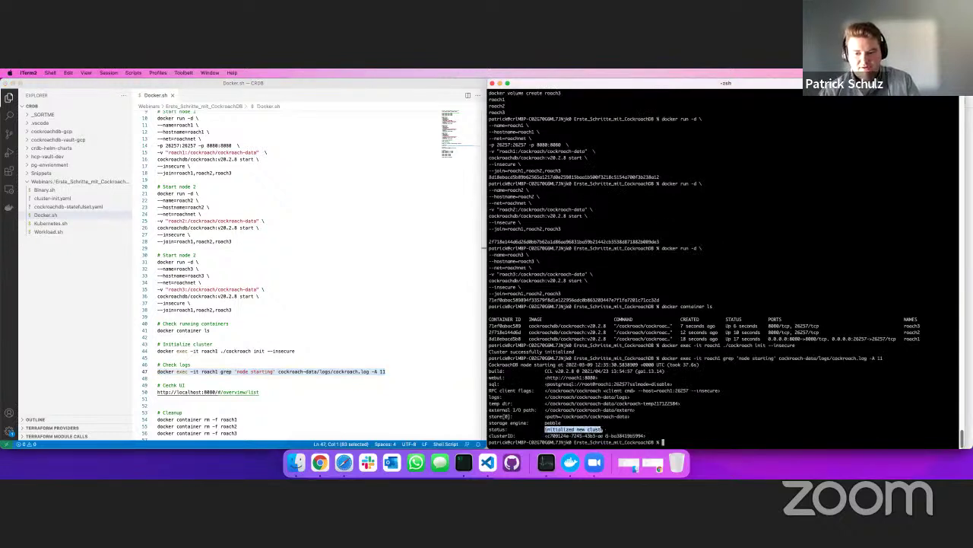
Step: Switch to Chrome, reload the CockroachDB cluster overview and dismiss the email sign-up banner
{"action": "left_click", "coordinate": [307, 385]}
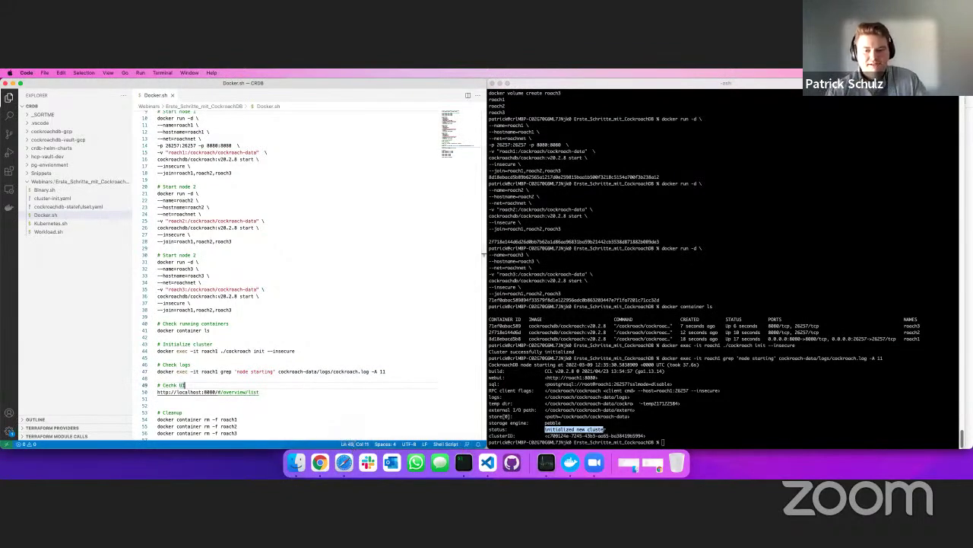
{"action": "key", "text": "super+Tab"}
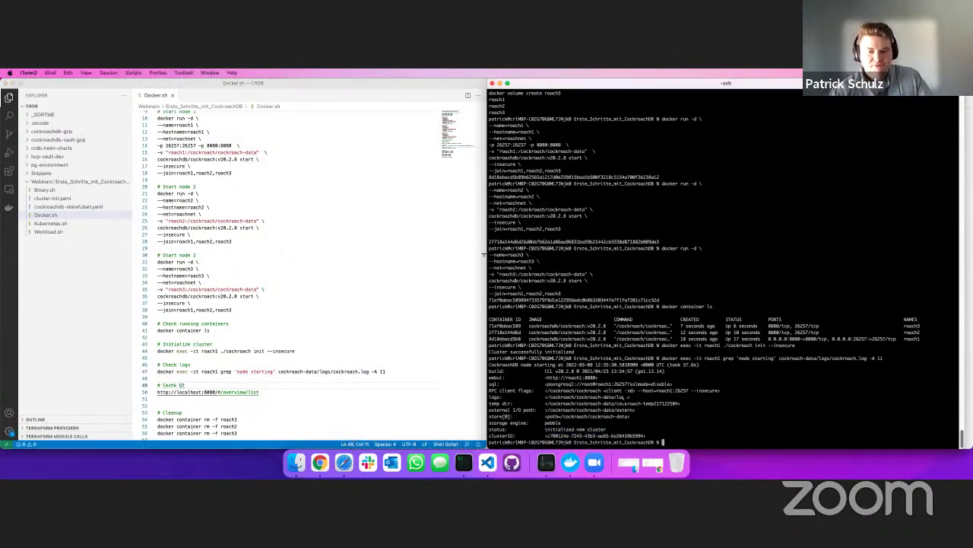
{"action": "left_click", "coordinate": [320, 464]}
{"action": "left_click", "coordinate": [33, 100]}
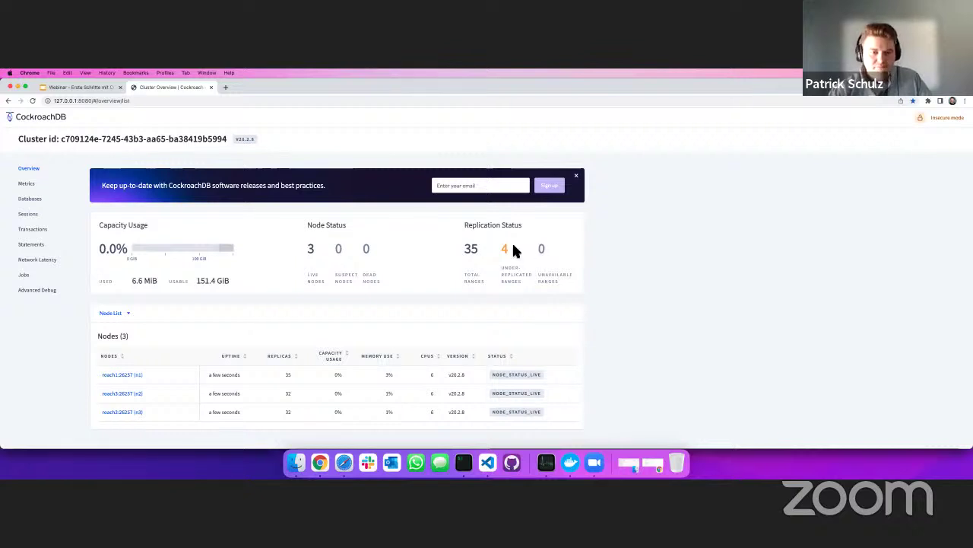
{"action": "left_click", "coordinate": [576, 176]}
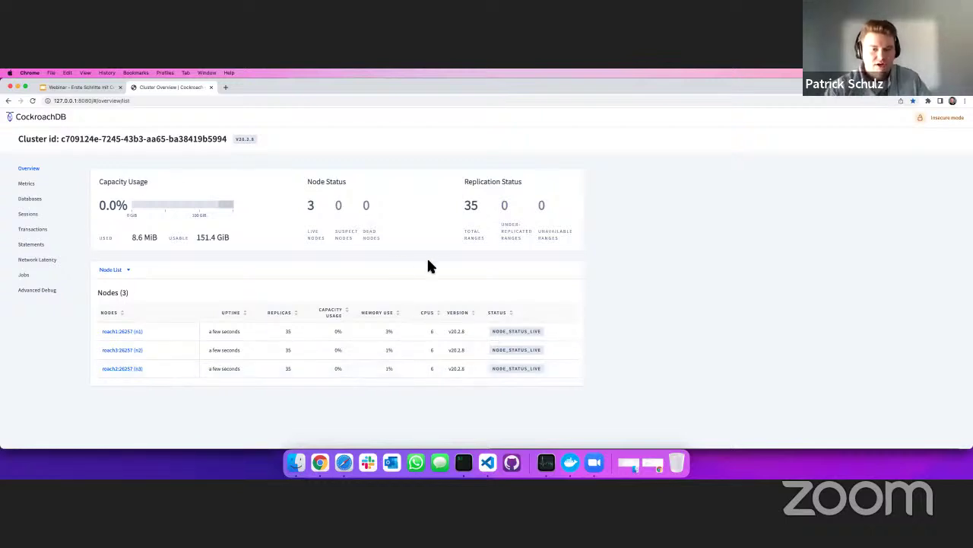
Step: Open Workload.sh in VS Code and run its cockroach sql --host localhost:26257 --insecure command in iTerm
{"action": "left_click", "coordinate": [465, 467]}
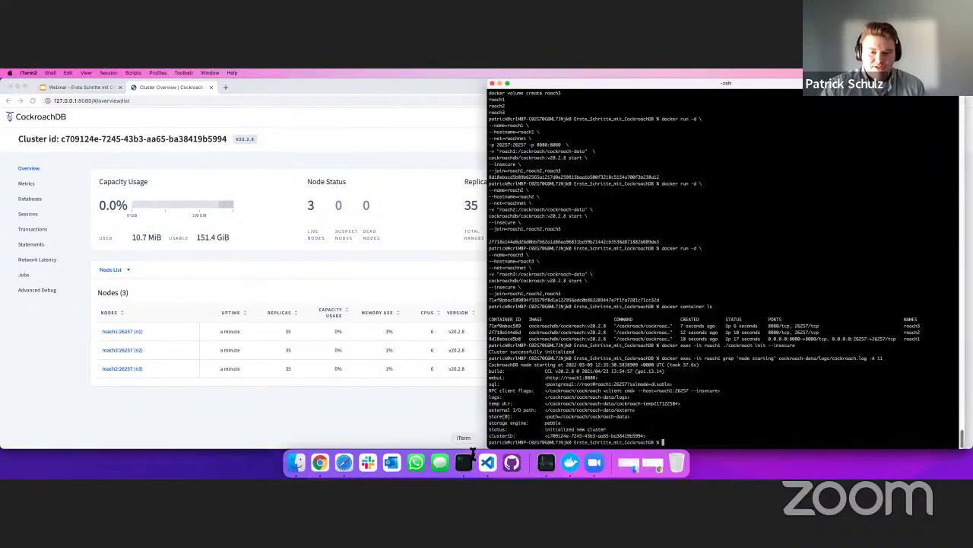
{"action": "left_click", "coordinate": [489, 464]}
{"action": "left_click", "coordinate": [62, 234]}
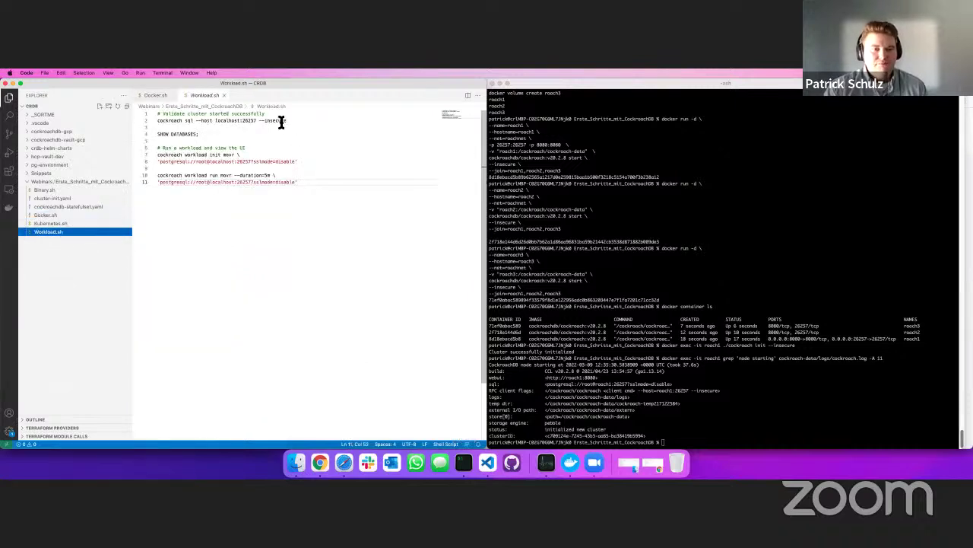
{"action": "left_click_drag", "start_coordinate": [281, 122], "coordinate": [159, 124]}
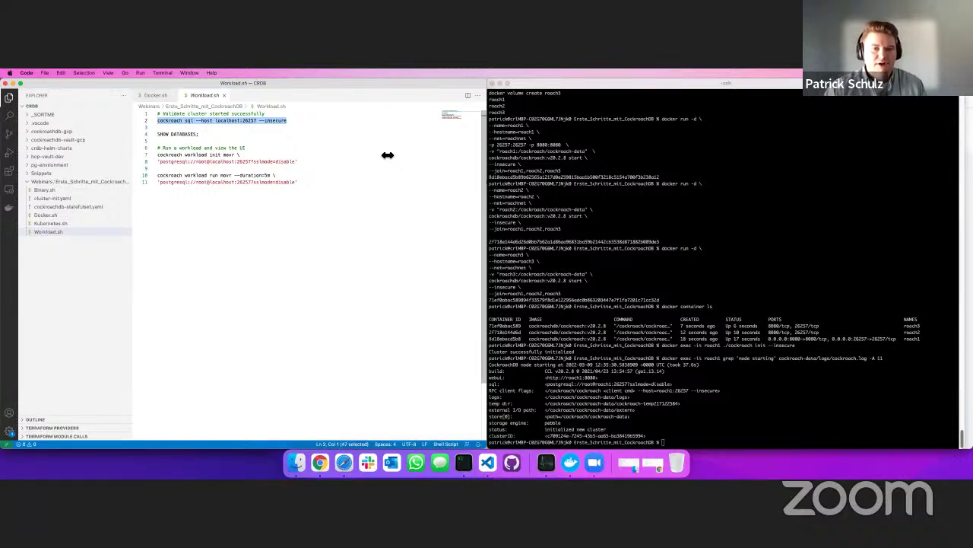
{"action": "key", "text": "super+Tab"}
{"action": "key", "text": "super+v"}
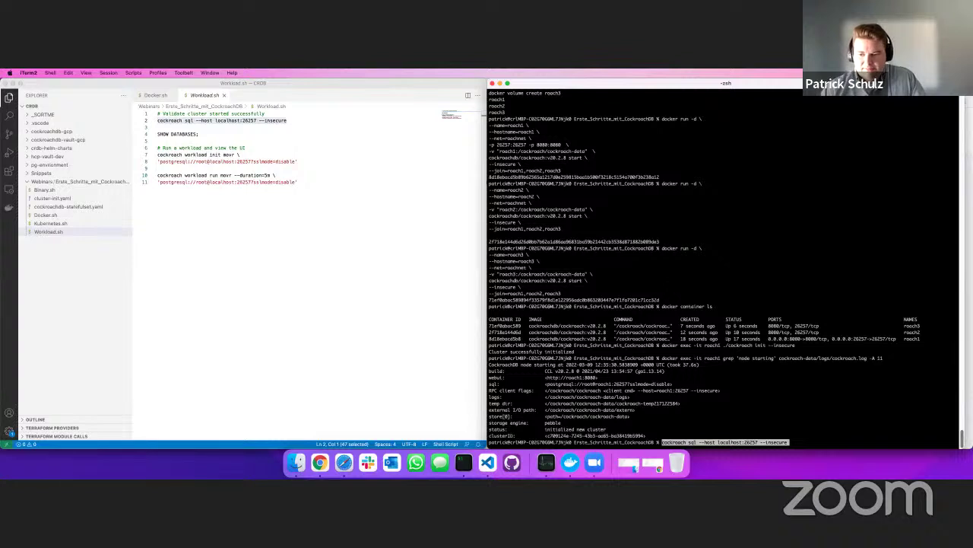
{"action": "key", "text": "Return"}
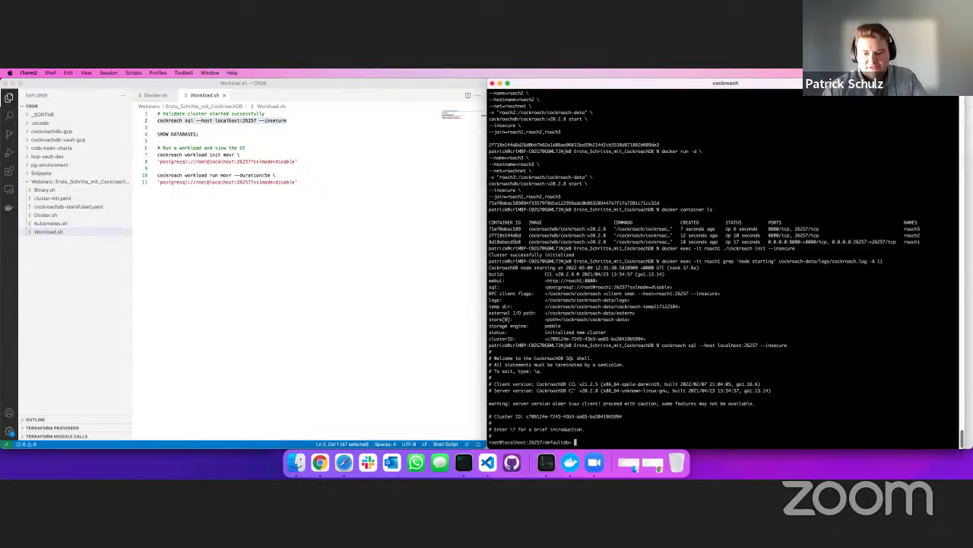
Step: List the cluster's databases with the SHOW DATABASES; statement from Workload.sh, and leave the SQL shell
{"action": "left_click", "coordinate": [146, 134]}
{"action": "key", "text": "super+c"}
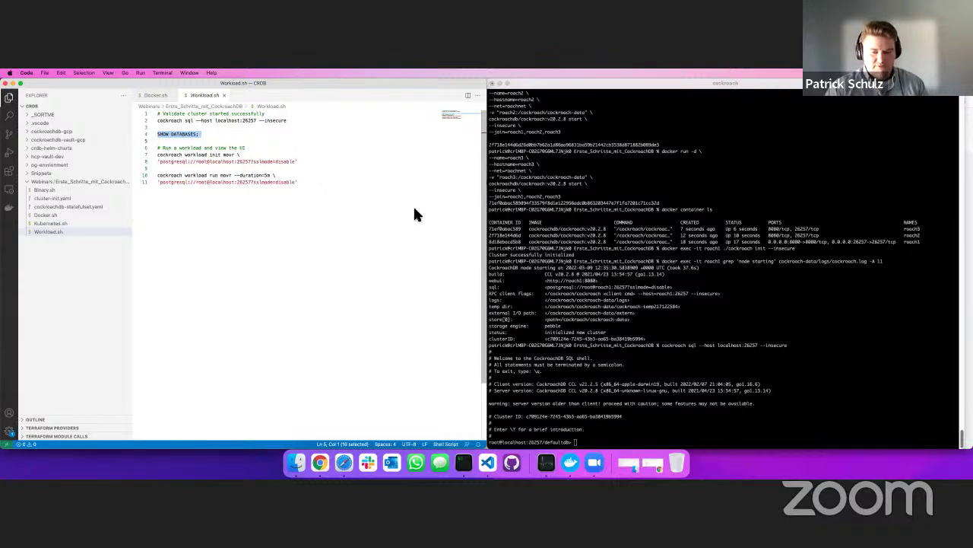
{"action": "left_click", "coordinate": [570, 228]}
{"action": "key", "text": "super+v"}
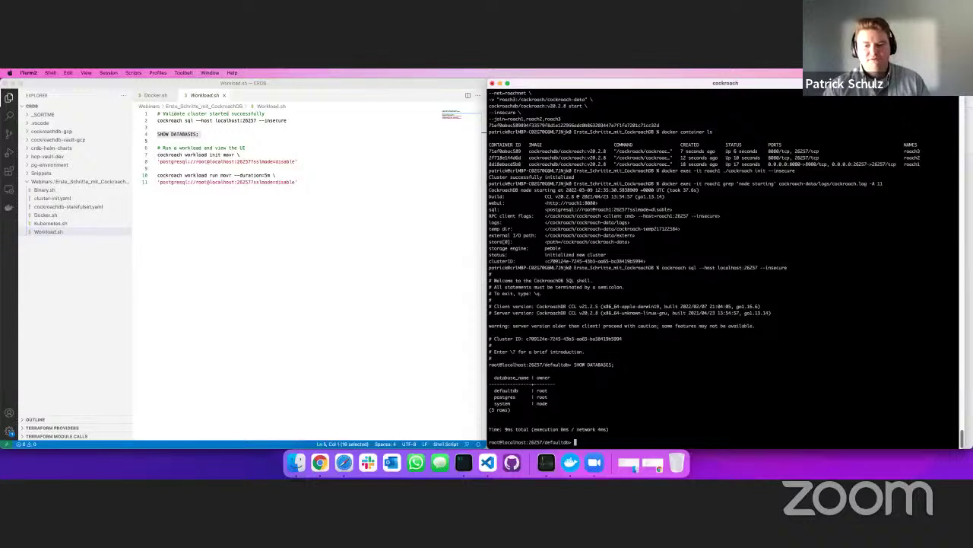
{"action": "key", "text": "ctrl+c"}
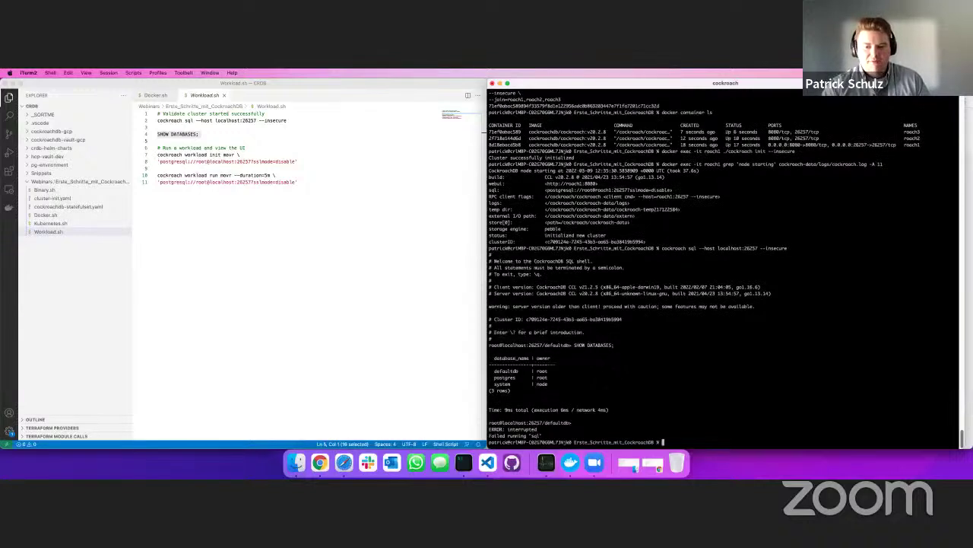
Step: Load the movr sample data by running the two-line cockroach workload init movr command from Workload.sh in iTerm
{"action": "left_click", "coordinate": [239, 155]}
{"action": "left_click", "coordinate": [304, 161]}
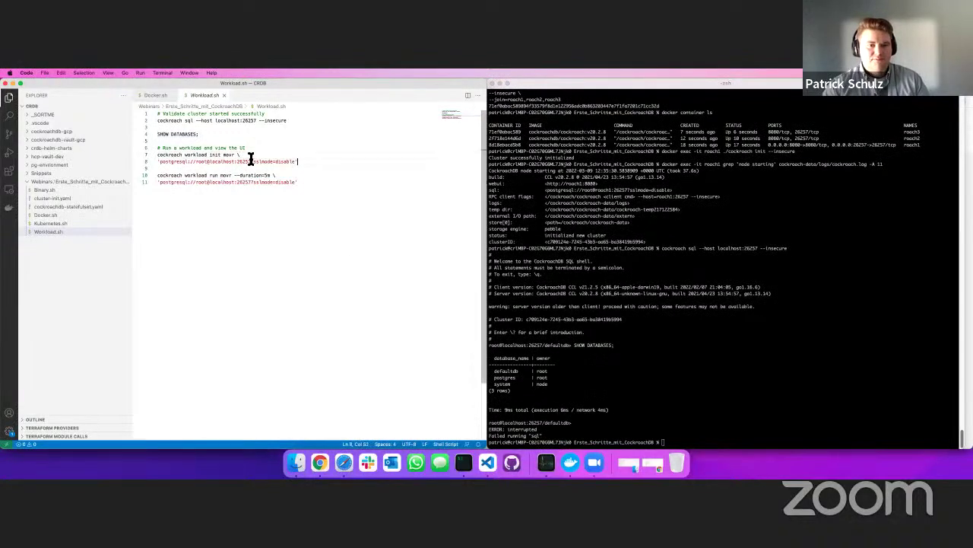
{"action": "left_click", "coordinate": [157, 156], "text": "shift"}
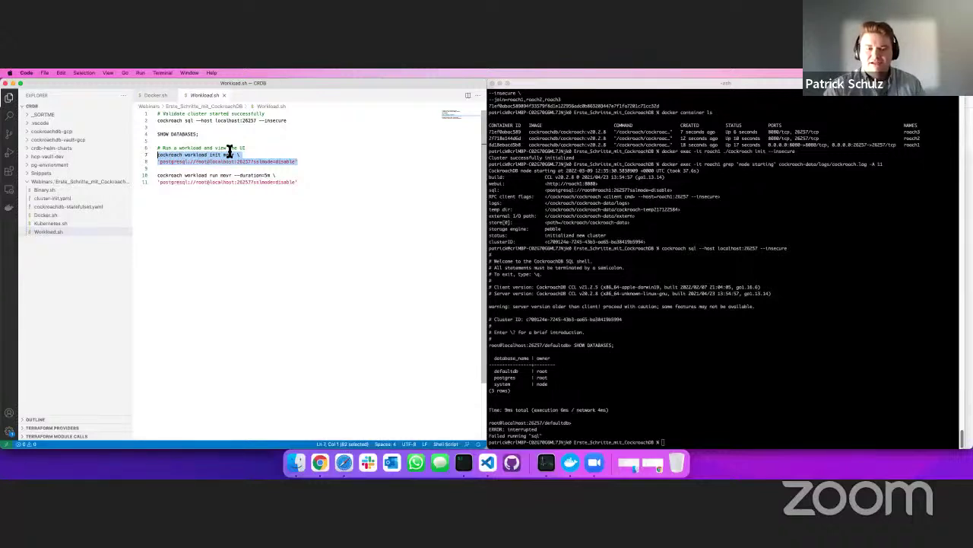
{"action": "key", "text": "super+Tab"}
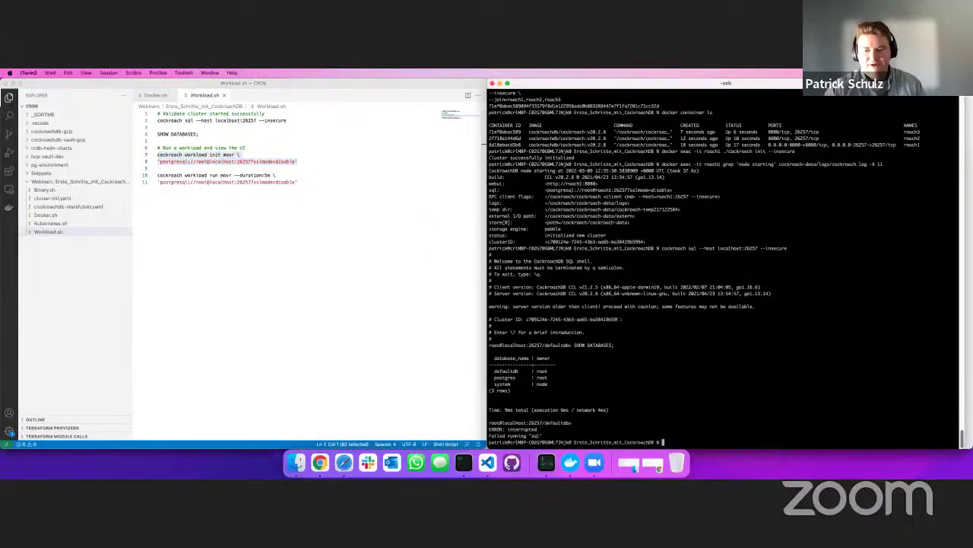
{"action": "key", "text": "super+v"}
{"action": "key", "text": "Return"}
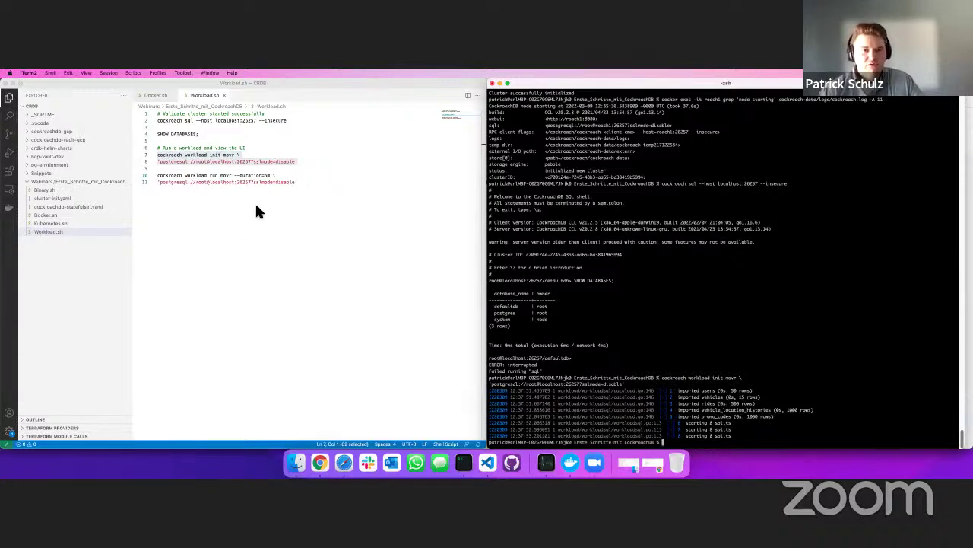
Step: Start the movr workload with --duration=5m by running the cockroach workload run command from Workload.sh in iTerm
{"action": "left_click", "coordinate": [299, 184]}
{"action": "left_click_drag", "start_coordinate": [298, 183], "coordinate": [153, 176]}
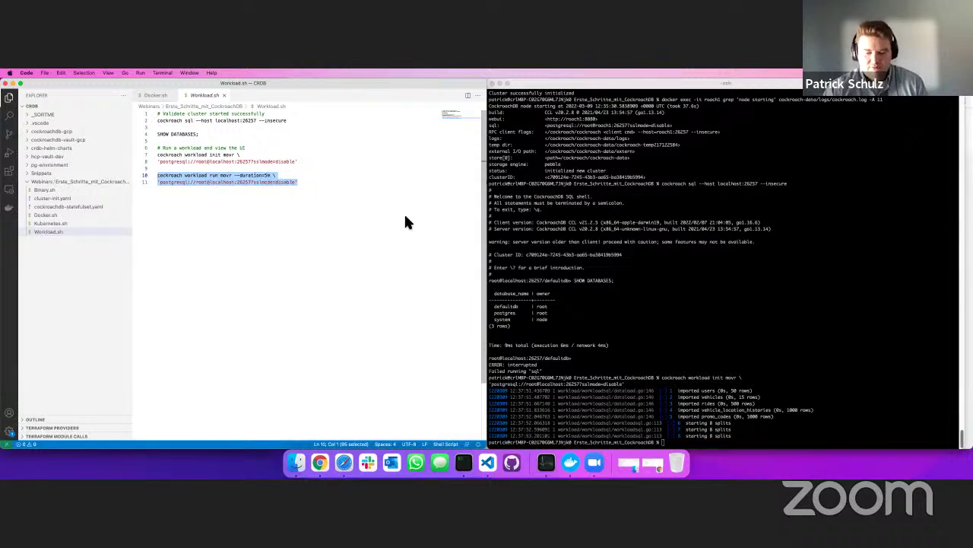
{"action": "left_click", "coordinate": [548, 243]}
{"action": "key", "text": "super+v"}
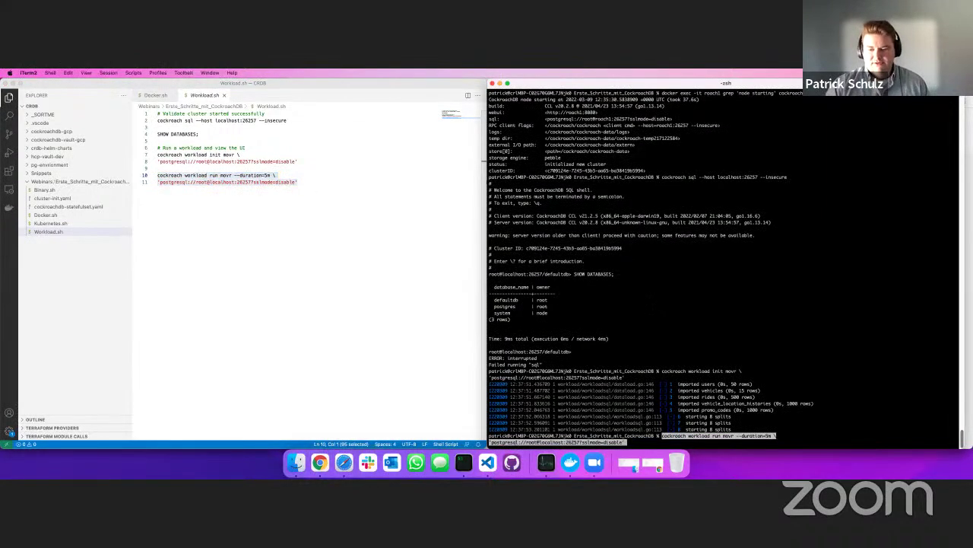
{"action": "key", "text": "Return"}
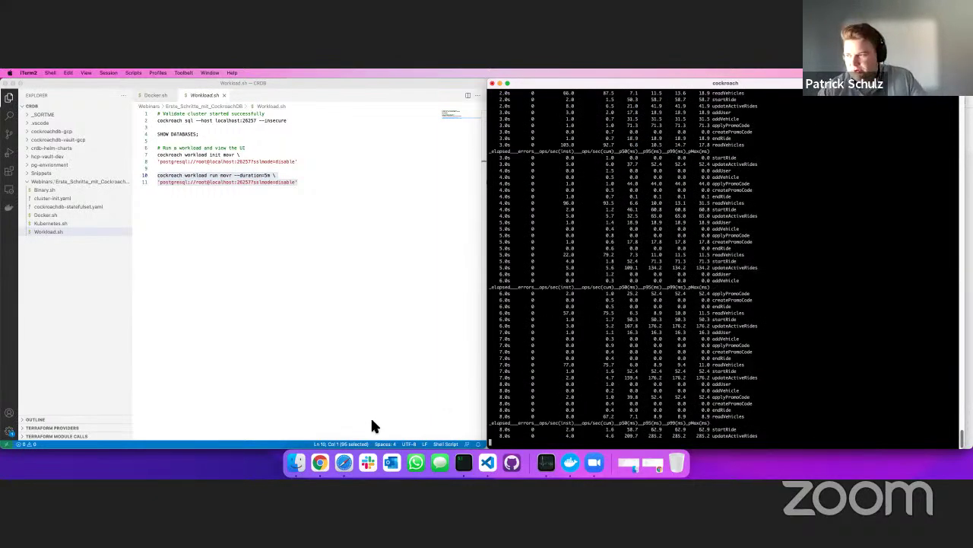
Step: Switch to Chrome and check the total ranges under Replication Status in the cluster overview
{"action": "left_click", "coordinate": [319, 462]}
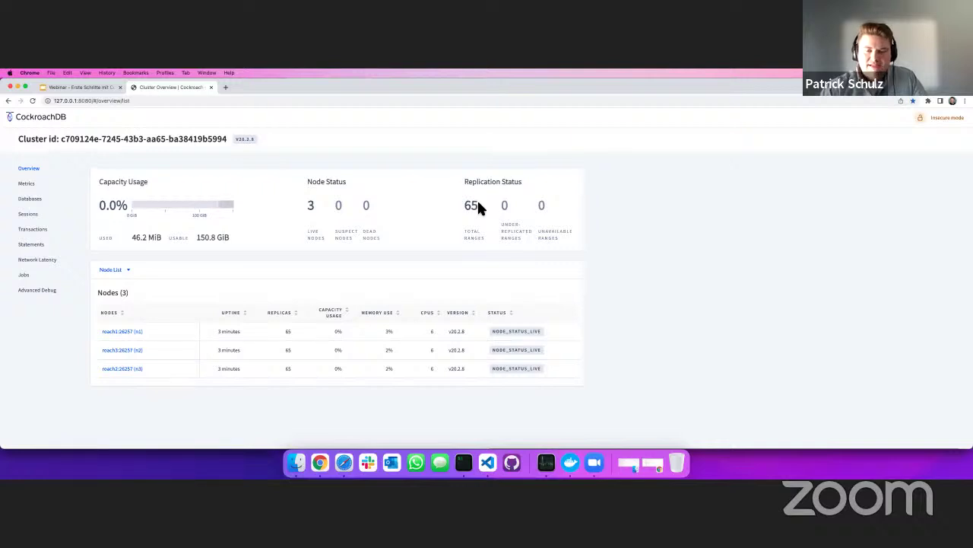
{"action": "double_click", "coordinate": [472, 206]}
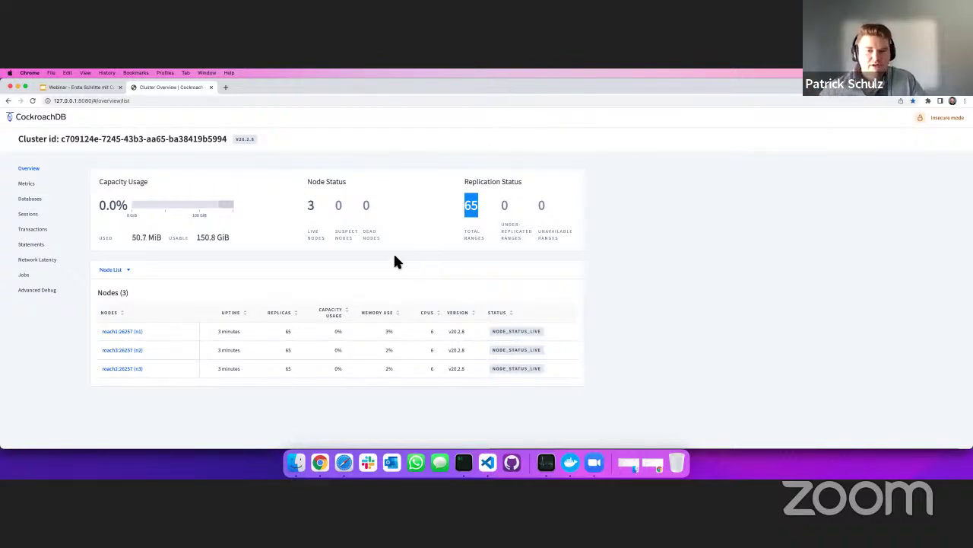
Step: Check the replica counts of roach1 and roach2 in the cluster overview's node list
{"action": "double_click", "coordinate": [284, 331]}
{"action": "double_click", "coordinate": [287, 368]}
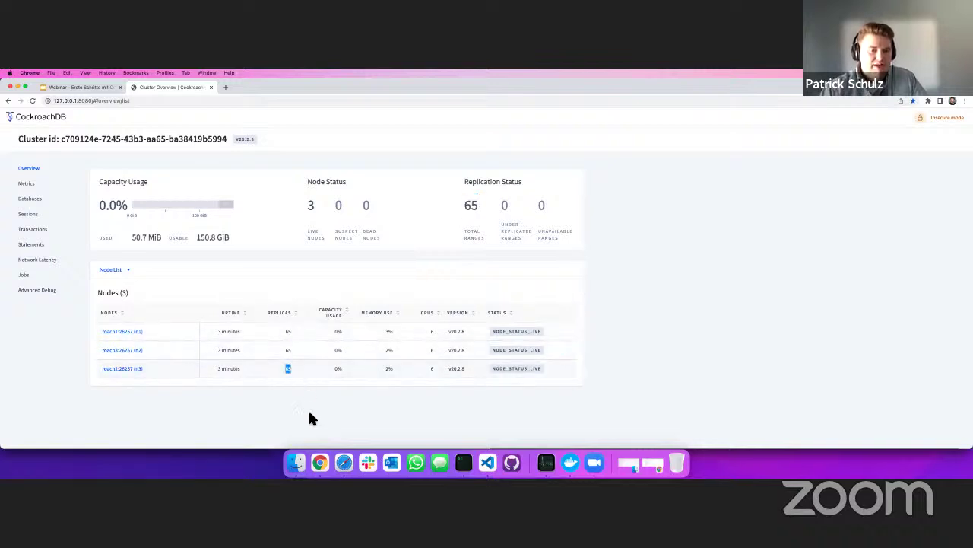
{"action": "left_click", "coordinate": [328, 370]}
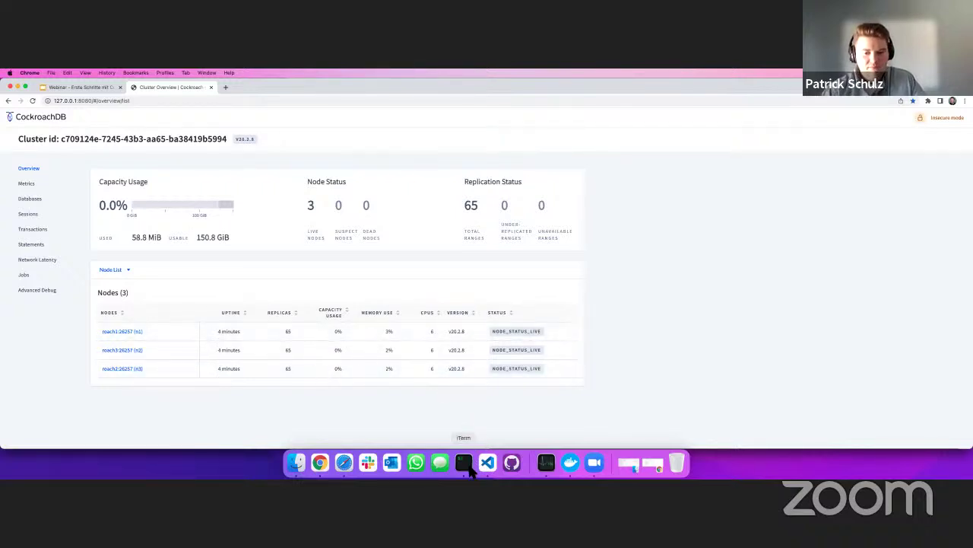
Step: Open the cluster metrics and review the available graph scopes, dashboards and time ranges
{"action": "left_click", "coordinate": [27, 184]}
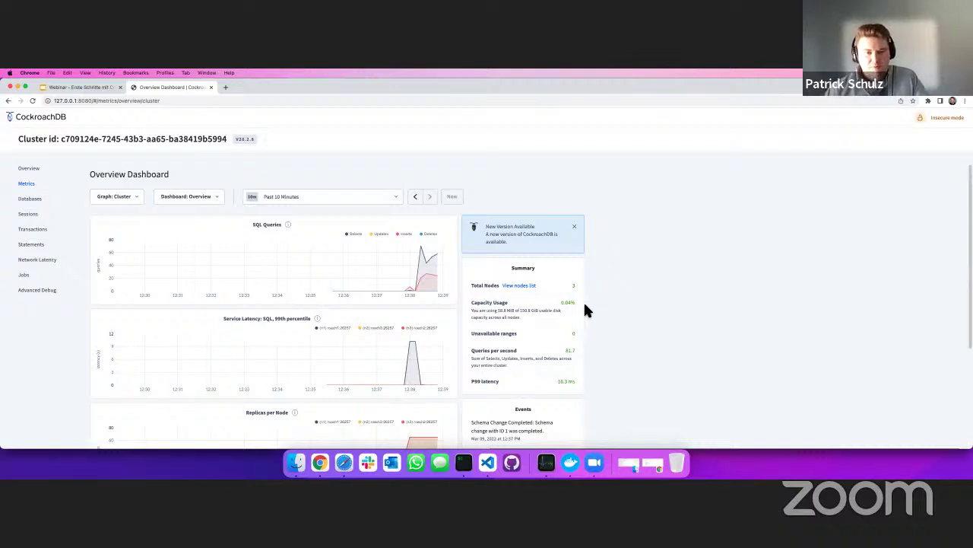
{"action": "left_click", "coordinate": [135, 197]}
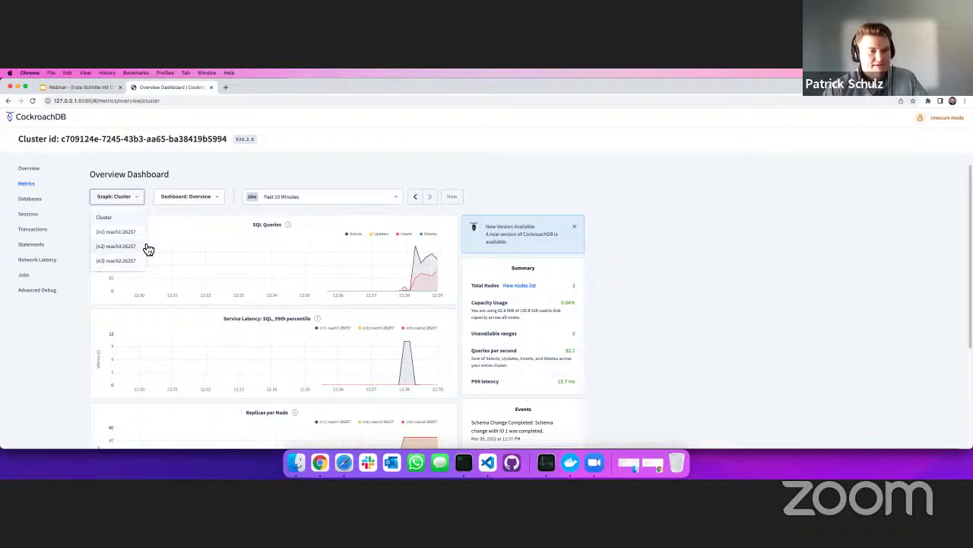
{"action": "left_click", "coordinate": [196, 198]}
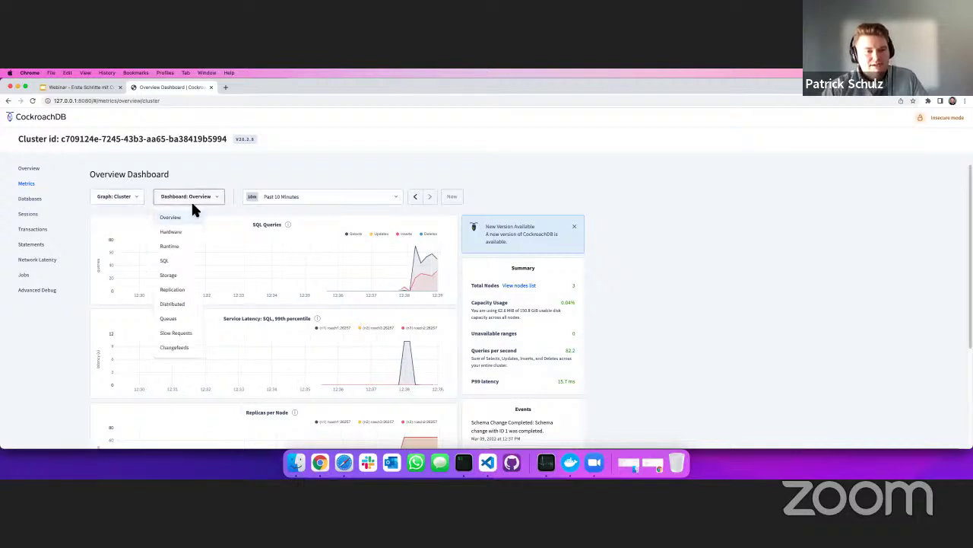
{"action": "left_click", "coordinate": [301, 200]}
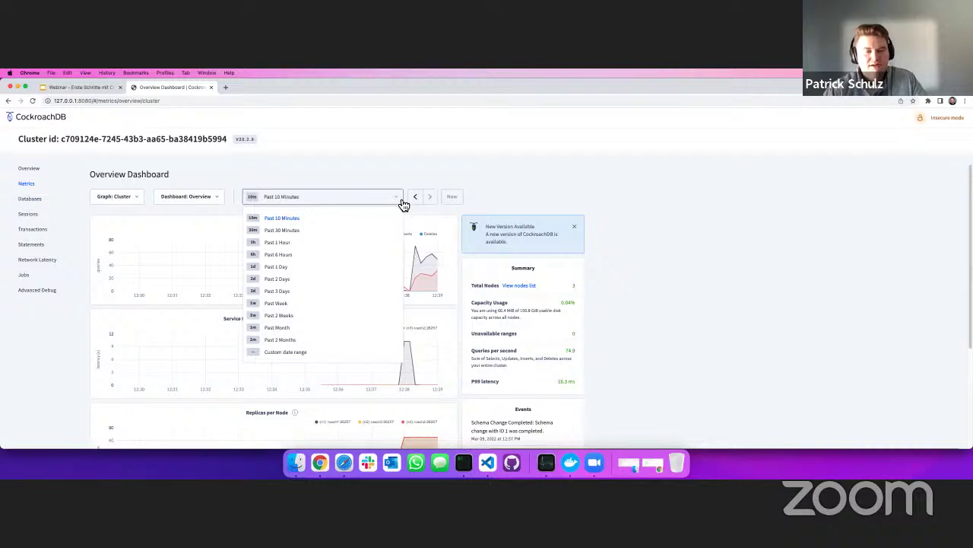
{"action": "left_click", "coordinate": [218, 203]}
{"action": "left_click", "coordinate": [219, 203]}
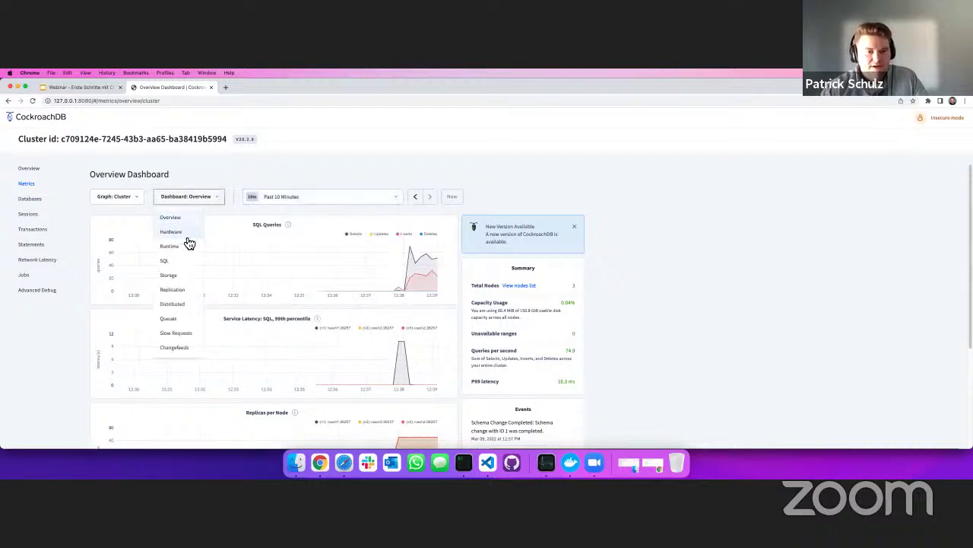
{"action": "left_click", "coordinate": [243, 219]}
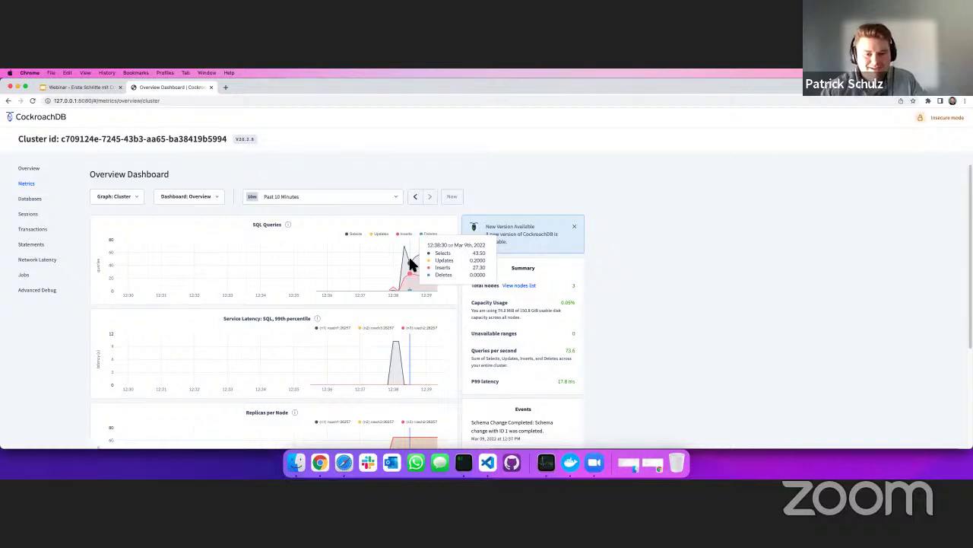
Step: Examine the SQL Queries, Service Latency and Replicas per Node graphs on the Overview dashboard
{"action": "scroll", "coordinate": [413, 274], "scroll_direction": "down", "scroll_amount": 1}
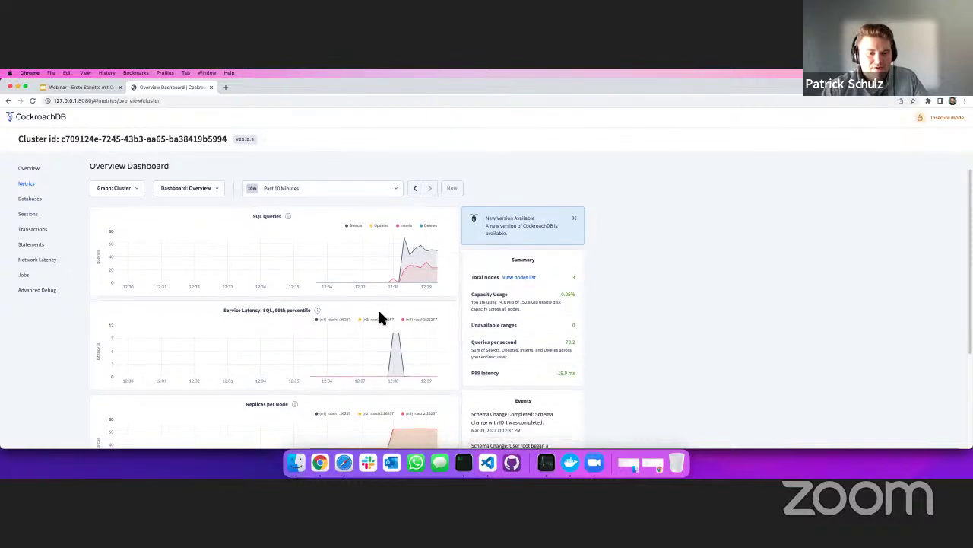
{"action": "scroll", "coordinate": [380, 313], "scroll_direction": "down", "scroll_amount": 2}
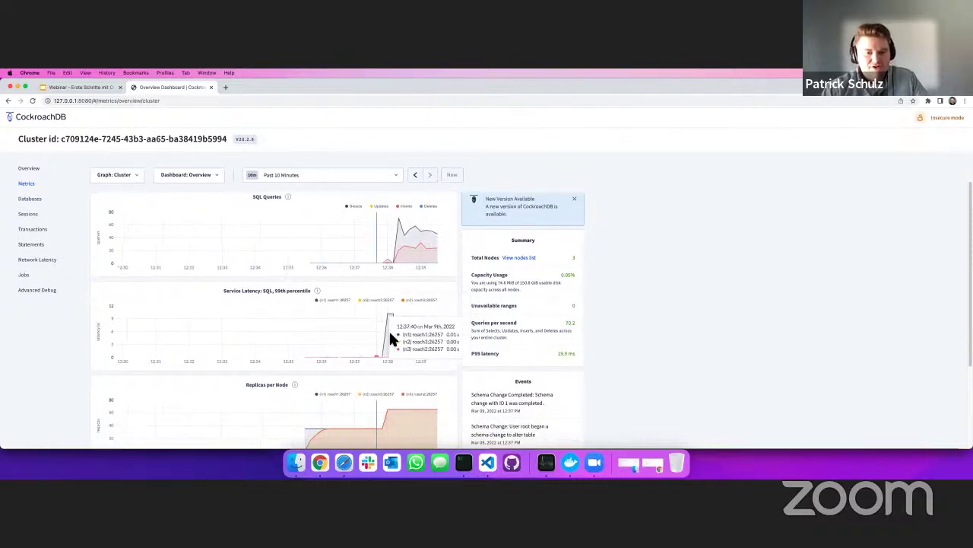
{"action": "scroll", "coordinate": [402, 327], "scroll_direction": "down", "scroll_amount": 3}
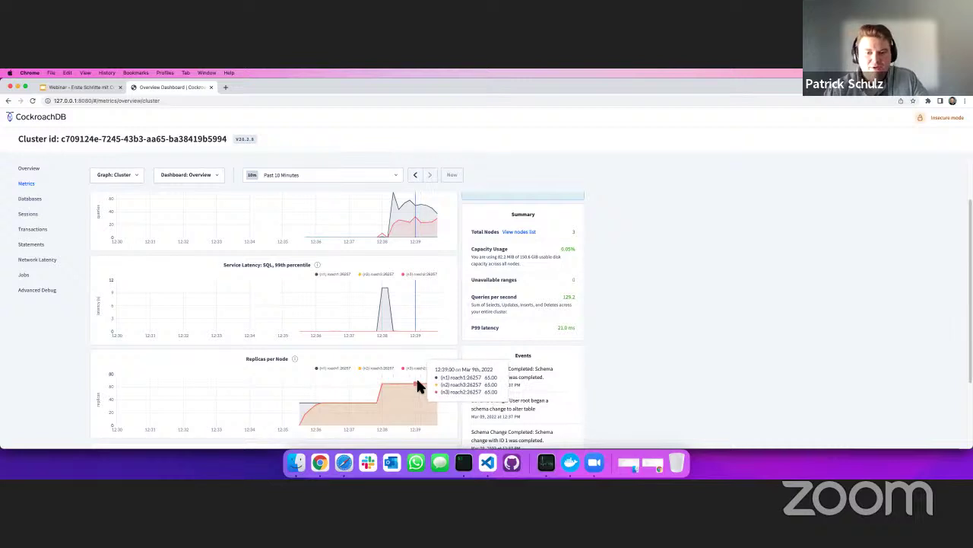
Step: Switch the metrics to the Hardware dashboard and examine the CPU Percent and Memory Usage graphs
{"action": "left_click", "coordinate": [221, 187]}
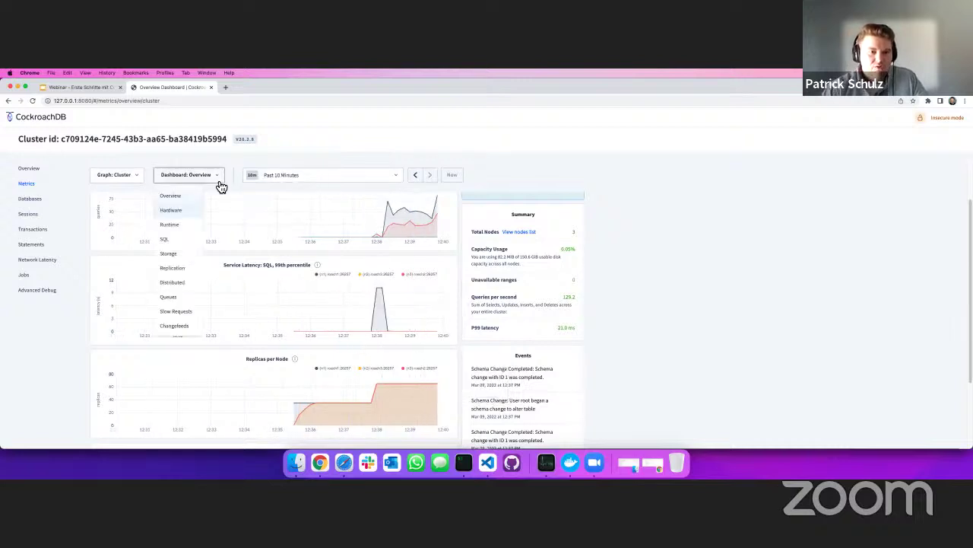
{"action": "left_click", "coordinate": [186, 212]}
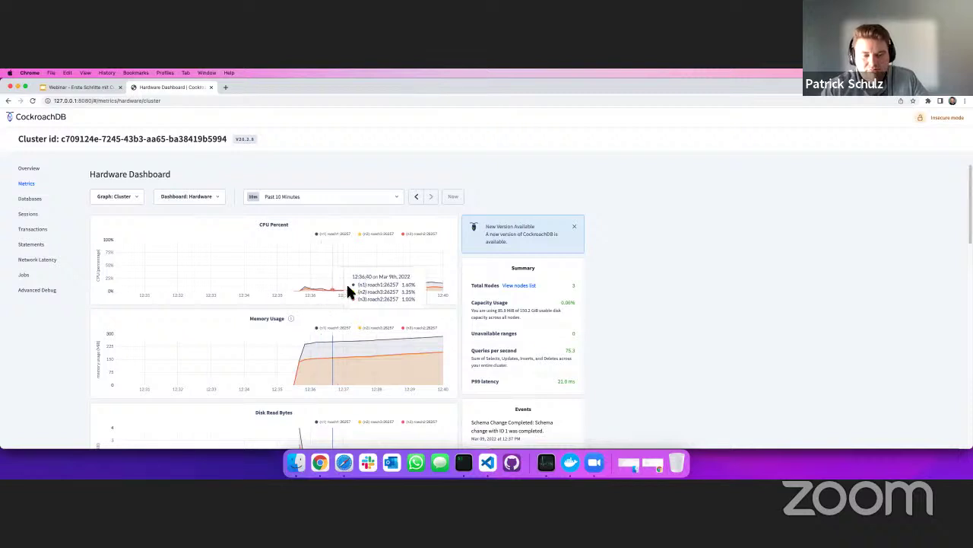
{"action": "left_click", "coordinate": [217, 199]}
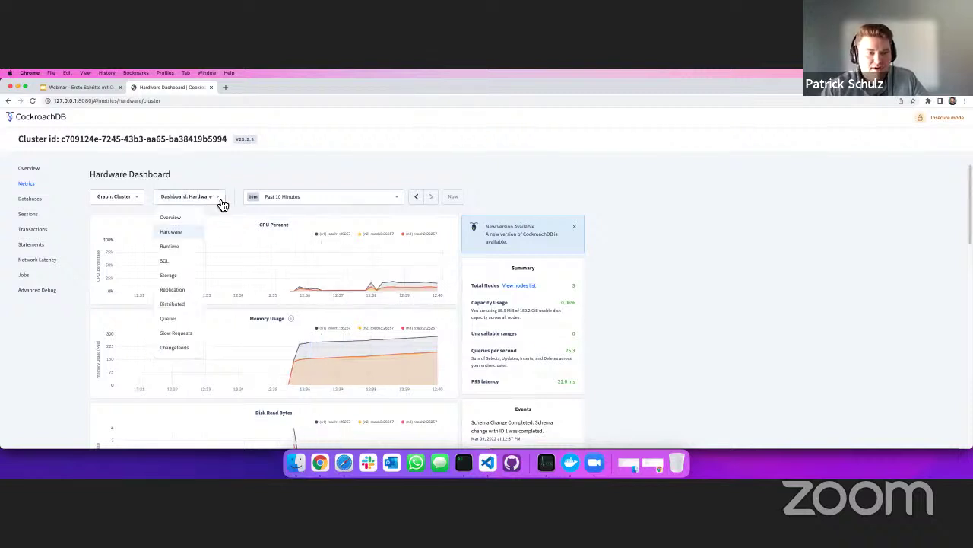
{"action": "left_click", "coordinate": [286, 229]}
{"action": "double_click", "coordinate": [280, 225]}
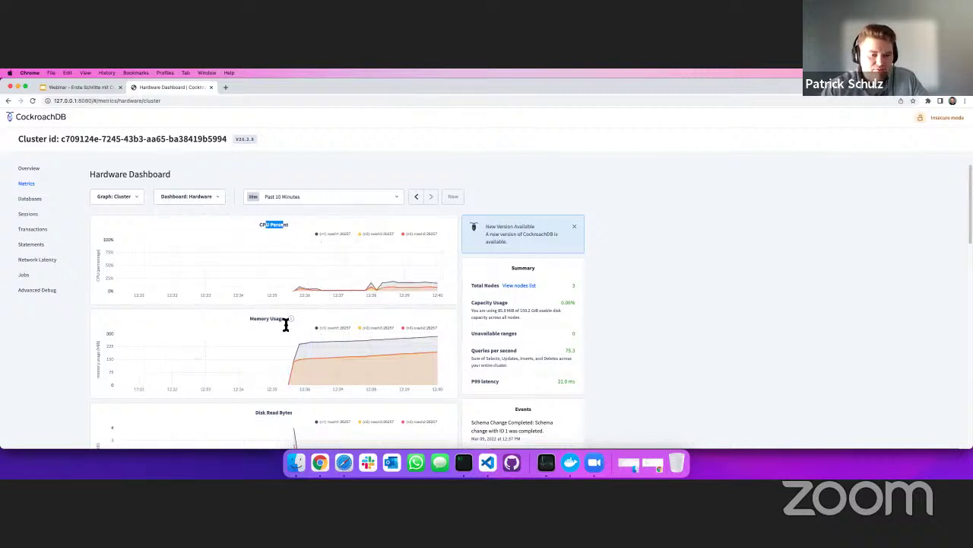
Step: Switch the metrics to the Replication dashboard and examine the Replicas per Store and Leaseholders per Store graphs
{"action": "left_click", "coordinate": [216, 199]}
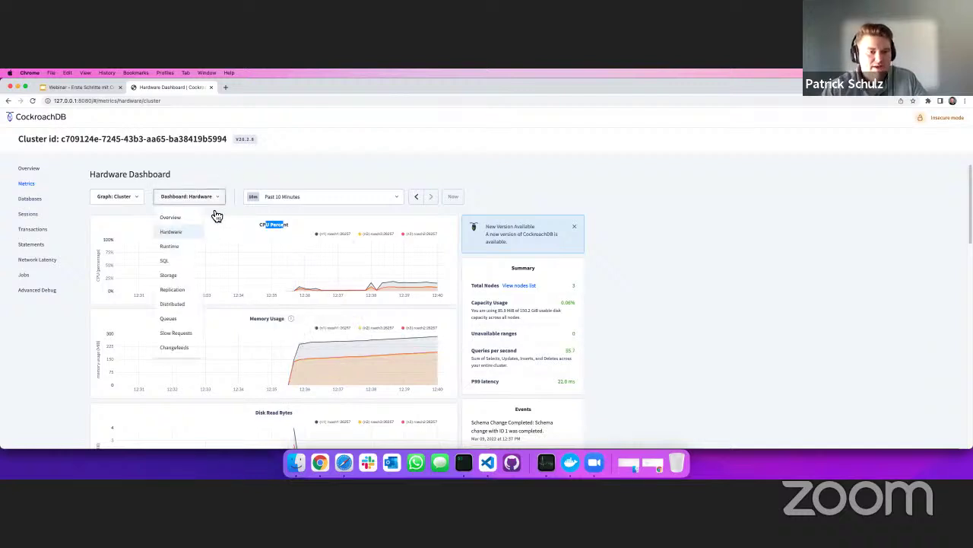
{"action": "left_click", "coordinate": [181, 291]}
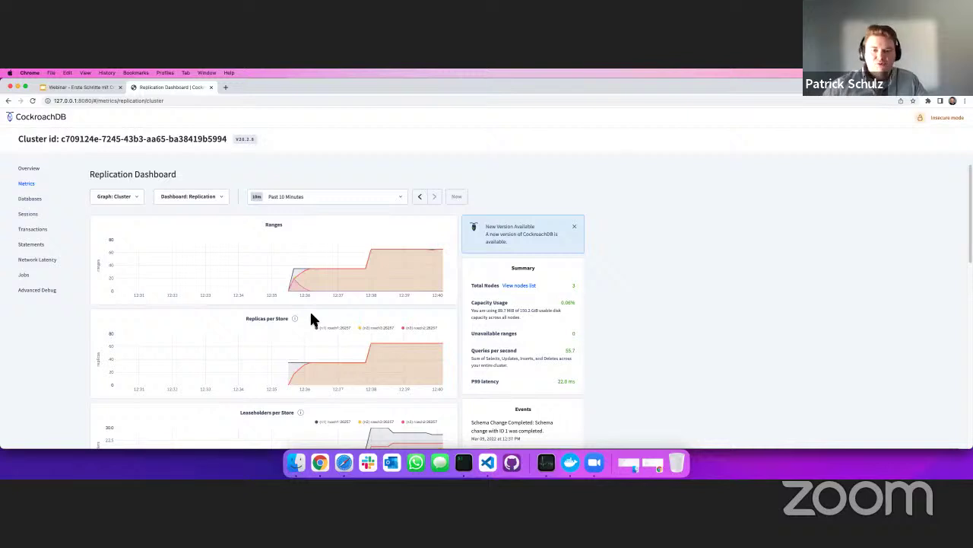
{"action": "scroll", "coordinate": [358, 329], "scroll_direction": "down", "scroll_amount": 3}
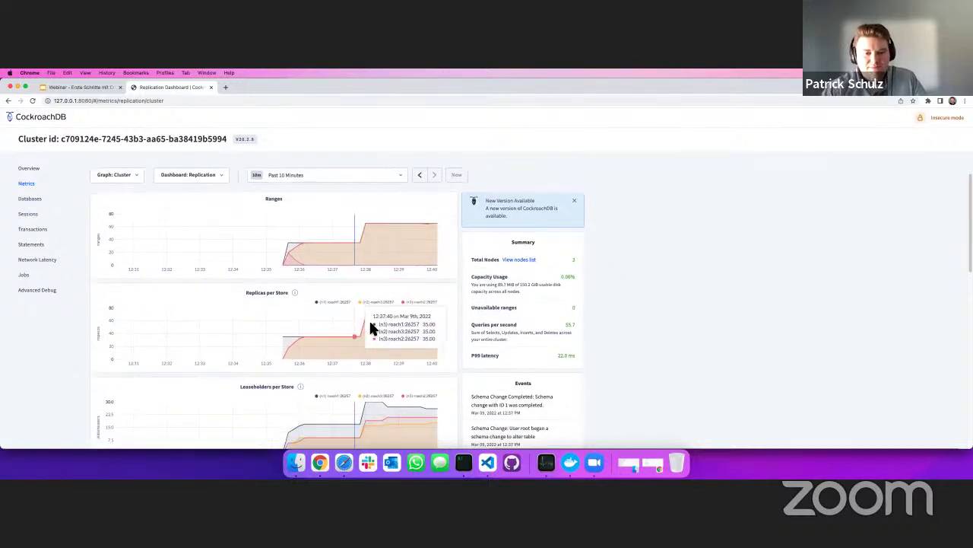
{"action": "scroll", "coordinate": [314, 353], "scroll_direction": "down", "scroll_amount": 3}
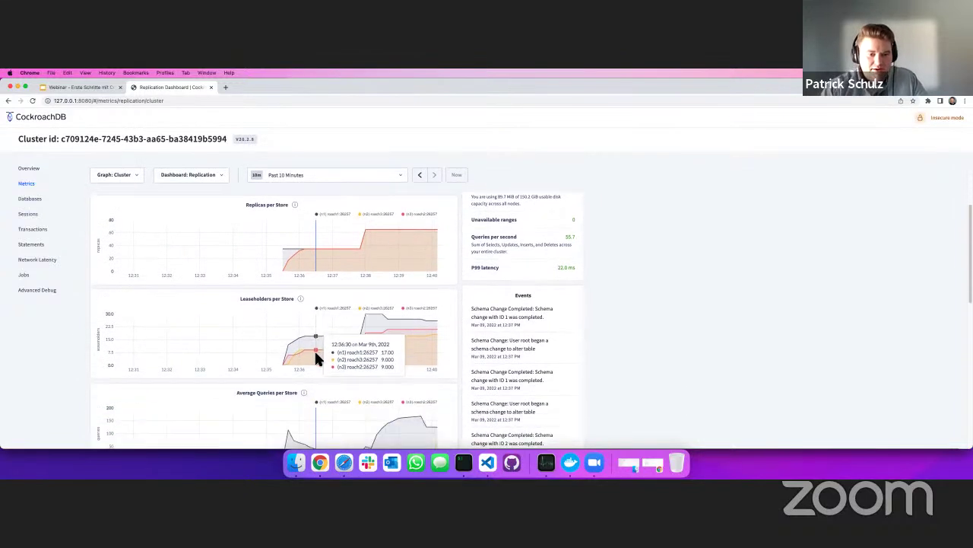
{"action": "left_click_drag", "start_coordinate": [240, 272], "coordinate": [269, 273]}
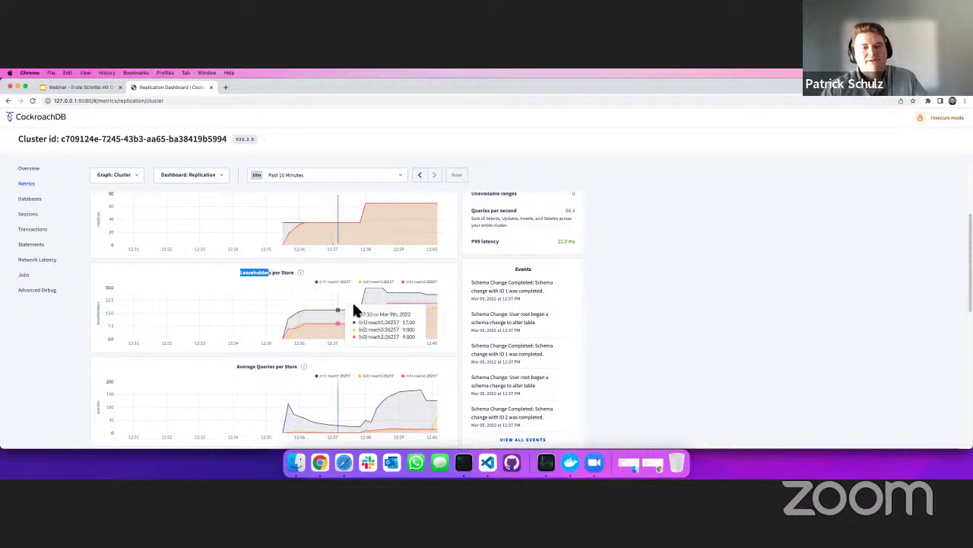
{"action": "scroll", "coordinate": [273, 266], "scroll_direction": "up", "scroll_amount": 1}
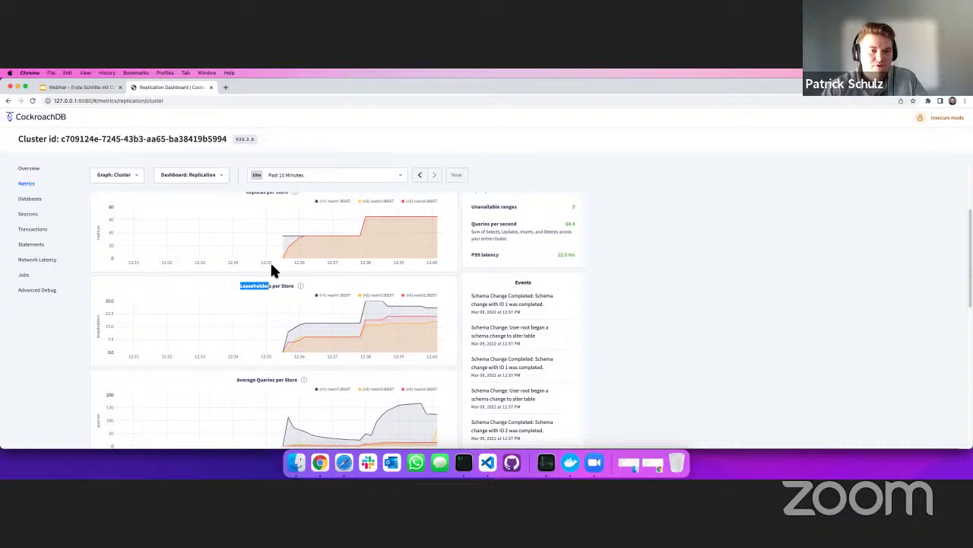
{"action": "left_click", "coordinate": [226, 177]}
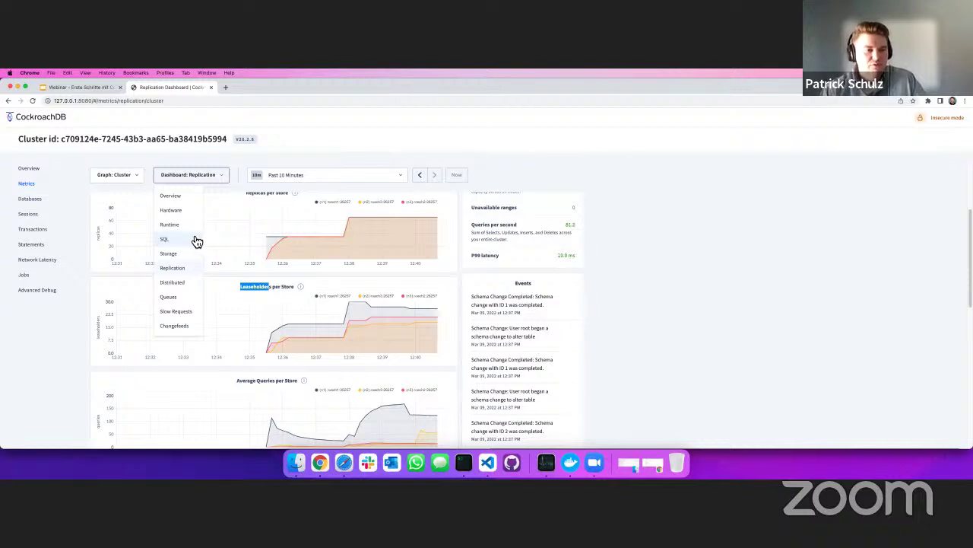
Step: View the movr database's tables in the console's Databases page, and switch to iTerm to check the running workload
{"action": "left_click", "coordinate": [30, 199]}
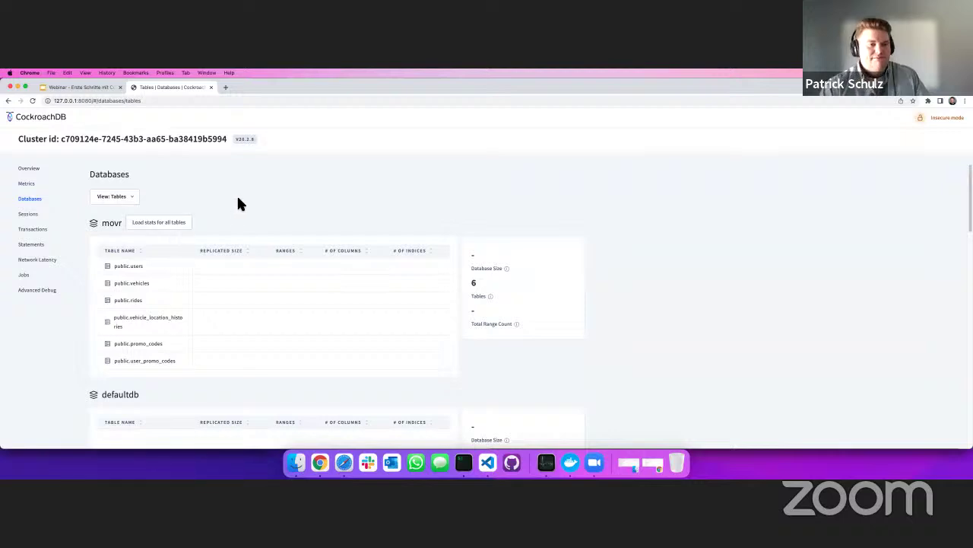
{"action": "double_click", "coordinate": [110, 225]}
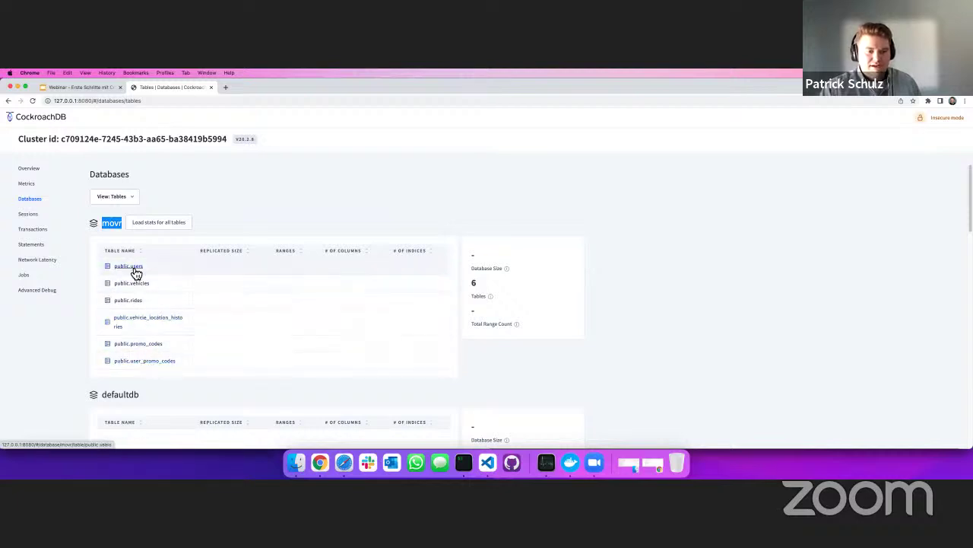
{"action": "left_click", "coordinate": [463, 461]}
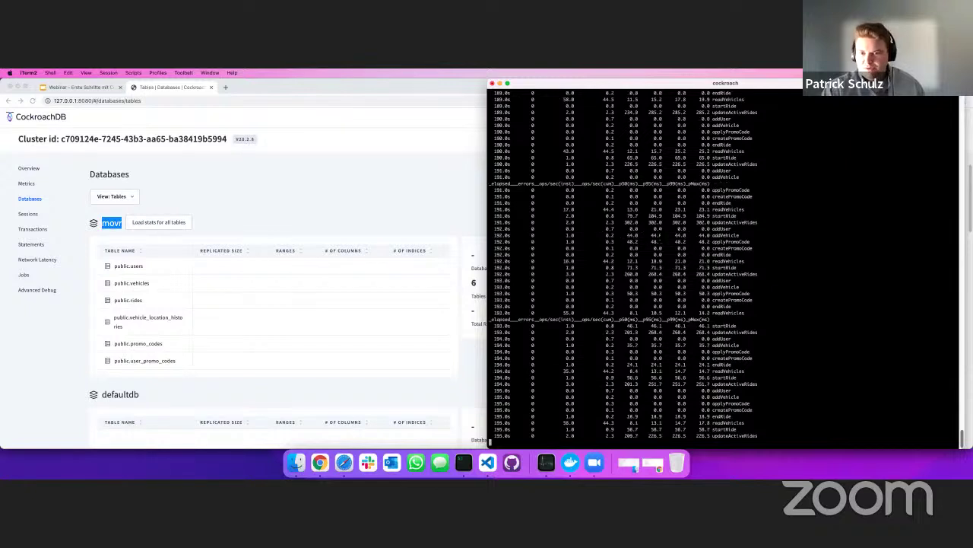
Step: Return to Chrome and look through the movr, defaultdb and postgres databases
{"action": "left_click", "coordinate": [337, 206]}
{"action": "scroll", "coordinate": [259, 289], "scroll_direction": "down", "scroll_amount": 2}
{"action": "scroll", "coordinate": [256, 298], "scroll_direction": "down", "scroll_amount": 8}
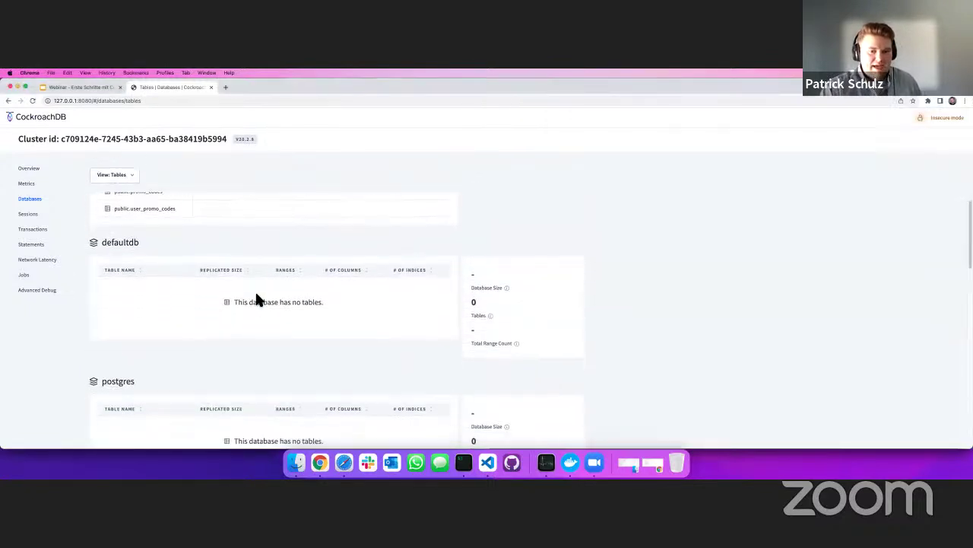
{"action": "scroll", "coordinate": [258, 298], "scroll_direction": "up", "scroll_amount": 4}
{"action": "scroll", "coordinate": [256, 298], "scroll_direction": "up", "scroll_amount": 5}
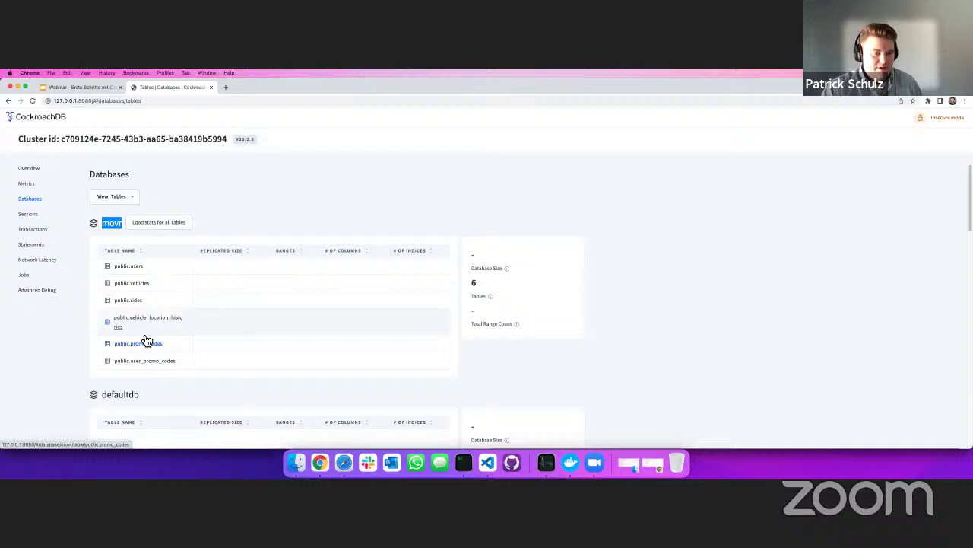
Step: Open movr's public.users table and examine its CREATE TABLE definition and grants
{"action": "left_click", "coordinate": [134, 266]}
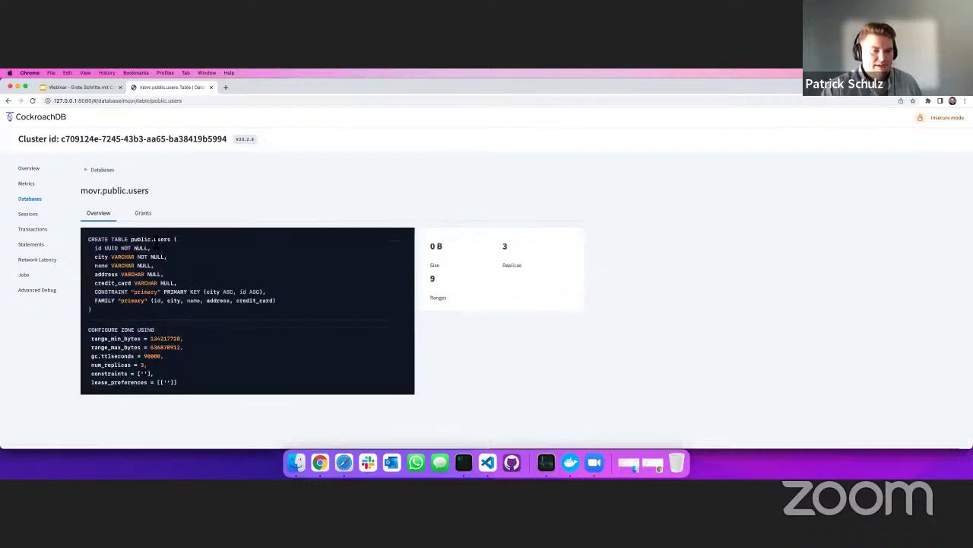
{"action": "left_click_drag", "start_coordinate": [89, 239], "coordinate": [131, 308]}
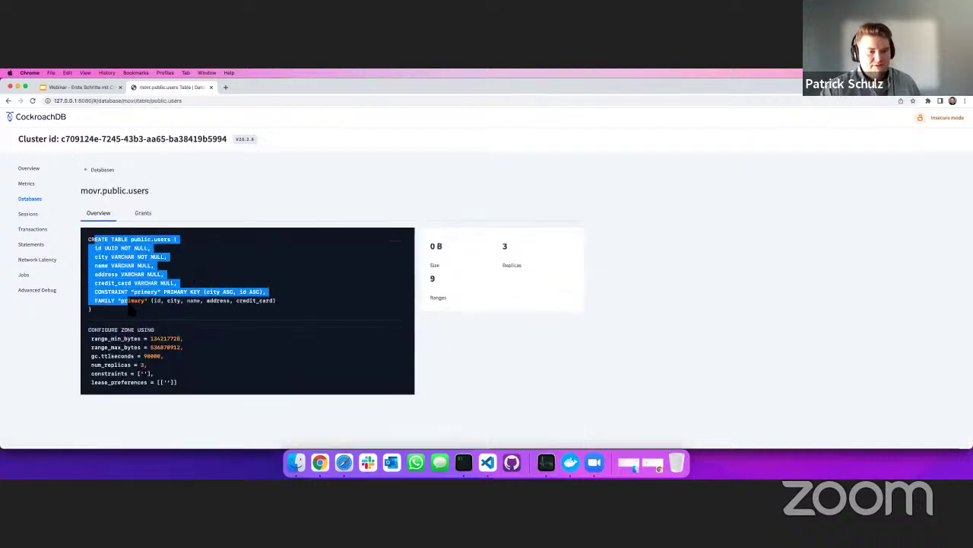
{"action": "left_click", "coordinate": [136, 314]}
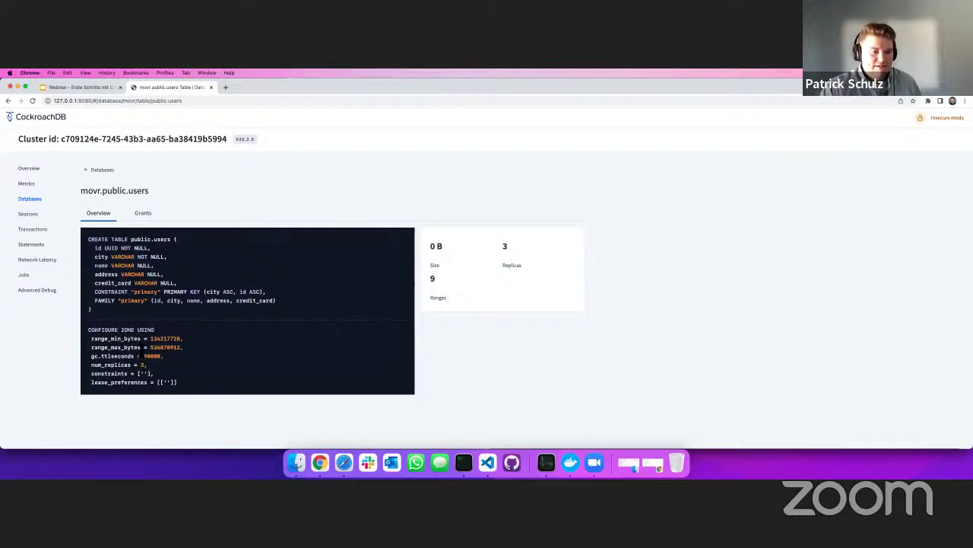
{"action": "left_click", "coordinate": [142, 216]}
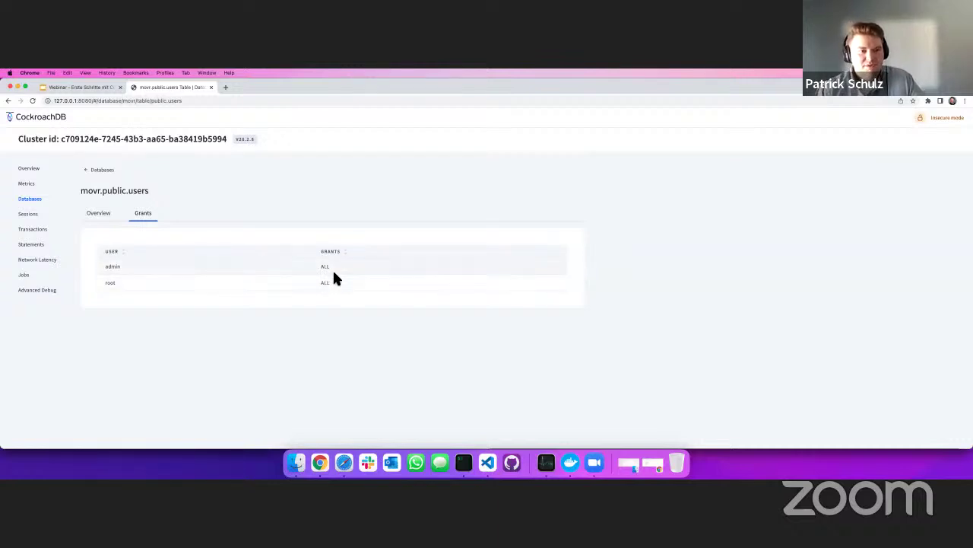
Step: Review the cluster's SQL activity by going through its Sessions, Transactions and Statements lists
{"action": "left_click", "coordinate": [35, 216]}
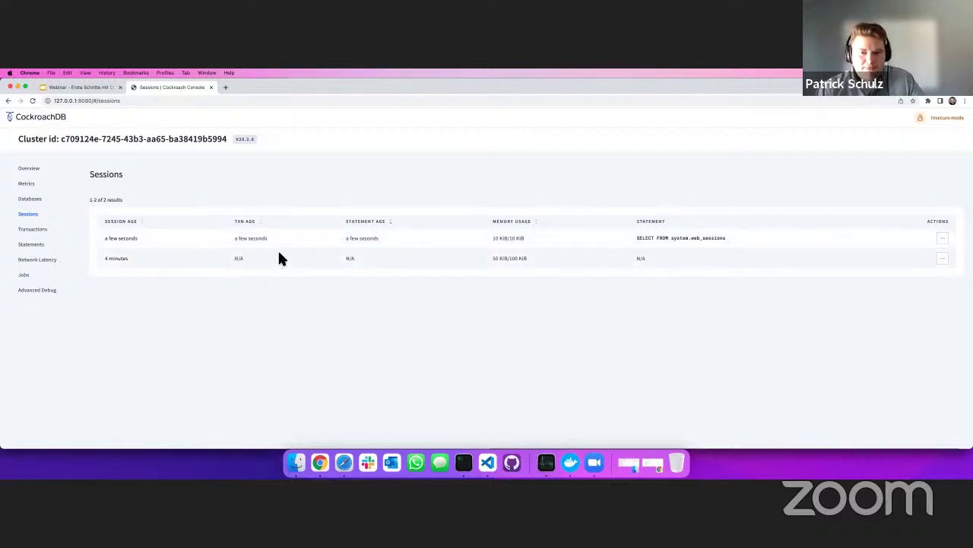
{"action": "mouse_move", "coordinate": [156, 245]}
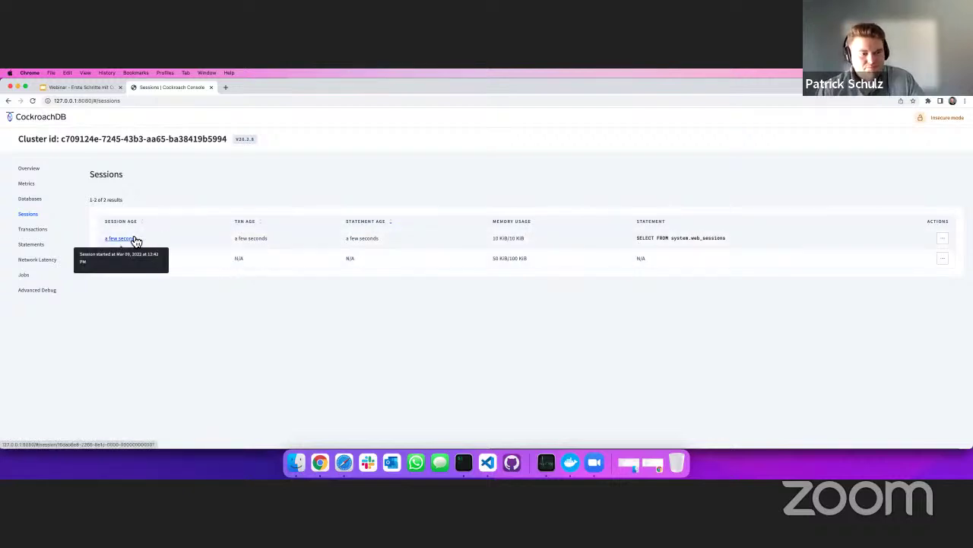
{"action": "left_click", "coordinate": [44, 233]}
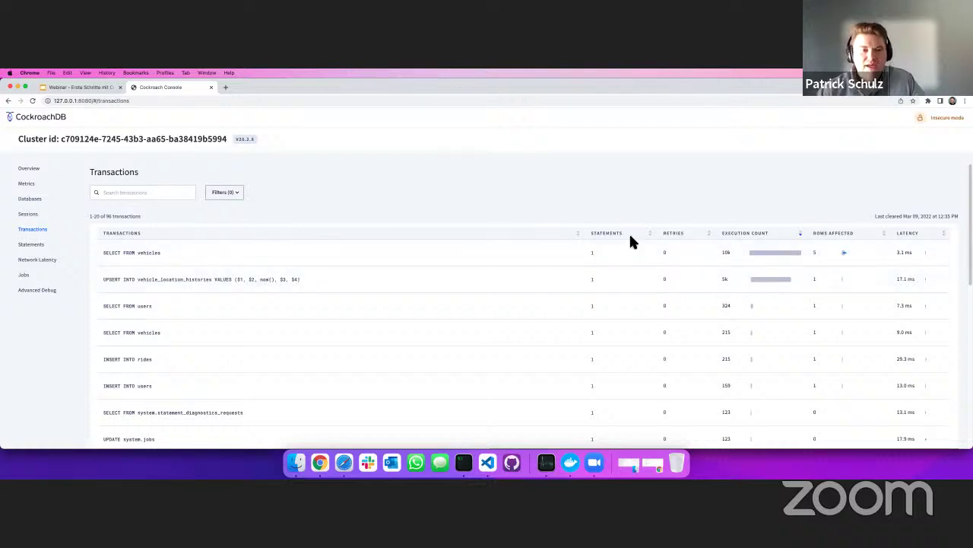
{"action": "left_click", "coordinate": [43, 246]}
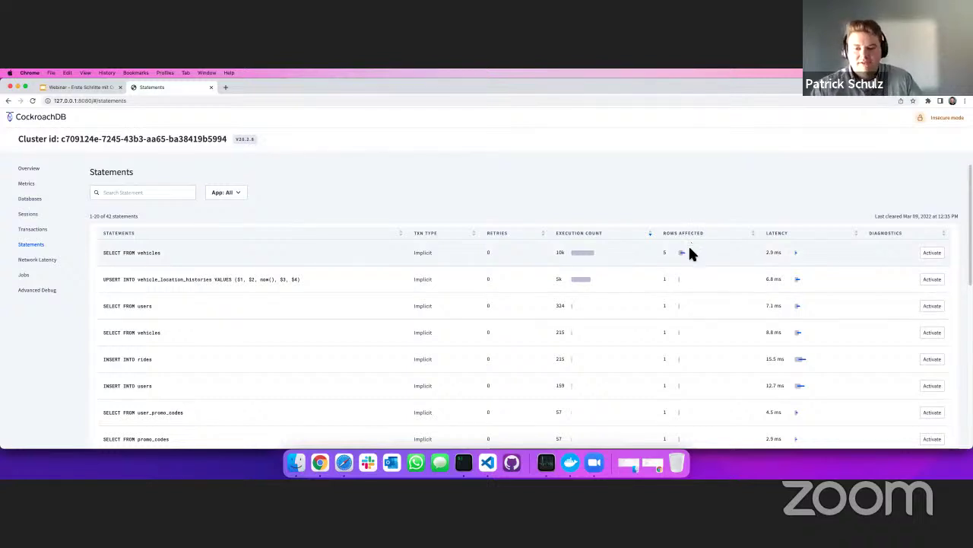
Step: Review the cluster's network latency and its Jobs list, including the available job type filters
{"action": "mouse_move", "coordinate": [683, 253]}
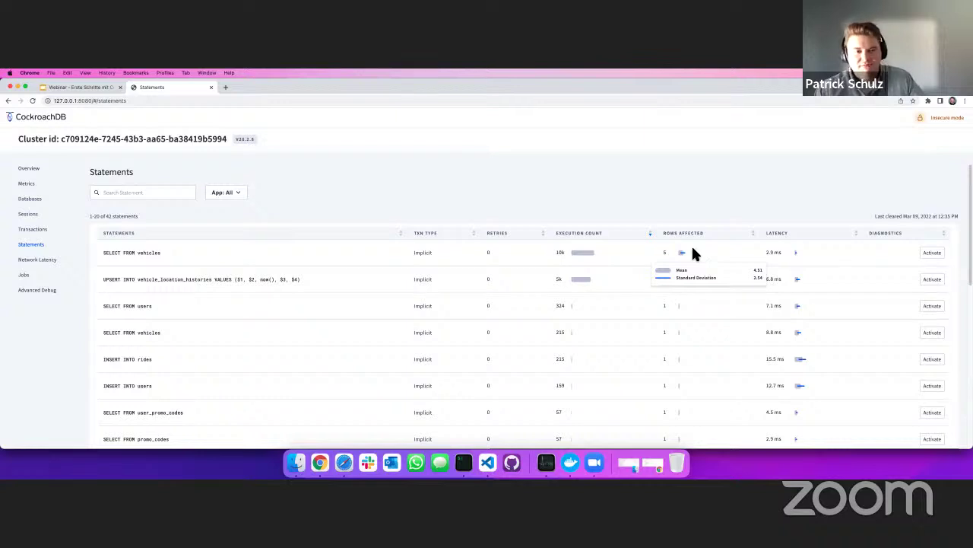
{"action": "left_click", "coordinate": [44, 262]}
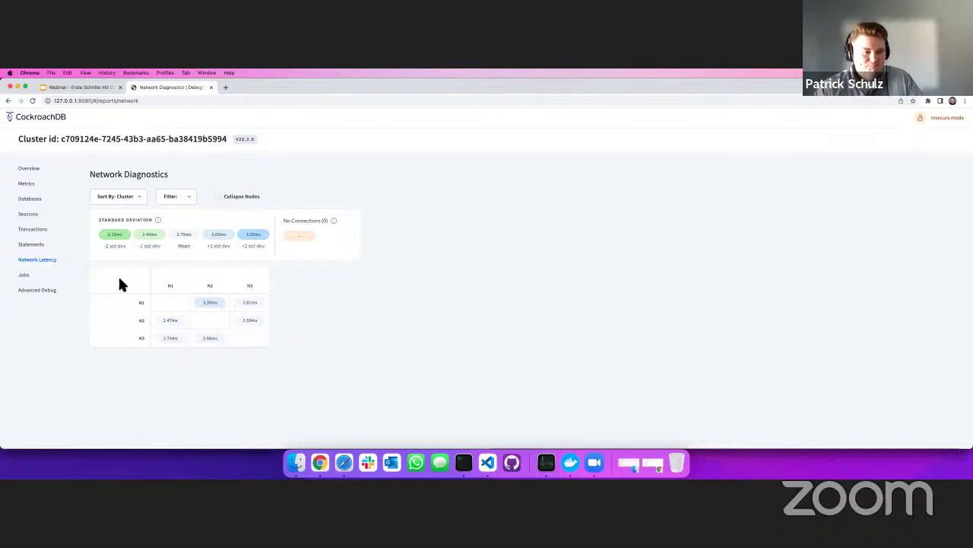
{"action": "left_click", "coordinate": [24, 274]}
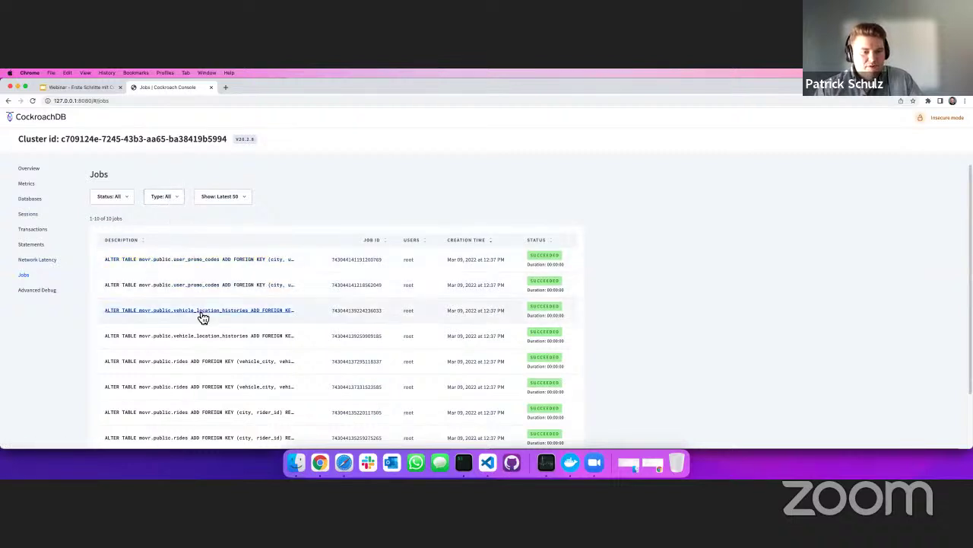
{"action": "scroll", "coordinate": [200, 314], "scroll_direction": "down", "scroll_amount": 2}
{"action": "scroll", "coordinate": [195, 308], "scroll_direction": "up", "scroll_amount": 2}
{"action": "left_click", "coordinate": [183, 199]}
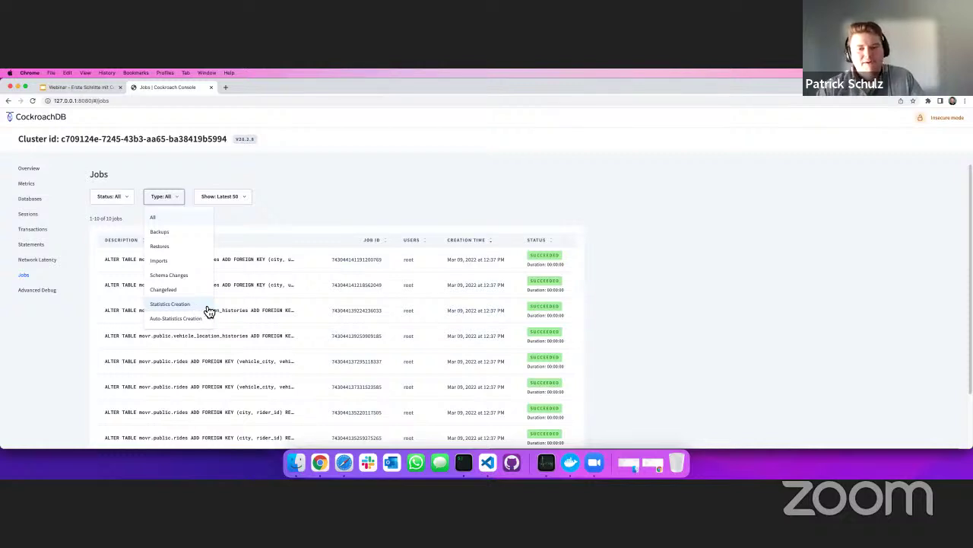
{"action": "left_click", "coordinate": [260, 220]}
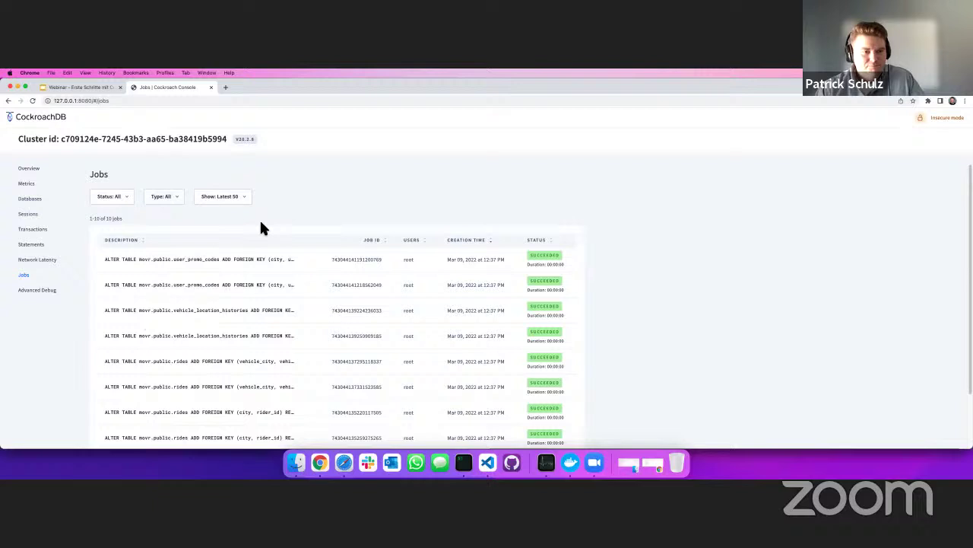
Step: Look through the reports, configuration links and debugging endpoints on the console's Advanced Debug page
{"action": "left_click", "coordinate": [48, 292]}
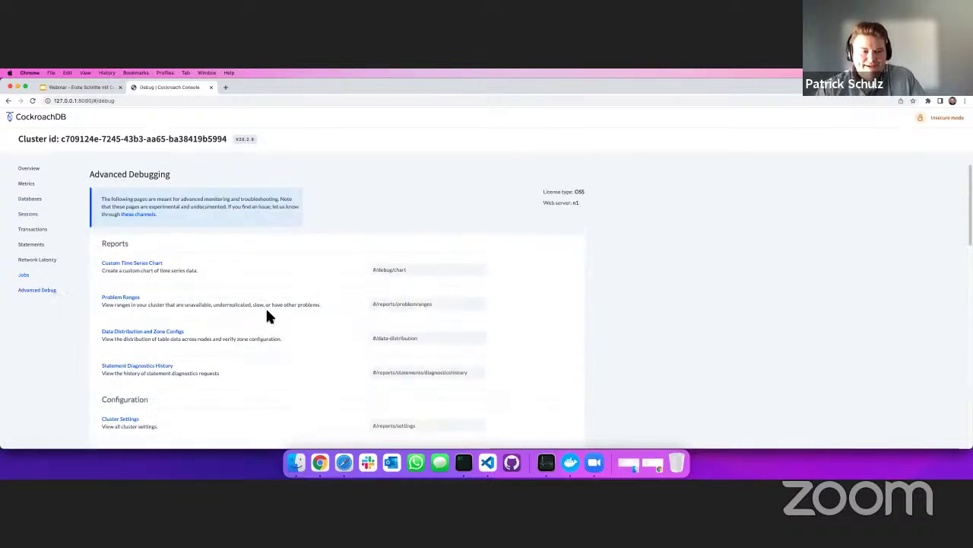
{"action": "scroll", "coordinate": [315, 346], "scroll_direction": "down", "scroll_amount": 3}
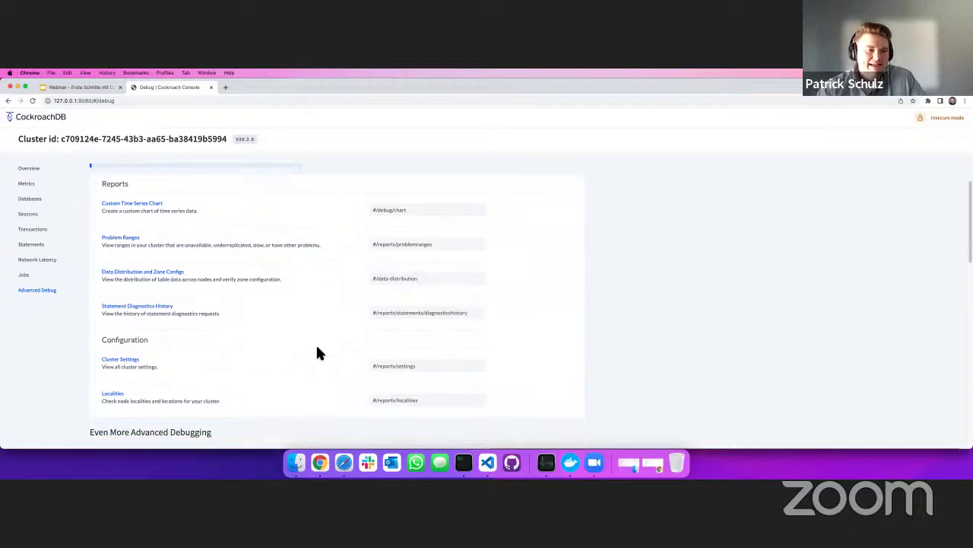
{"action": "scroll", "coordinate": [318, 352], "scroll_direction": "down", "scroll_amount": 8}
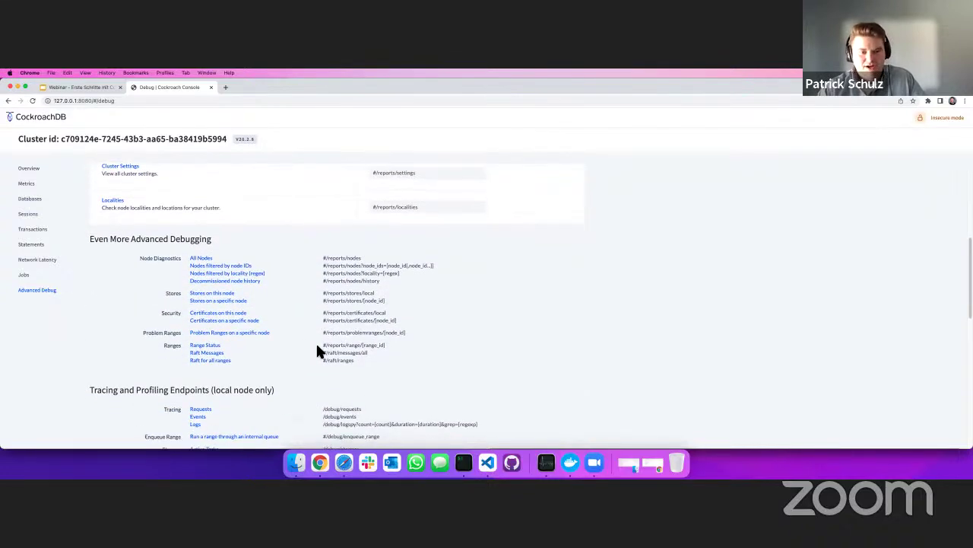
{"action": "scroll", "coordinate": [317, 351], "scroll_direction": "down", "scroll_amount": 4}
{"action": "scroll", "coordinate": [317, 352], "scroll_direction": "up", "scroll_amount": 7}
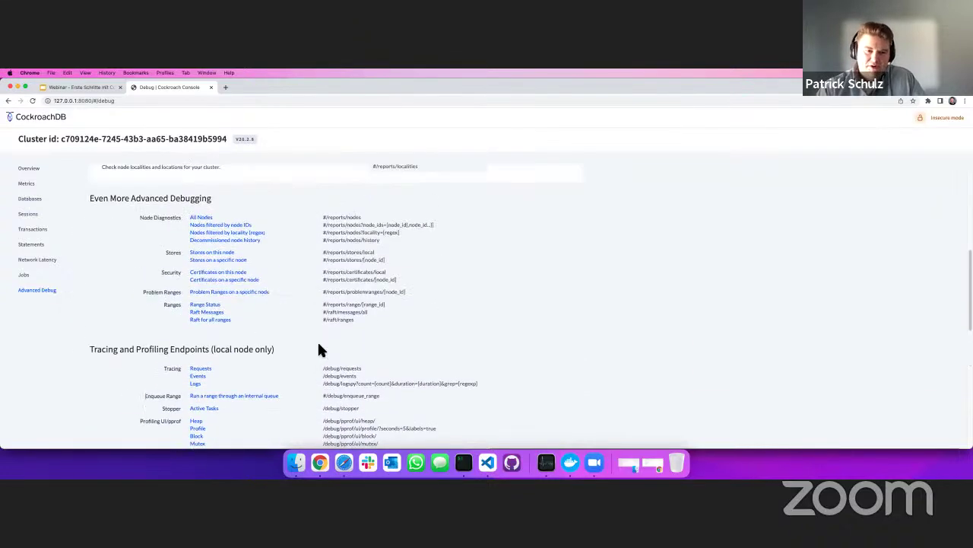
{"action": "scroll", "coordinate": [319, 350], "scroll_direction": "up", "scroll_amount": 9}
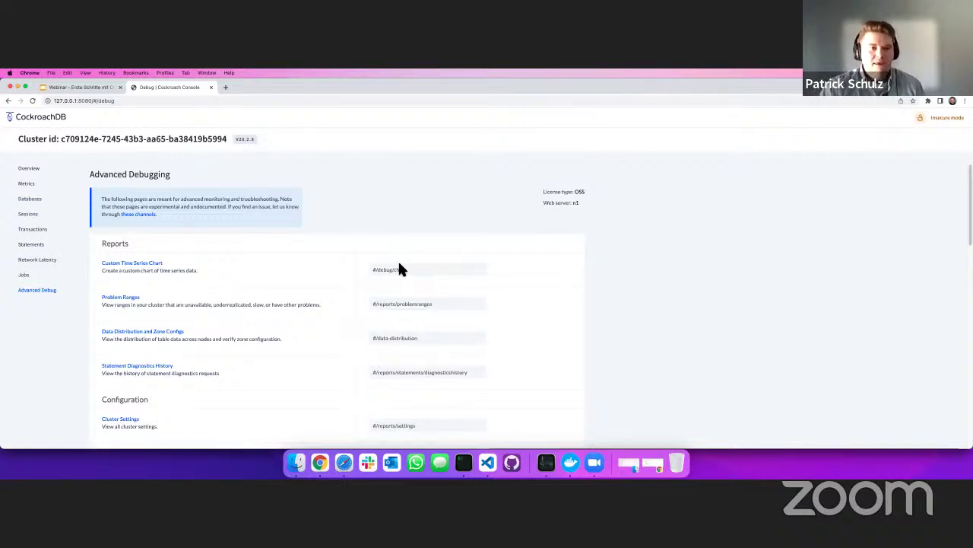
Step: Switch to iTerm to check the movr workload's results, and return to Chrome to open the cluster overview
{"action": "left_click", "coordinate": [464, 462]}
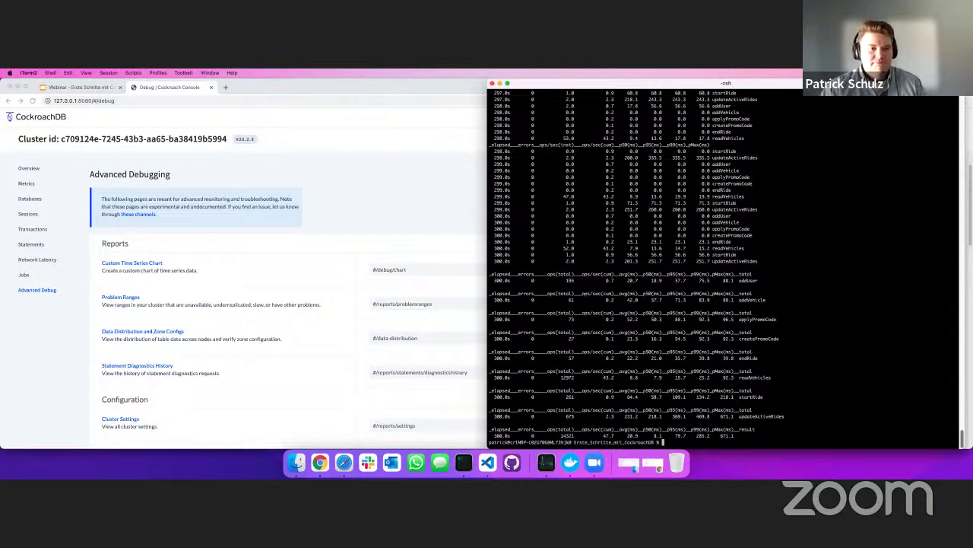
{"action": "left_click", "coordinate": [24, 169]}
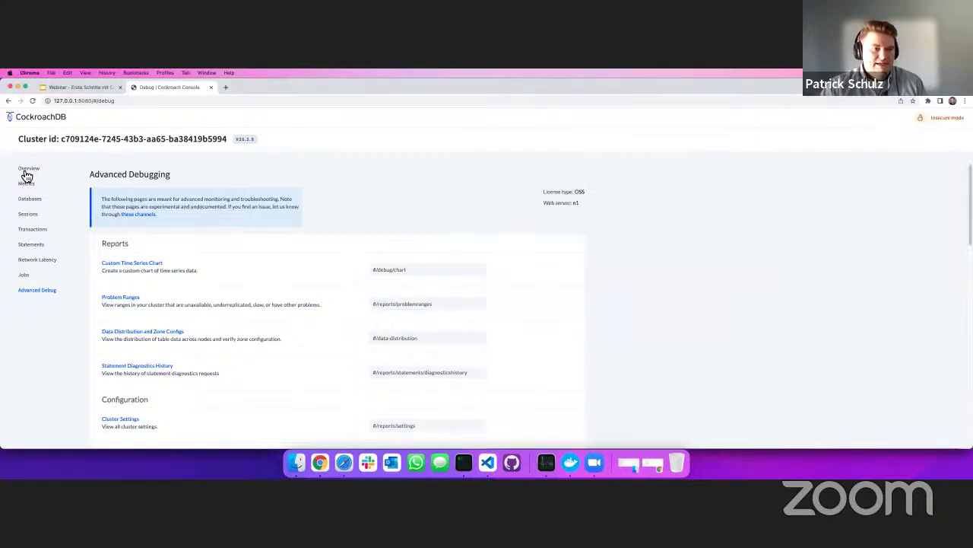
Step: Switch to Visual Studio Code, copy the container cleanup commands from Docker.sh and run them in iTerm to force-remove roach1, roach2 and roach3
{"action": "left_click", "coordinate": [488, 461]}
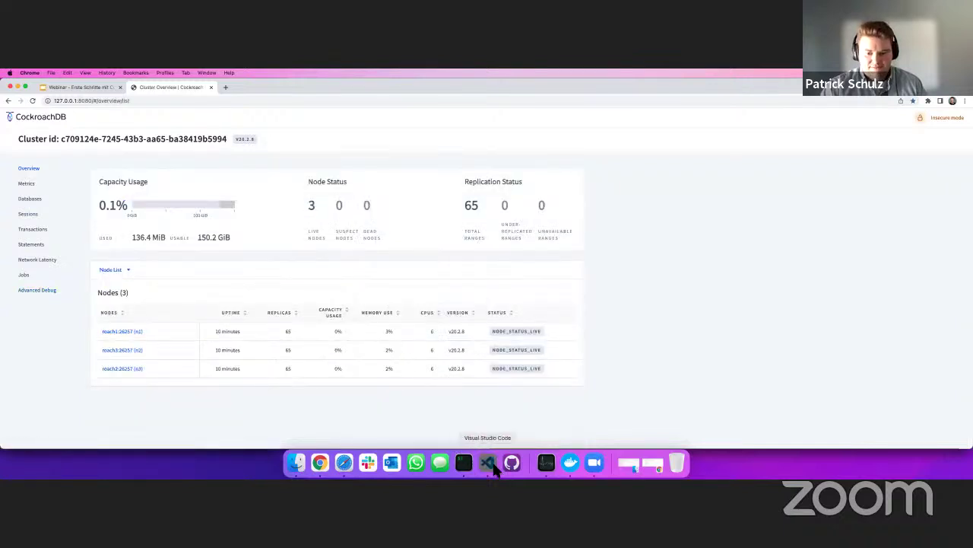
{"action": "left_click", "coordinate": [48, 230]}
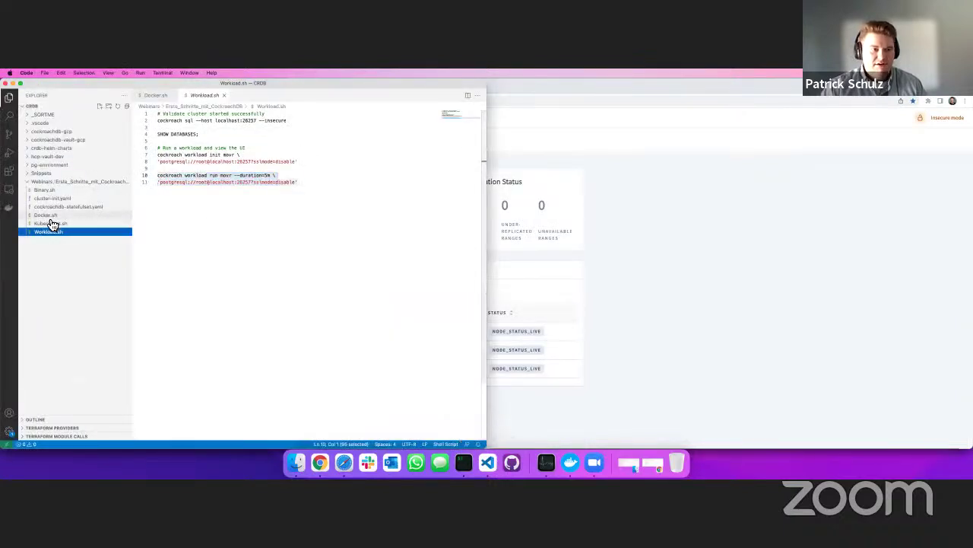
{"action": "left_click", "coordinate": [45, 214]}
{"action": "scroll", "coordinate": [298, 362], "scroll_direction": "down", "scroll_amount": 1}
{"action": "scroll", "coordinate": [298, 362], "scroll_direction": "down", "scroll_amount": 3}
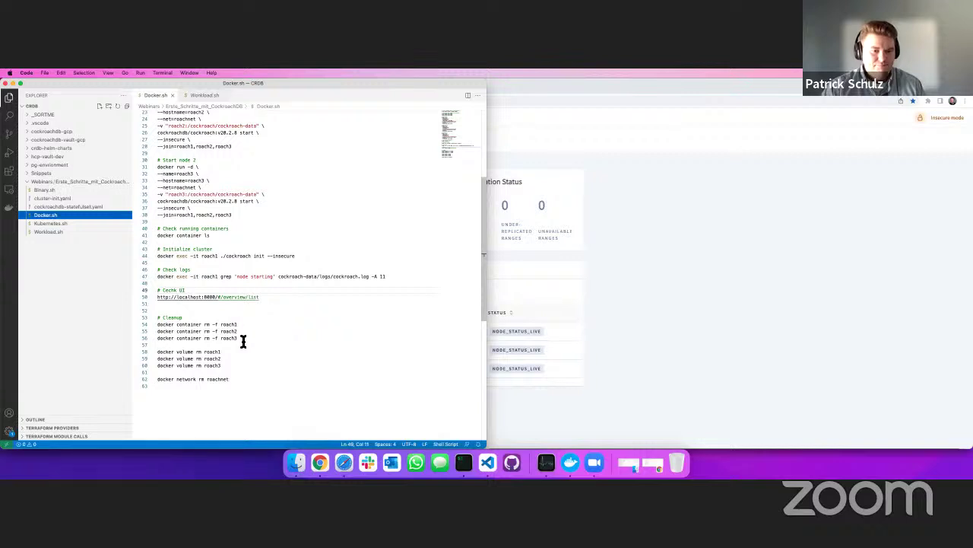
{"action": "left_click_drag", "start_coordinate": [242, 339], "coordinate": [156, 327]}
{"action": "key", "text": "super+c"}
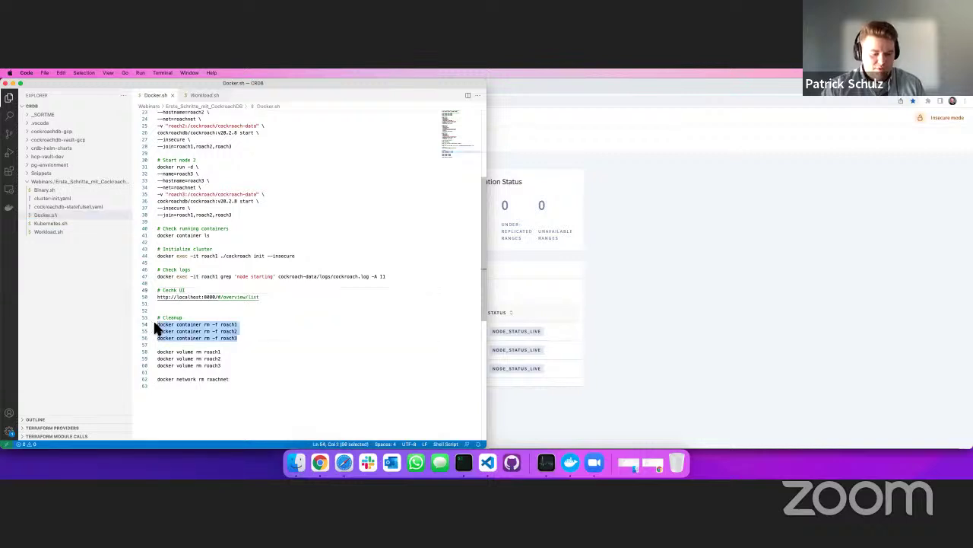
{"action": "left_click", "coordinate": [465, 466]}
{"action": "key", "text": "super+v"}
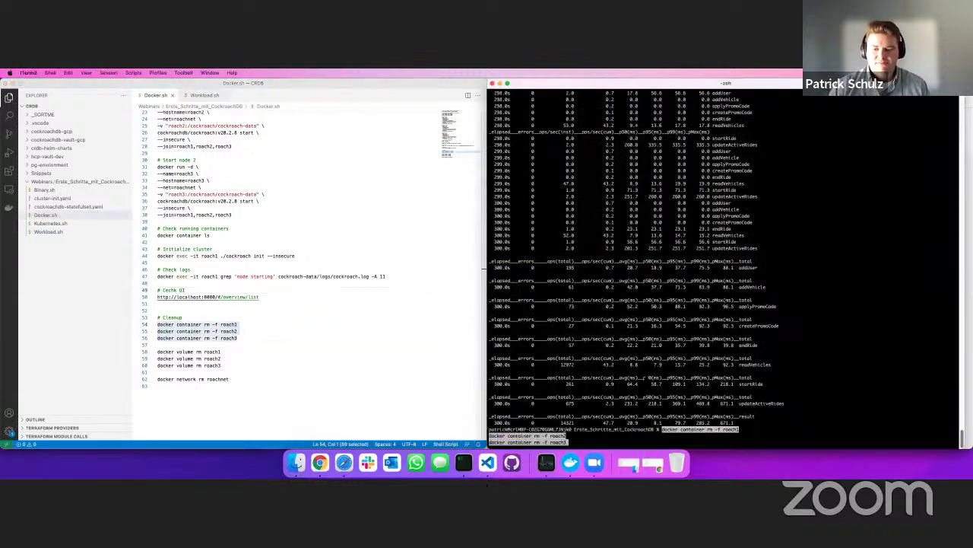
{"action": "key", "text": "Return"}
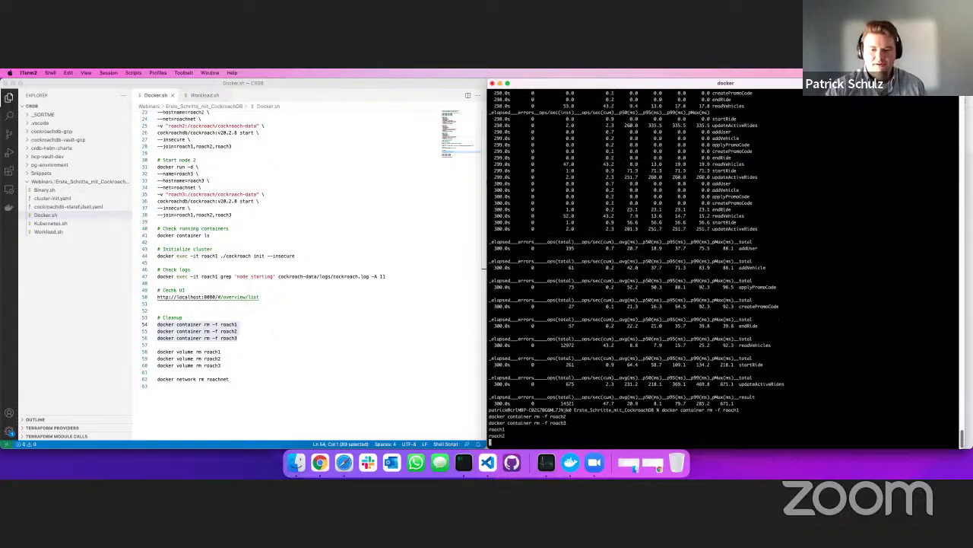
Step: Remove the Docker volumes roach1, roach2 and roach3 by running the docker volume rm commands from Docker.sh in iTerm
{"action": "left_click_drag", "start_coordinate": [225, 366], "coordinate": [158, 351]}
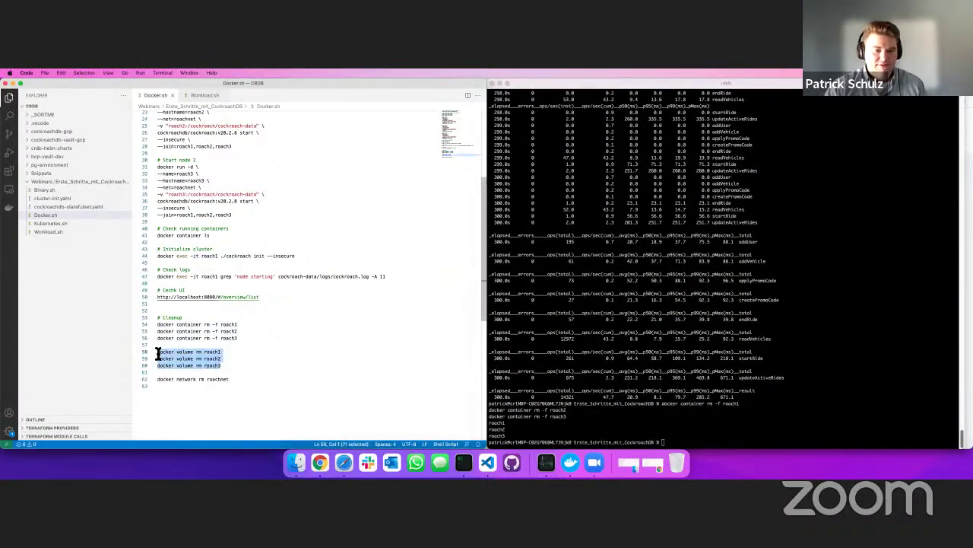
{"action": "key", "text": "super+c"}
{"action": "key", "text": "super+Tab"}
{"action": "key", "text": "super+v"}
{"action": "key", "text": "Return"}
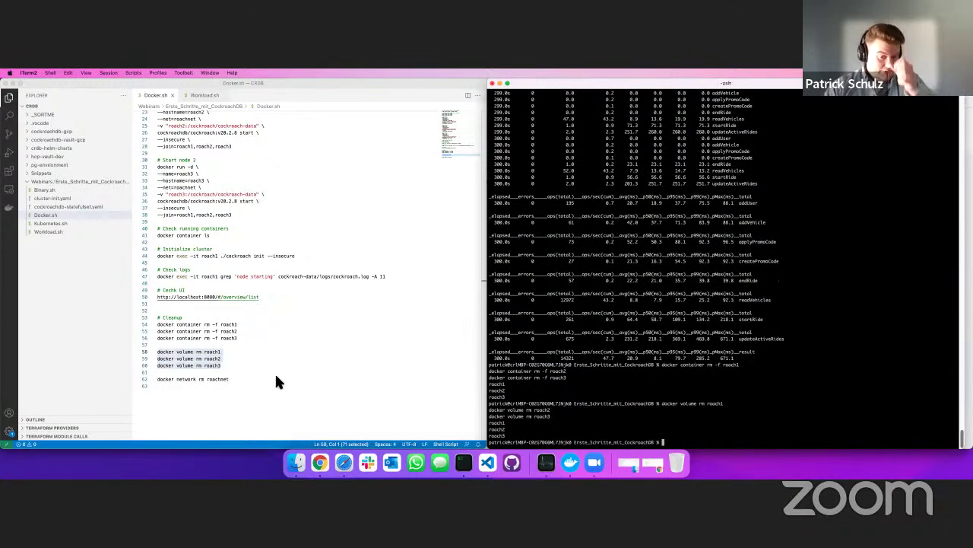
Step: Run docker network rm roachnet from Docker.sh in iTerm, and reload the cluster console in Chrome to check the teardown
{"action": "left_click_drag", "start_coordinate": [231, 381], "coordinate": [132, 381]}
{"action": "key", "text": "super+c"}
{"action": "key", "text": "super+Tab"}
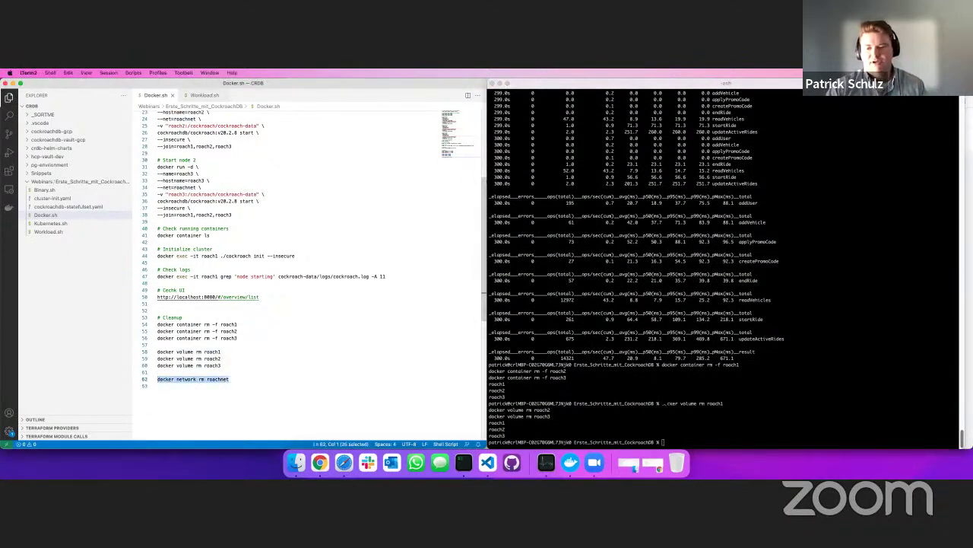
{"action": "key", "text": "super+v"}
{"action": "key", "text": "Return"}
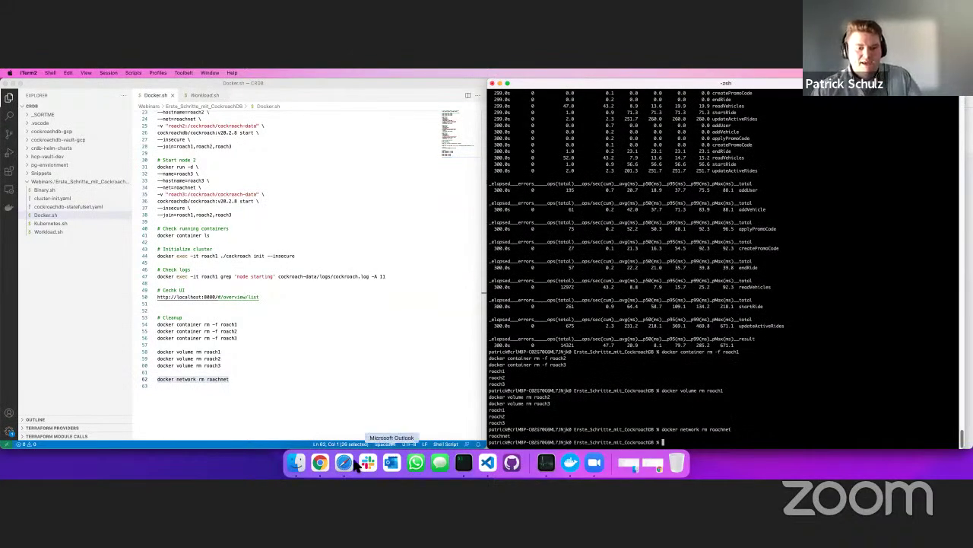
{"action": "left_click", "coordinate": [320, 462]}
{"action": "left_click", "coordinate": [34, 100]}
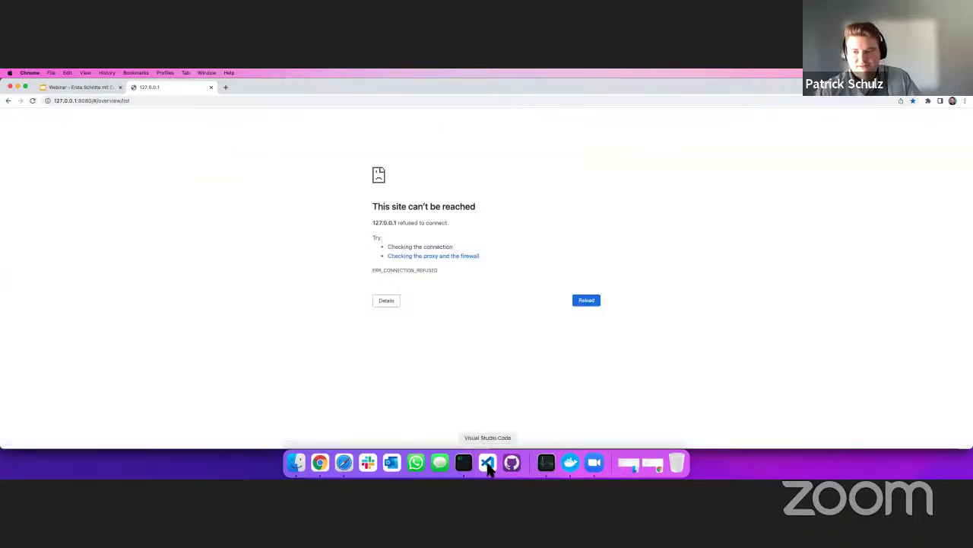
Step: Open Kubernetes.sh in Visual Studio Code, clear the iTerm terminal and run the script's minikube start command there
{"action": "left_click", "coordinate": [487, 463]}
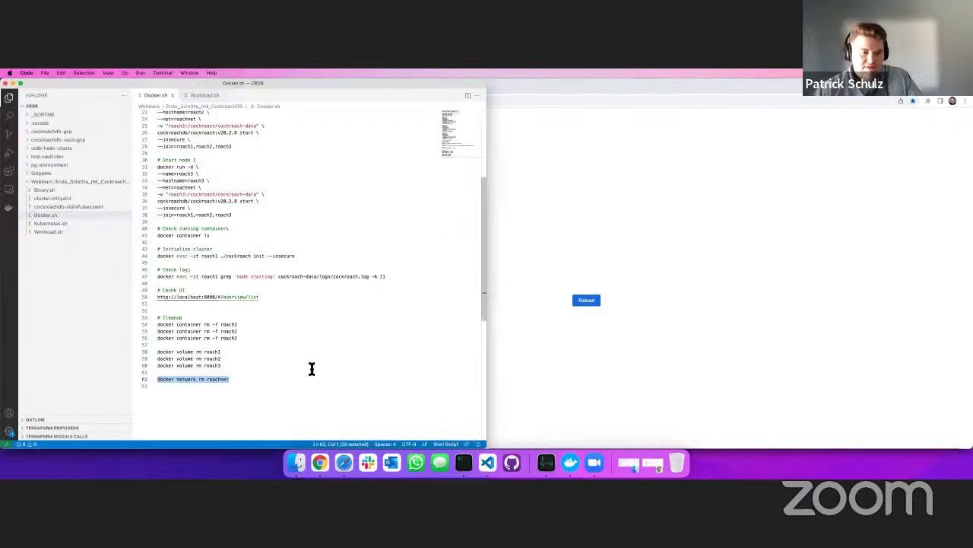
{"action": "left_click", "coordinate": [68, 223]}
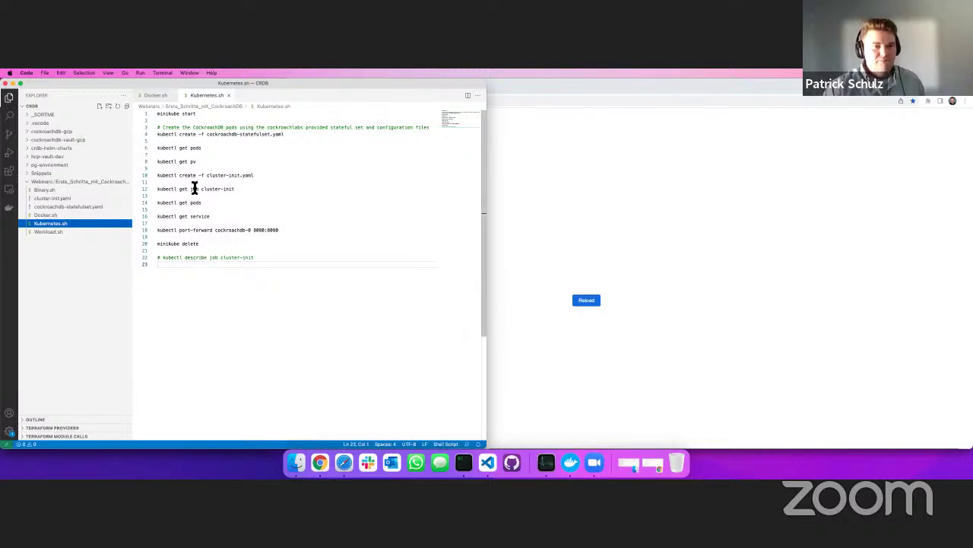
{"action": "left_click_drag", "start_coordinate": [197, 113], "coordinate": [146, 111]}
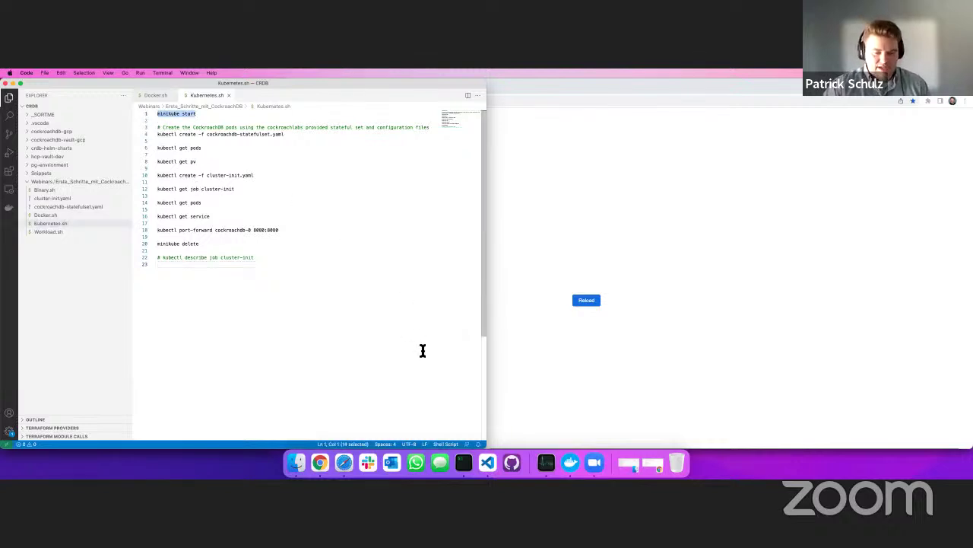
{"action": "left_click", "coordinate": [463, 463]}
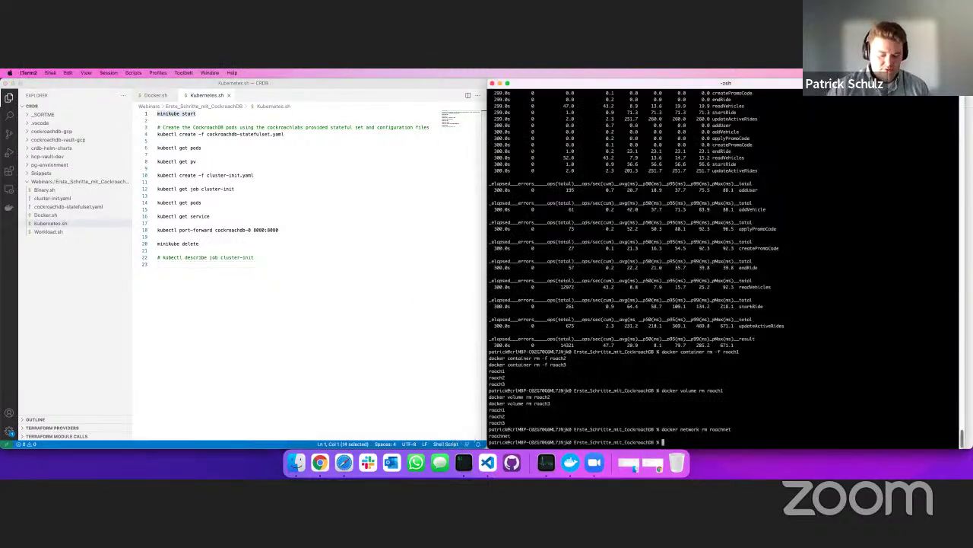
{"action": "type", "text": "clear"}
{"action": "key", "text": "Return"}
{"action": "key", "text": "super+v"}
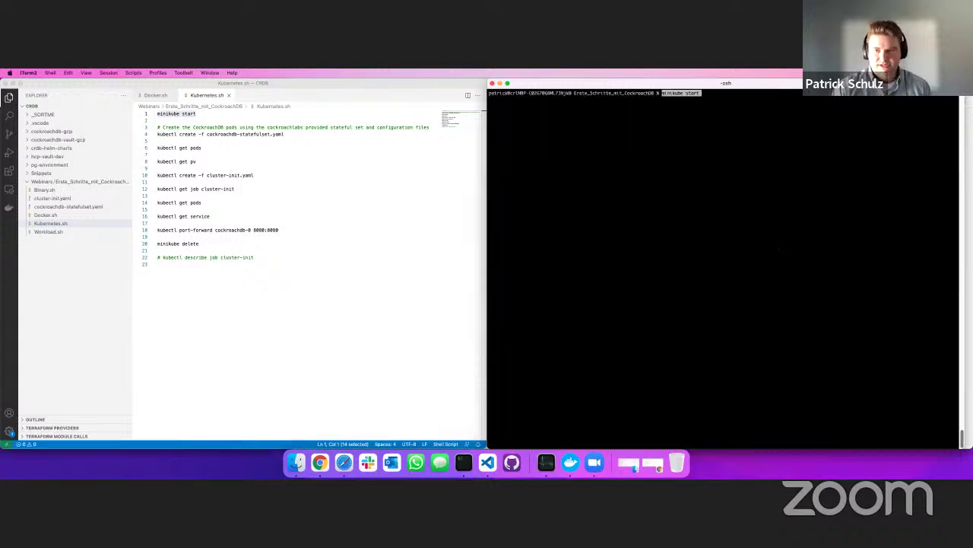
{"action": "key", "text": "Return"}
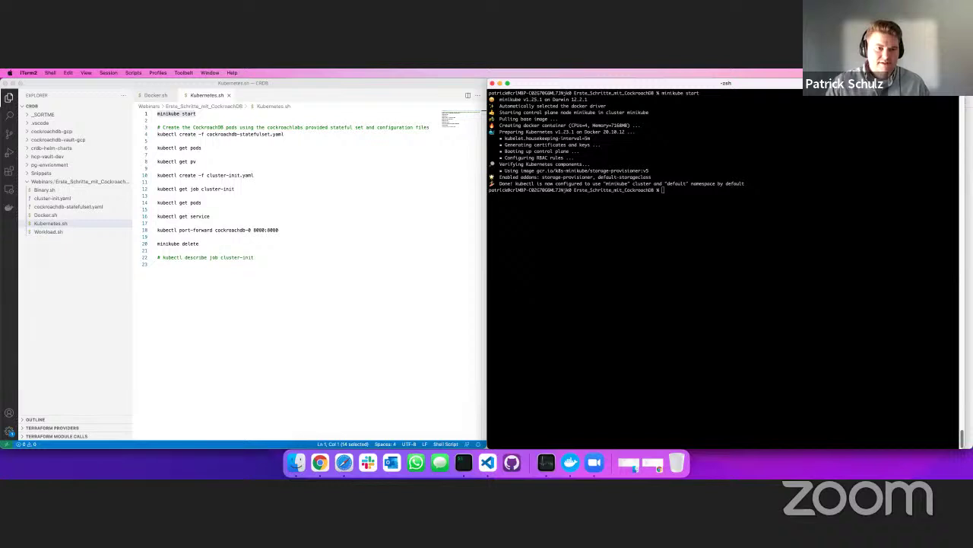
Step: Examine the kubectl create command in Kubernetes.sh that uses cluster-init.yaml
{"action": "left_click", "coordinate": [289, 178]}
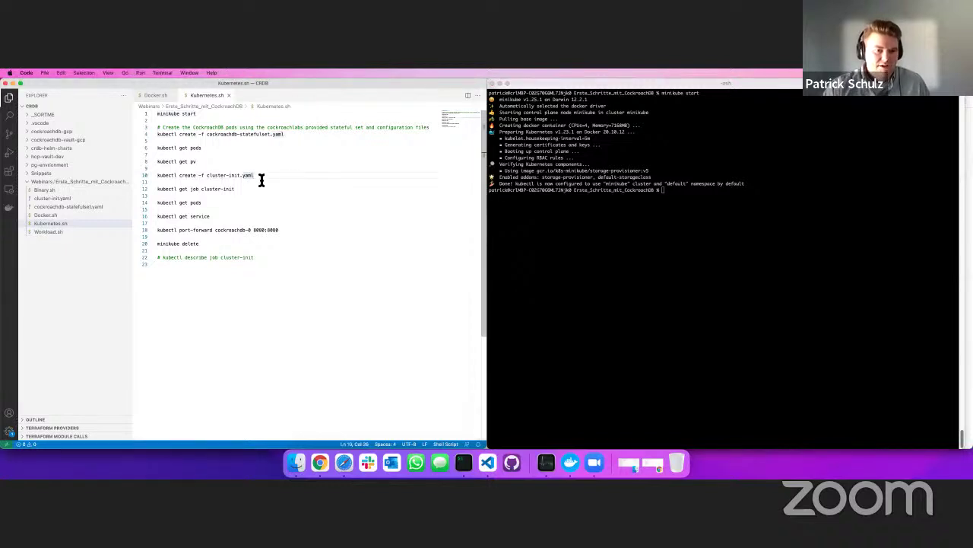
{"action": "double_click", "coordinate": [219, 176]}
{"action": "left_click_drag", "start_coordinate": [254, 175], "coordinate": [207, 176]}
{"action": "left_click", "coordinate": [269, 181]}
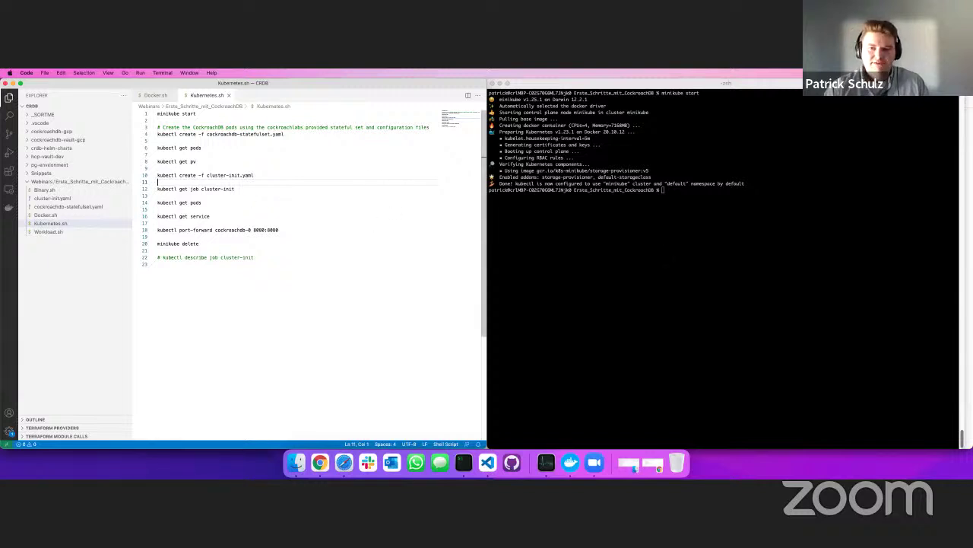
Step: Clear the iTerm terminal and run kubectl create -f cockroachdb-statefulset.yaml from Kubernetes.sh there
{"action": "key", "text": "super+Tab"}
{"action": "type", "text": "clear"}
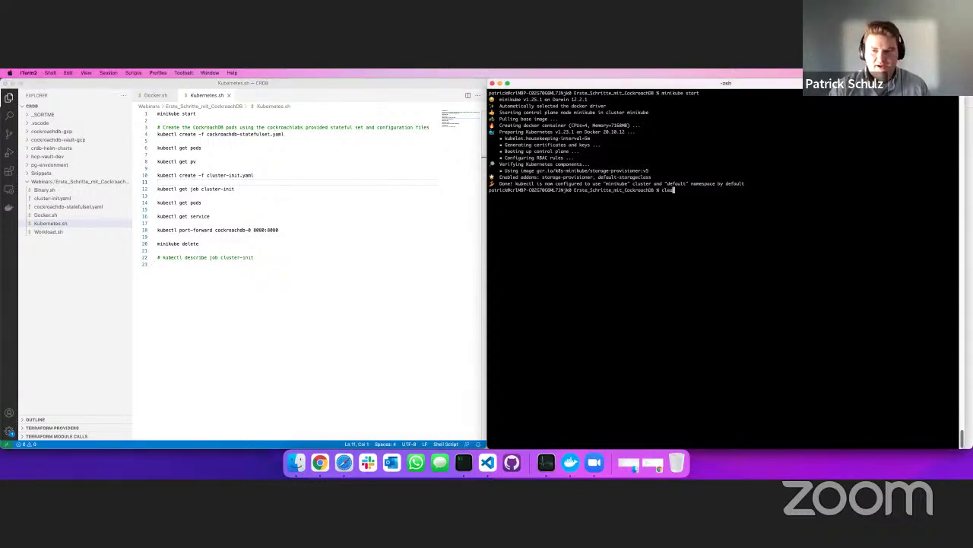
{"action": "key", "text": "Return"}
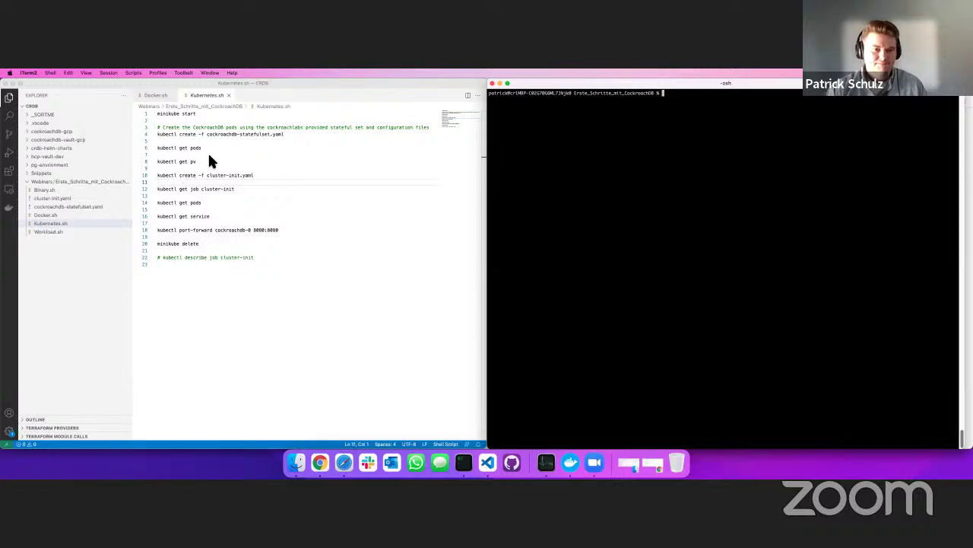
{"action": "key", "text": "super+Tab"}
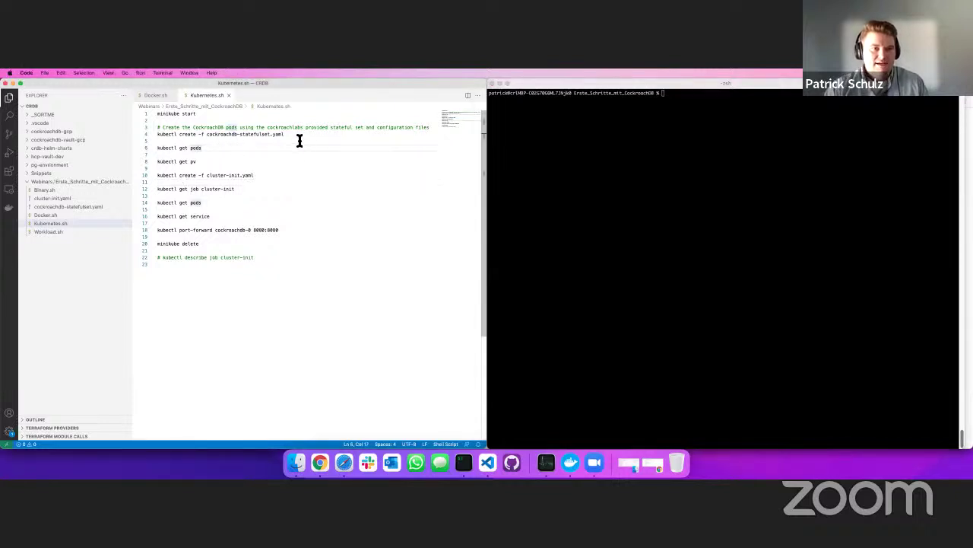
{"action": "left_click_drag", "start_coordinate": [286, 135], "coordinate": [156, 134]}
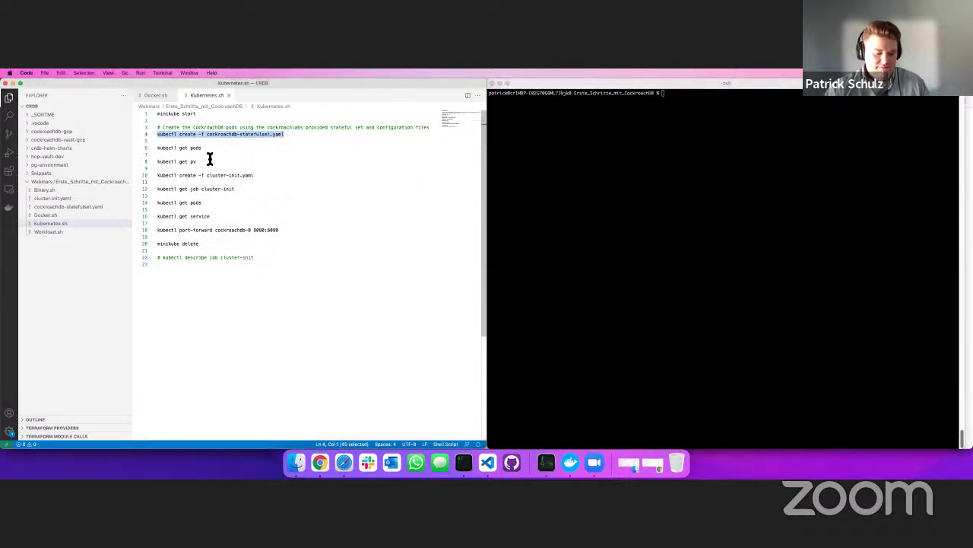
{"action": "key", "text": "super+c"}
{"action": "key", "text": "super+Tab"}
{"action": "key", "text": "super+v"}
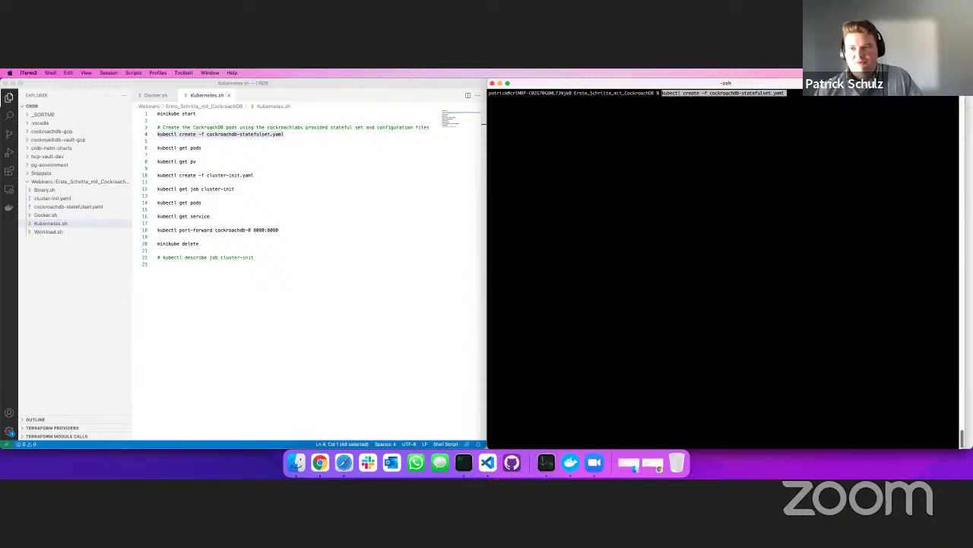
{"action": "key", "text": "Return"}
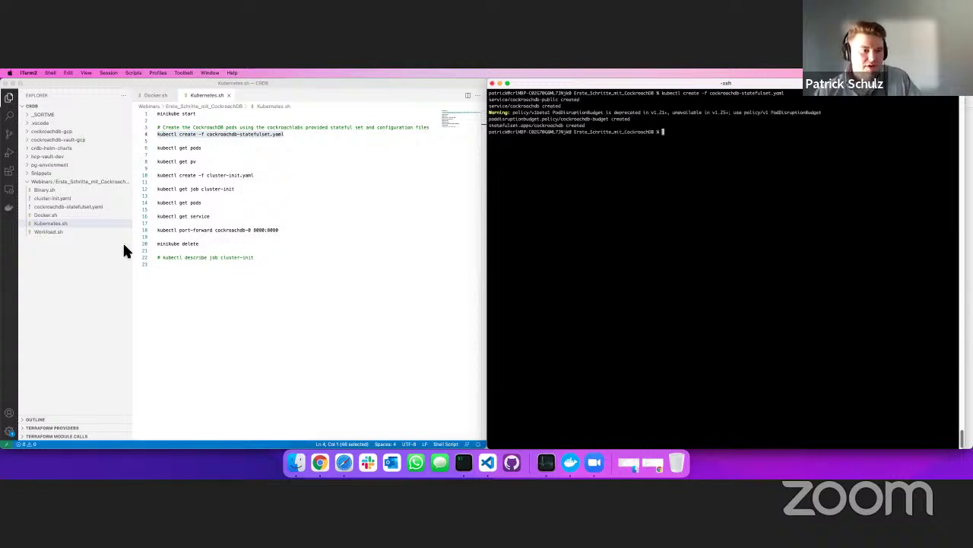
Step: Examine cluster-init.yaml briefly and the service, disruption budget and StatefulSet definitions in cockroachdb-statefulset.yaml in Visual Studio Code
{"action": "left_click", "coordinate": [69, 198]}
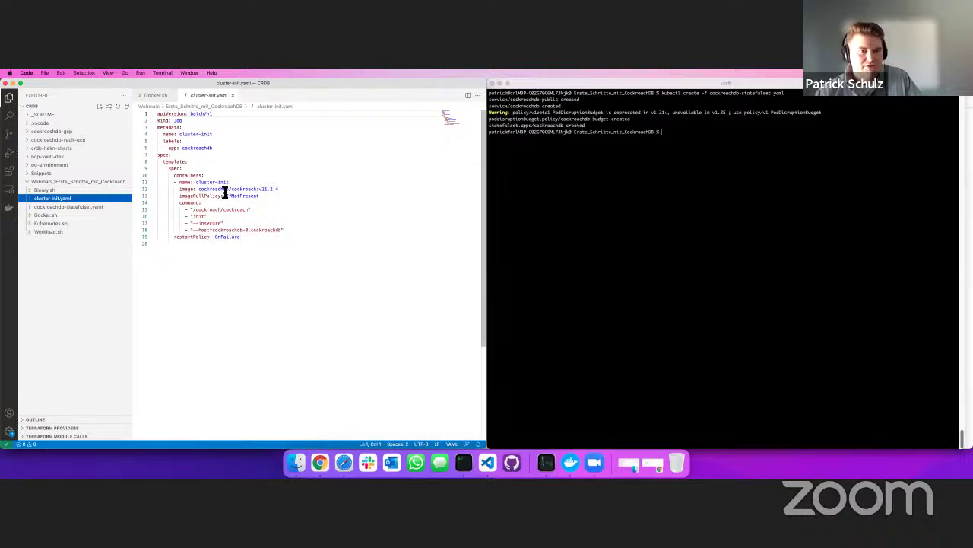
{"action": "left_click", "coordinate": [91, 207]}
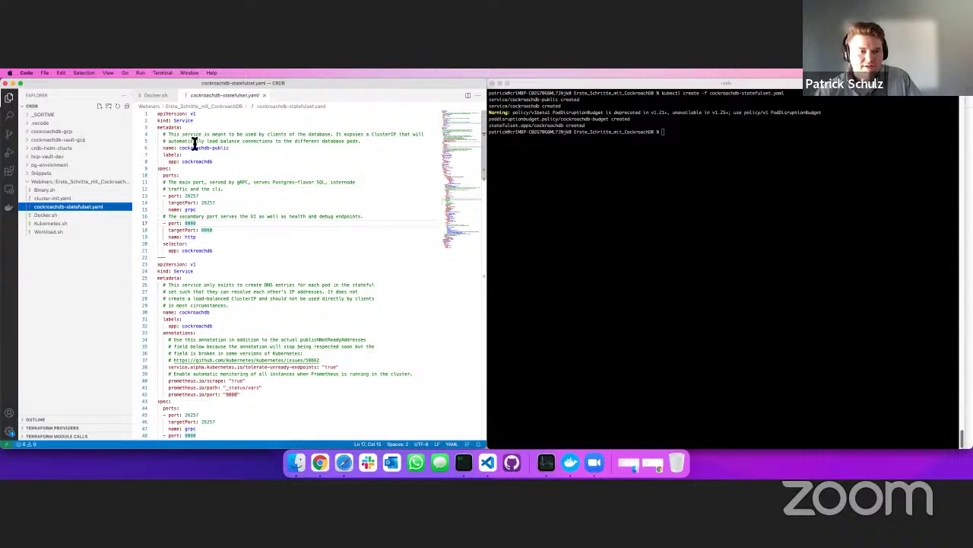
{"action": "scroll", "coordinate": [223, 299], "scroll_direction": "down", "scroll_amount": 3}
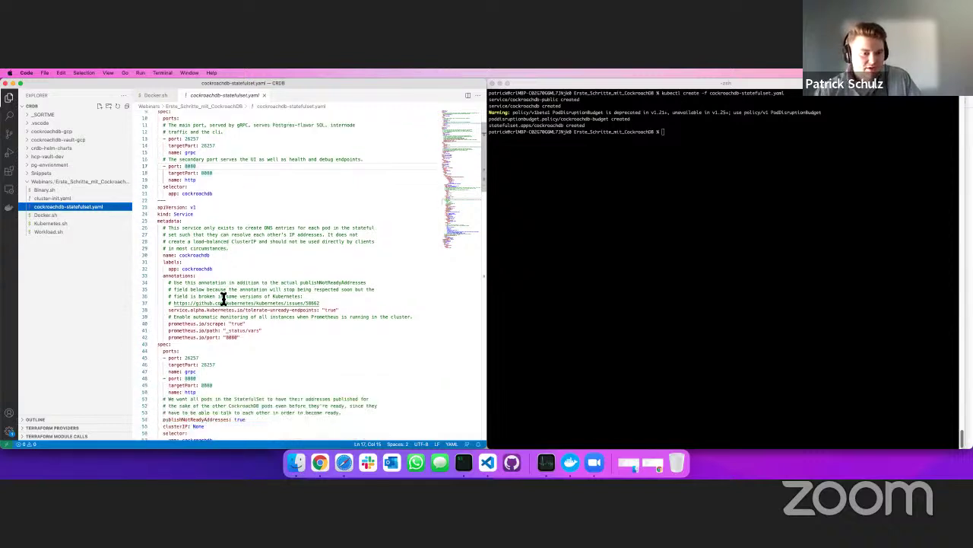
{"action": "scroll", "coordinate": [223, 299], "scroll_direction": "down", "scroll_amount": 2}
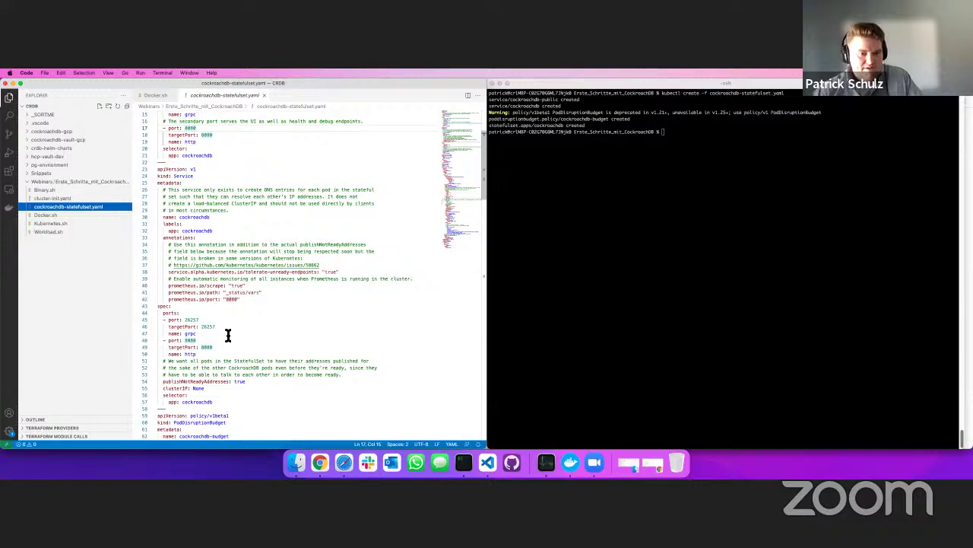
{"action": "scroll", "coordinate": [228, 334], "scroll_direction": "down", "scroll_amount": 4}
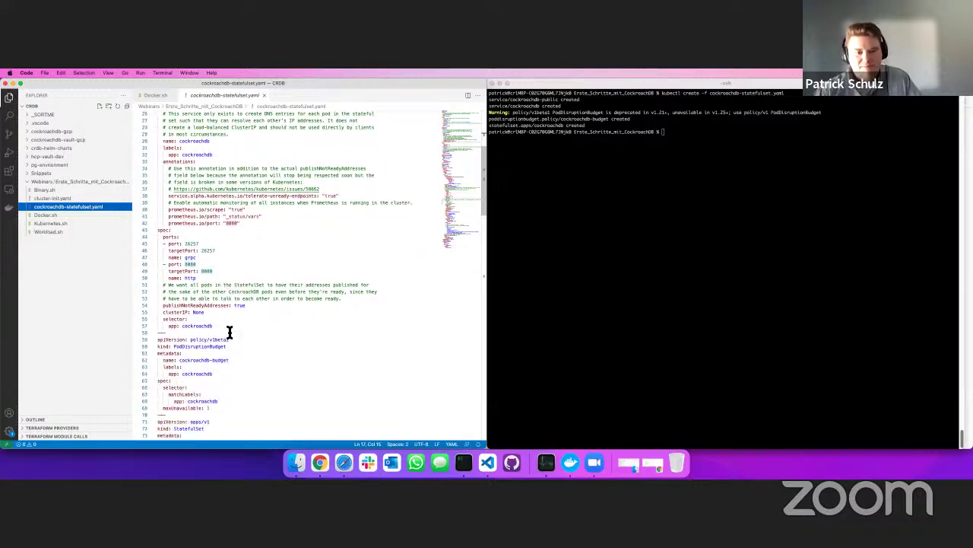
{"action": "scroll", "coordinate": [229, 333], "scroll_direction": "down", "scroll_amount": 6}
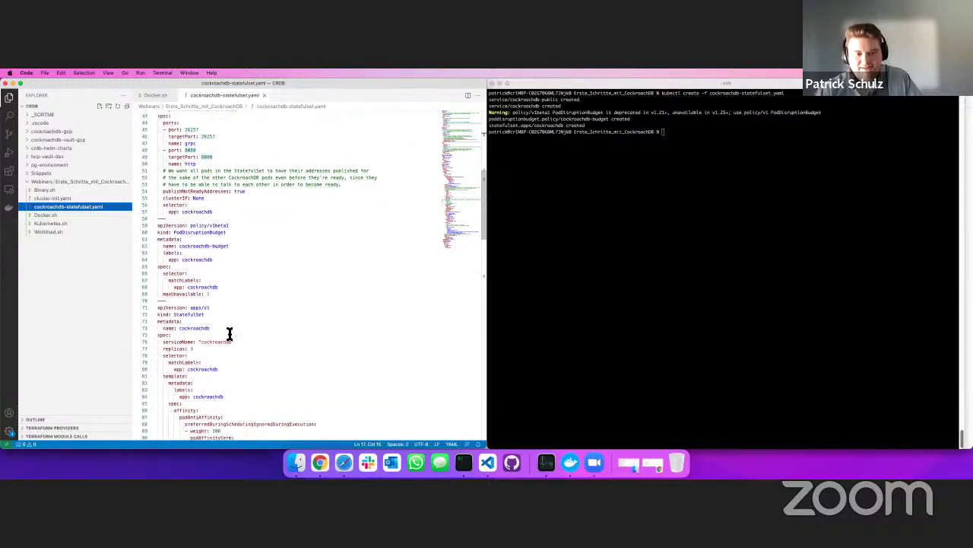
{"action": "scroll", "coordinate": [229, 334], "scroll_direction": "down", "scroll_amount": 6}
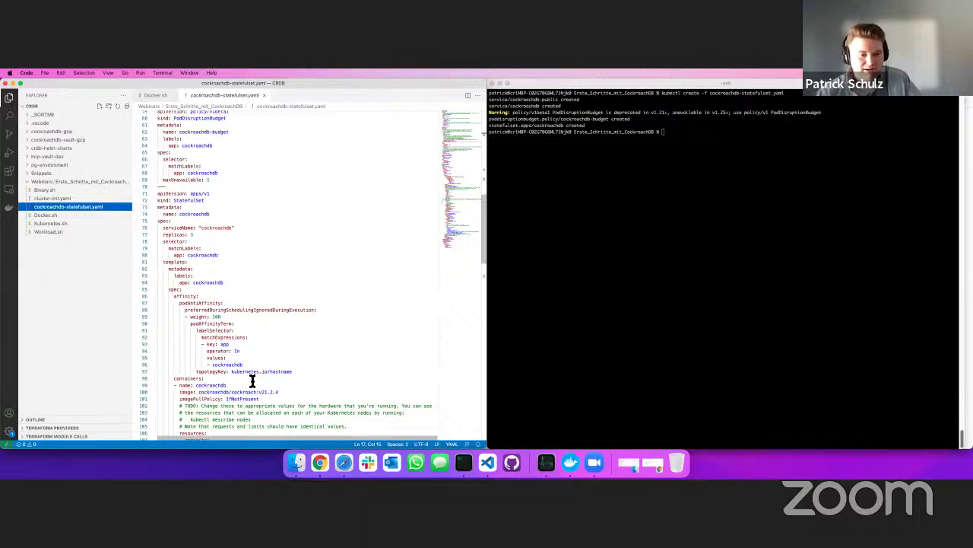
{"action": "scroll", "coordinate": [258, 314], "scroll_direction": "up", "scroll_amount": 3}
{"action": "scroll", "coordinate": [258, 314], "scroll_direction": "up", "scroll_amount": 15}
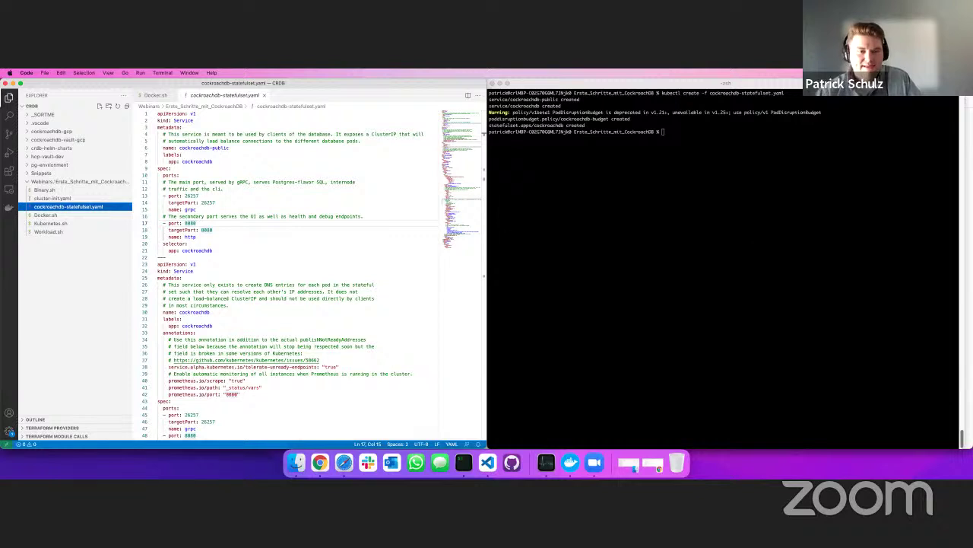
Step: Reopen Kubernetes.sh and run its kubectl get pods command in iTerm to list the CockroachDB pods
{"action": "left_click", "coordinate": [54, 231]}
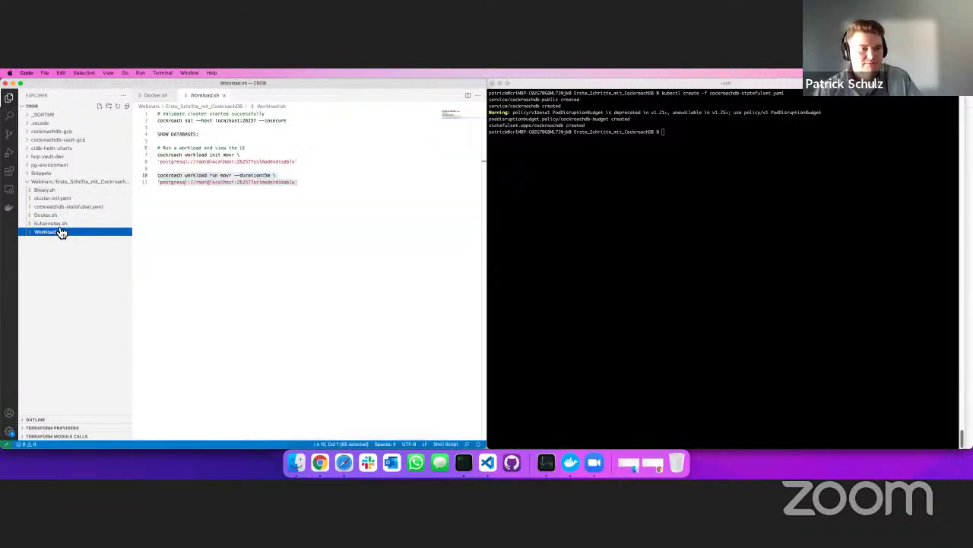
{"action": "left_click", "coordinate": [55, 224]}
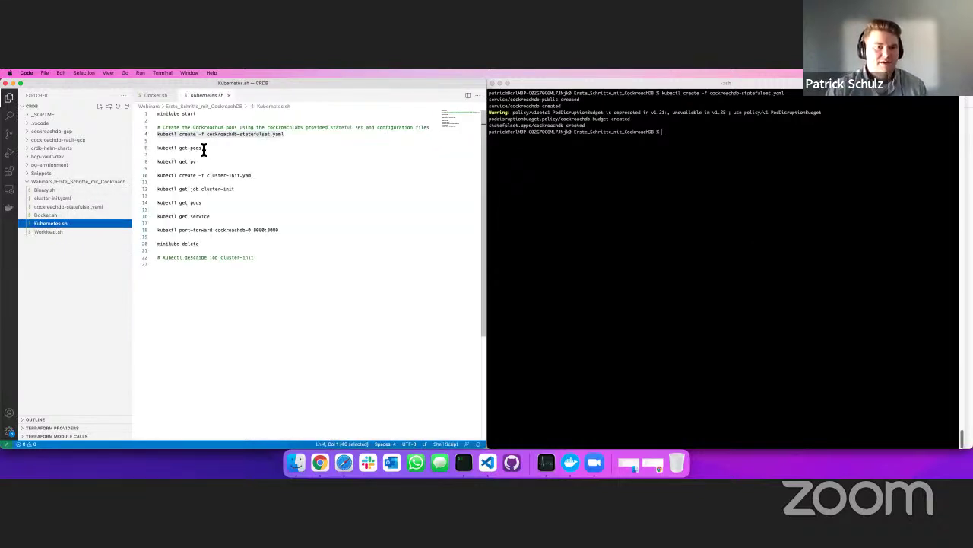
{"action": "left_click_drag", "start_coordinate": [204, 147], "coordinate": [155, 148]}
{"action": "key", "text": "super+c"}
{"action": "key", "text": "super+Tab"}
{"action": "key", "text": "super+v"}
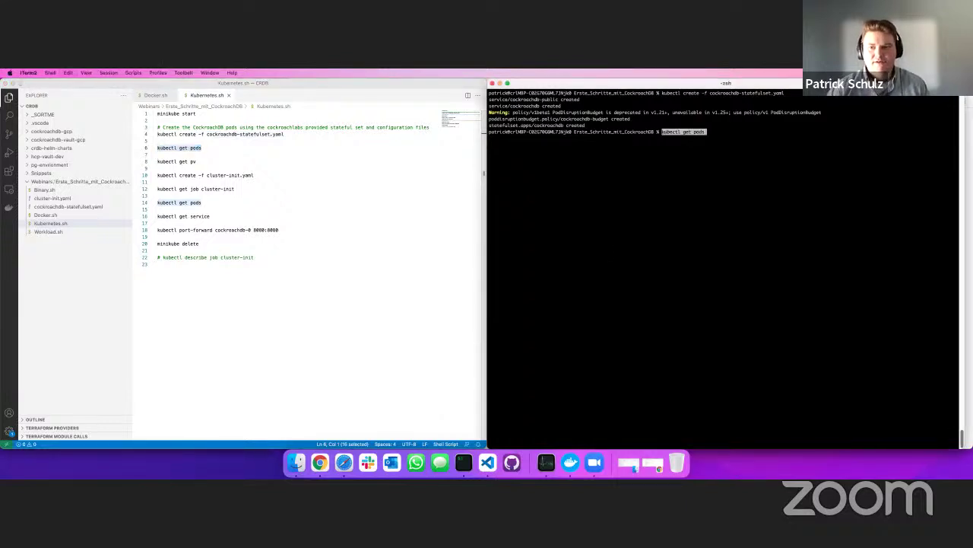
{"action": "key", "text": "Return"}
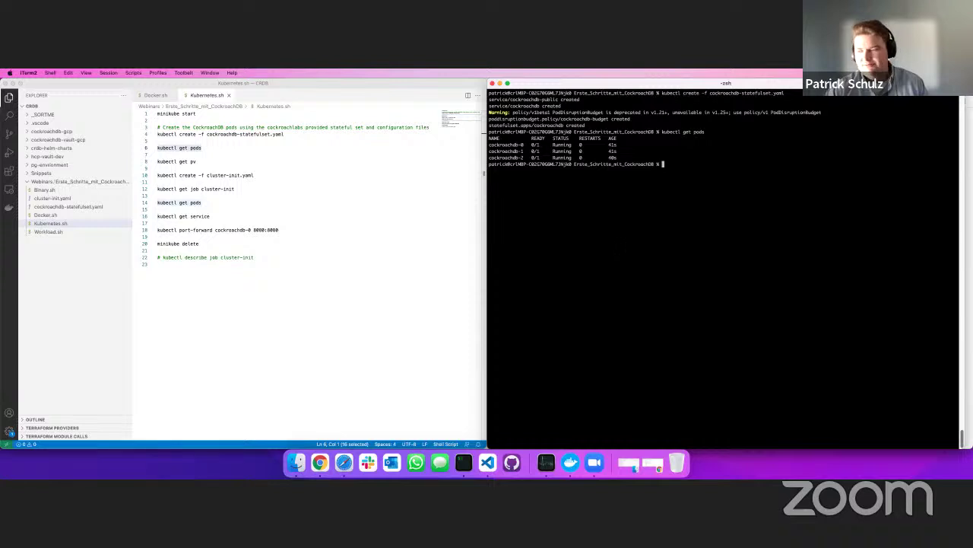
Step: Run kubectl get pv from Kubernetes.sh in iTerm to list the persistent volumes
{"action": "left_click_drag", "start_coordinate": [228, 161], "coordinate": [159, 163]}
{"action": "key", "text": "super+c"}
{"action": "key", "text": "super+Tab"}
{"action": "key", "text": "super+v"}
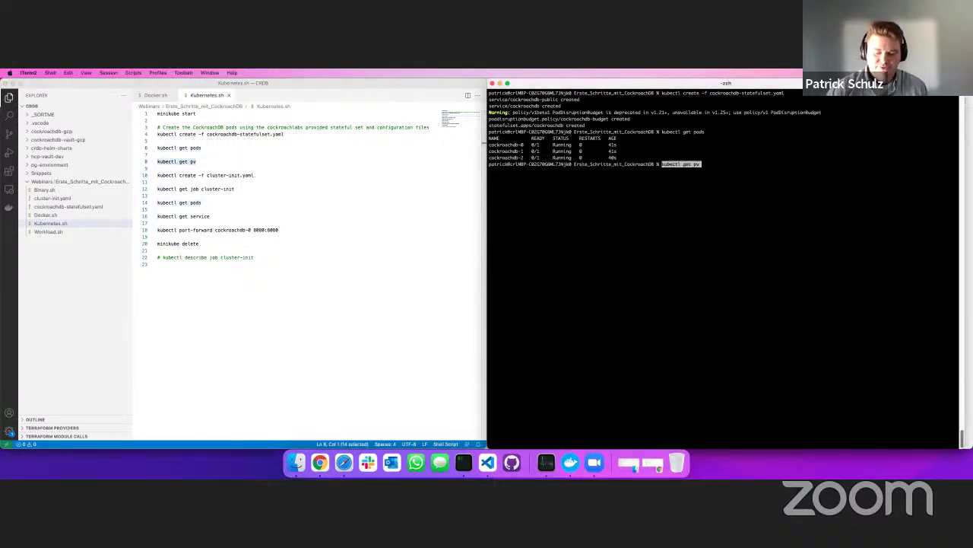
{"action": "key", "text": "Return"}
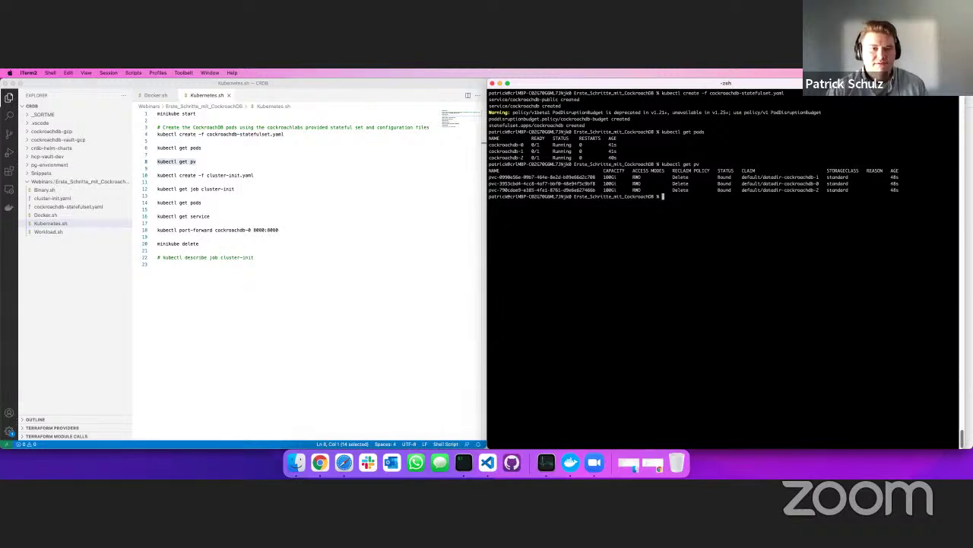
Step: Examine the Job kind, the --insecure flag and the host argument in cluster-init.yaml in Visual Studio Code
{"action": "left_click", "coordinate": [263, 177]}
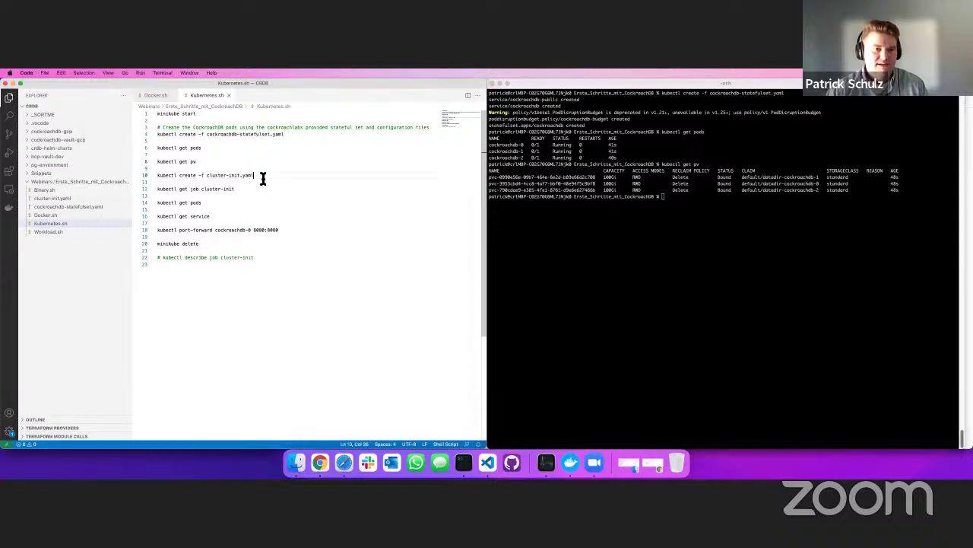
{"action": "left_click", "coordinate": [61, 199]}
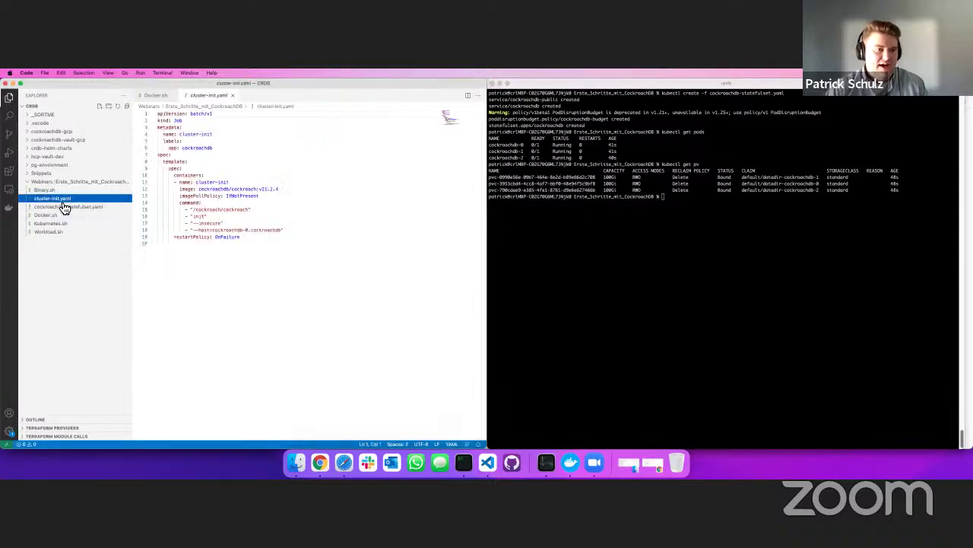
{"action": "double_click", "coordinate": [178, 120]}
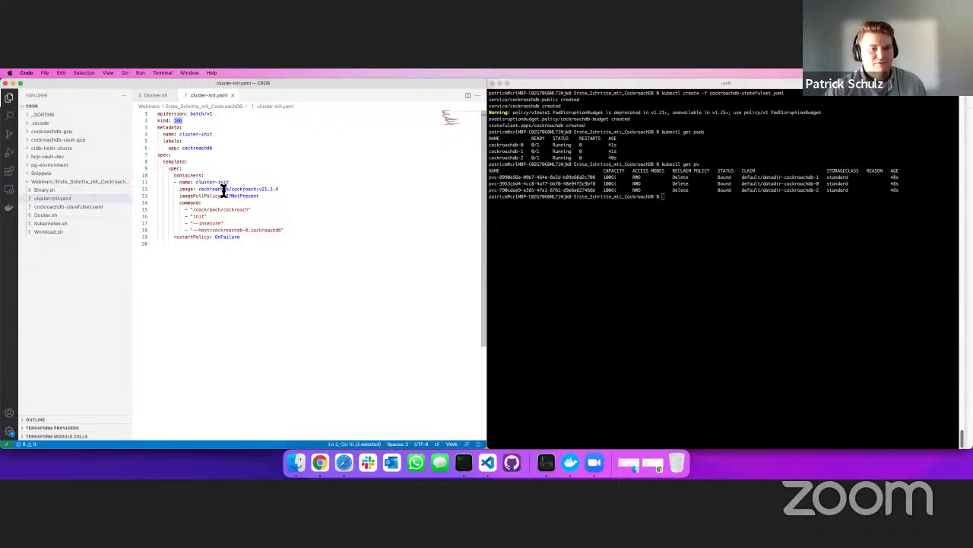
{"action": "double_click", "coordinate": [201, 223]}
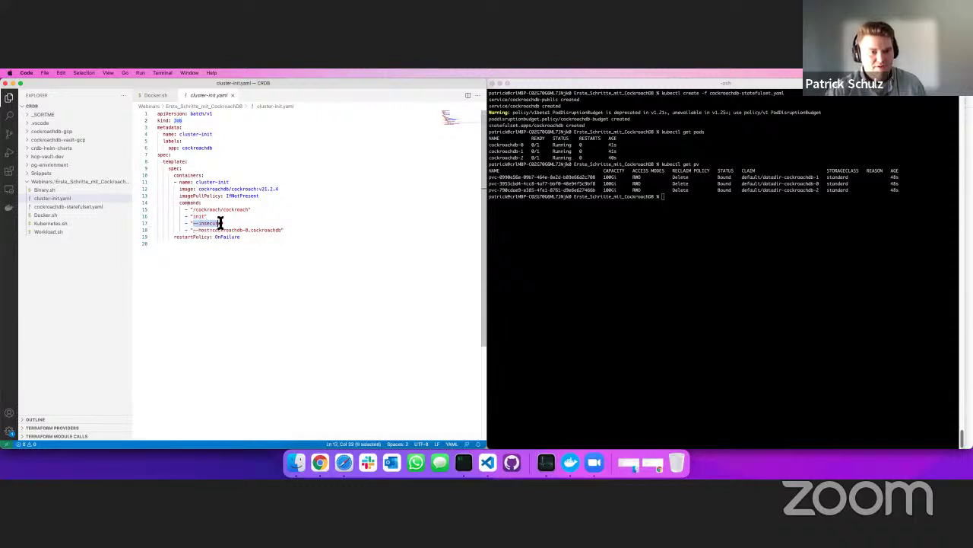
{"action": "double_click", "coordinate": [205, 230]}
{"action": "left_click", "coordinate": [254, 223]}
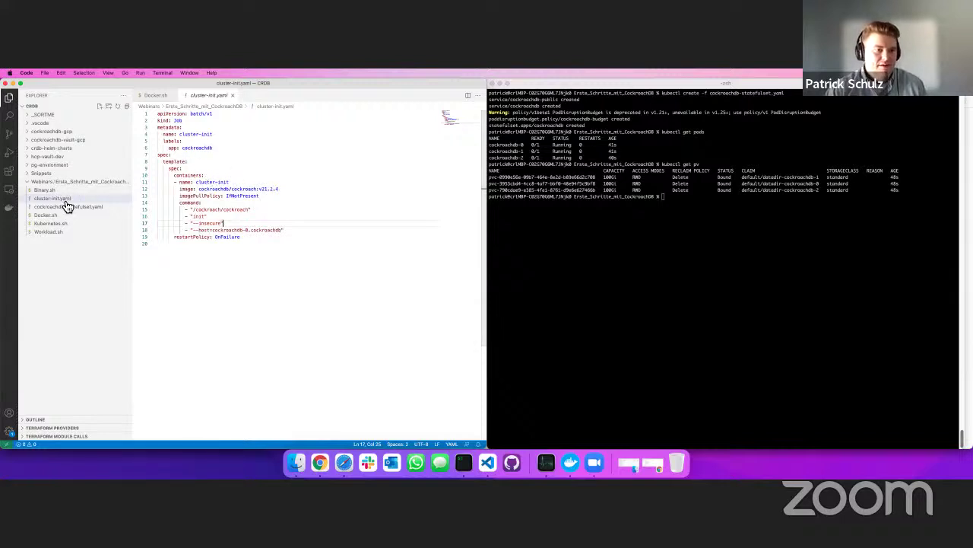
Step: Return to Kubernetes.sh and run its kubectl create -f cluster-init.yaml command in iTerm
{"action": "left_click", "coordinate": [75, 225]}
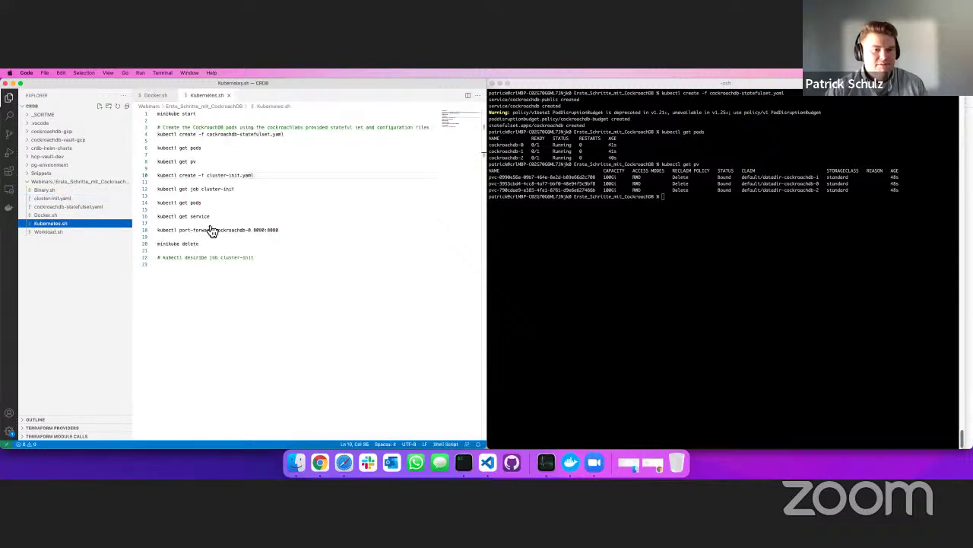
{"action": "left_click_drag", "start_coordinate": [254, 176], "coordinate": [159, 177]}
{"action": "key", "text": "super+c"}
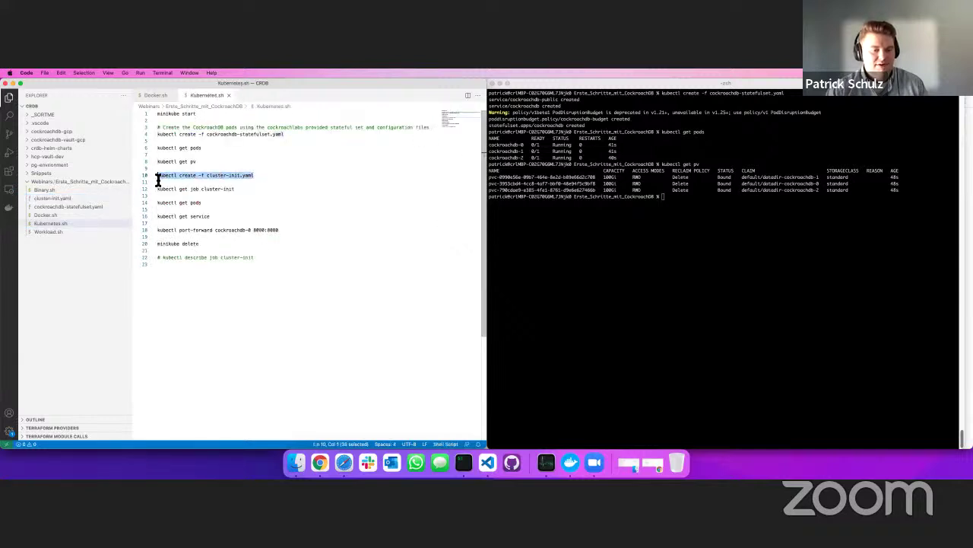
{"action": "key", "text": "super+Tab"}
{"action": "key", "text": "super+v"}
{"action": "key", "text": "Return"}
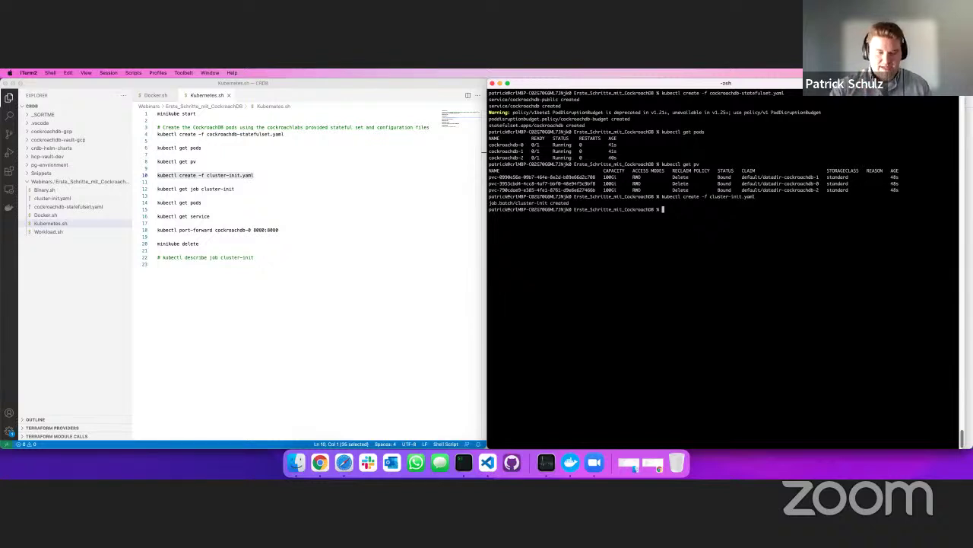
Step: Run kubectl get pods -w in iTerm and check the status of the cluster-init job pod and the CockroachDB pods
{"action": "left_click", "coordinate": [221, 200]}
{"action": "left_click_drag", "start_coordinate": [217, 202], "coordinate": [156, 203]}
{"action": "key", "text": "super+c"}
{"action": "key", "text": "super+Tab"}
{"action": "key", "text": "super+v"}
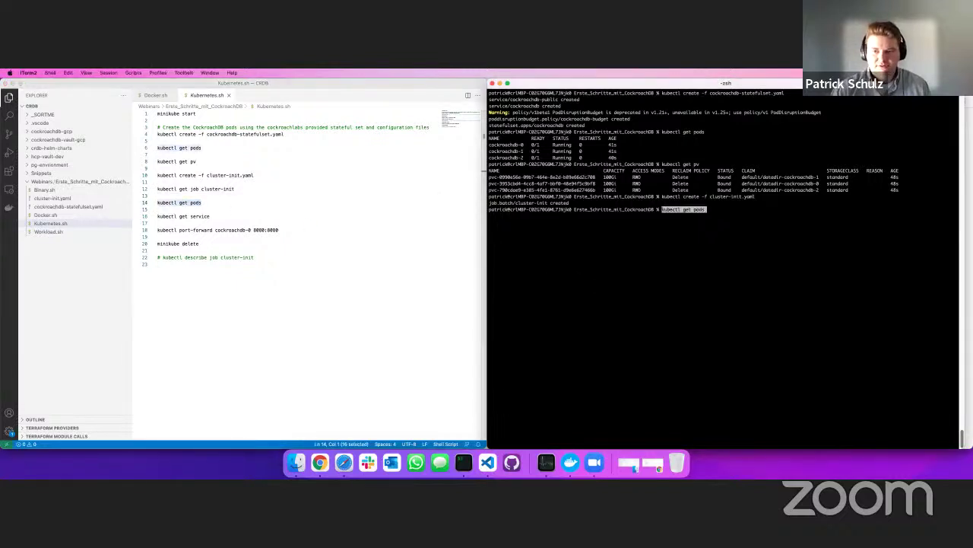
{"action": "type", "text": "-w"}
{"action": "key", "text": "Return"}
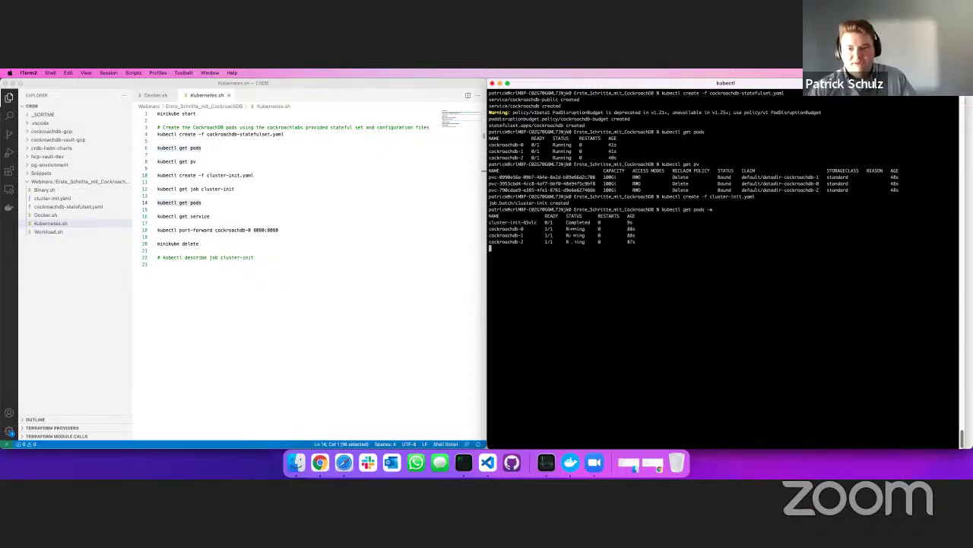
{"action": "double_click", "coordinate": [578, 223]}
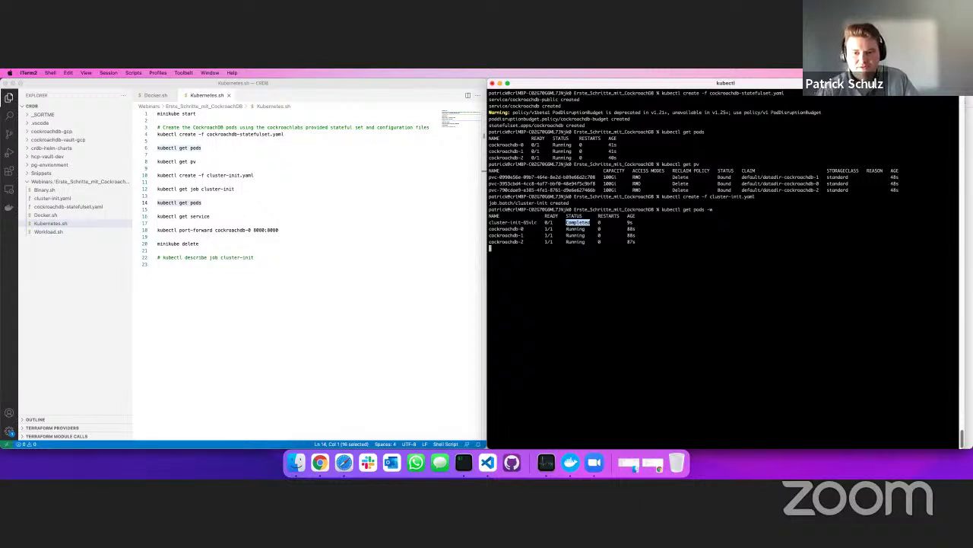
{"action": "left_click_drag", "start_coordinate": [541, 228], "coordinate": [592, 242]}
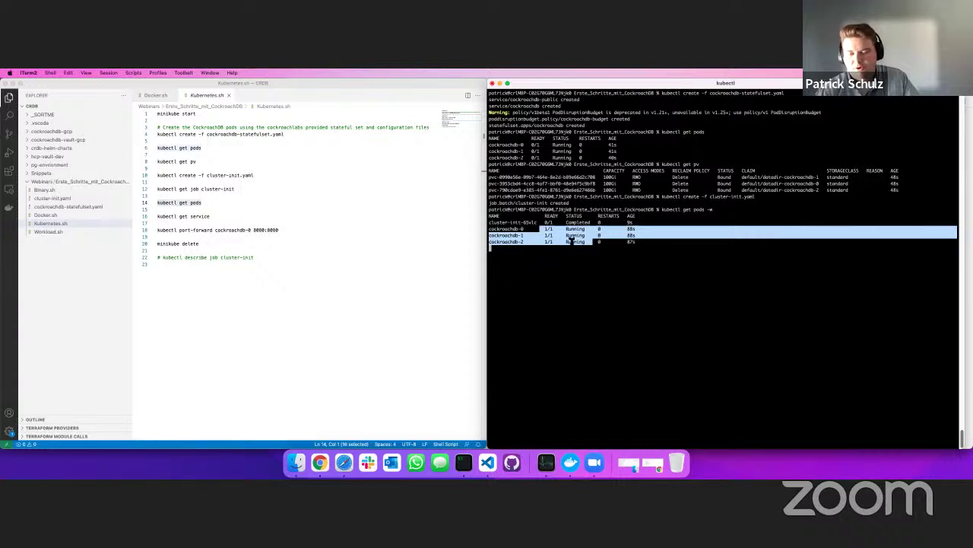
Step: Stop the pod watch in iTerm and run kubectl get service from Kubernetes.sh to list the services
{"action": "left_click", "coordinate": [265, 224]}
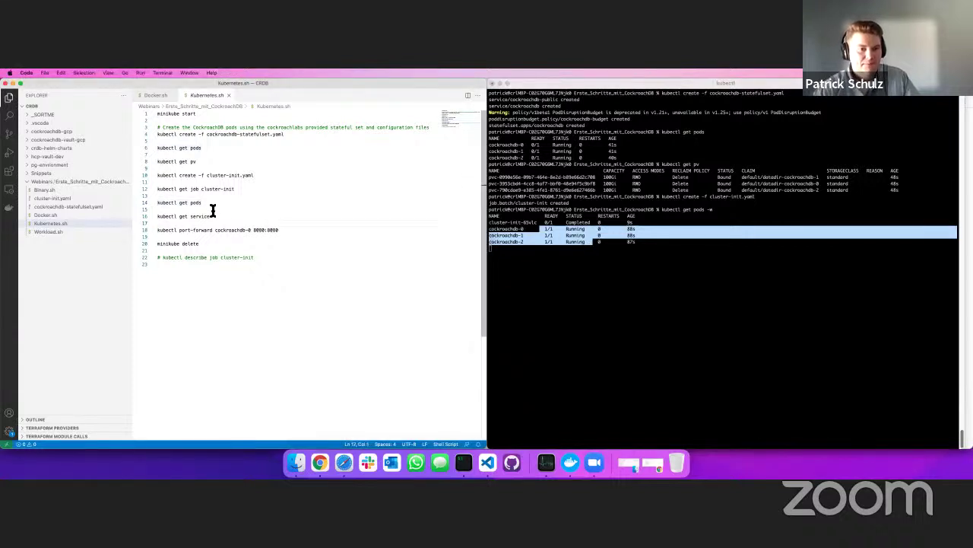
{"action": "left_click_drag", "start_coordinate": [210, 217], "coordinate": [158, 218]}
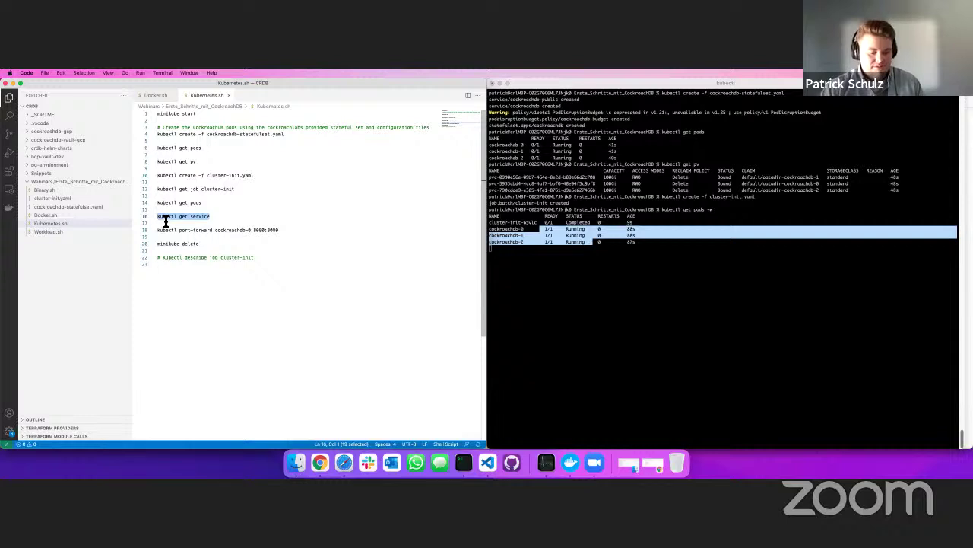
{"action": "key", "text": "super+c"}
{"action": "left_click", "coordinate": [493, 248]}
{"action": "key", "text": "ctrl+c"}
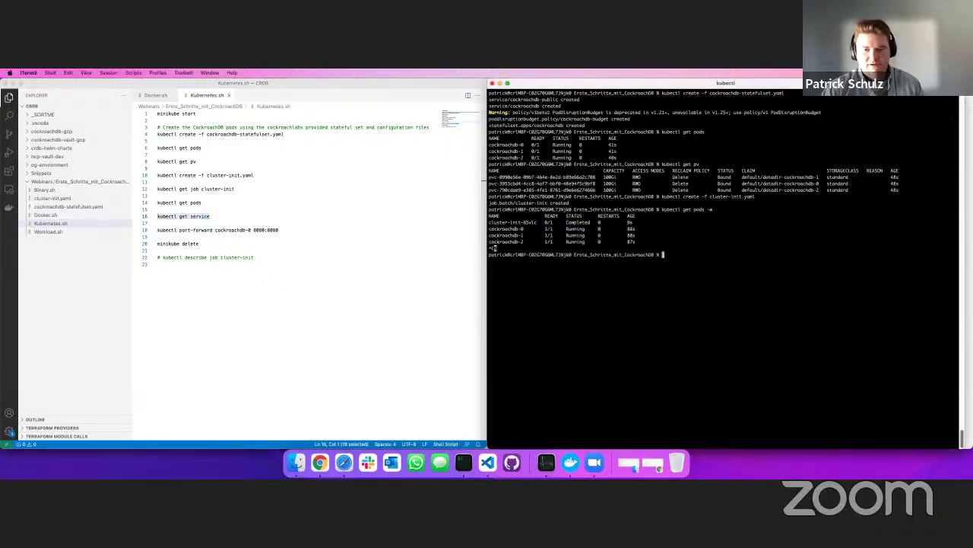
{"action": "key", "text": "super+v"}
{"action": "key", "text": "Return"}
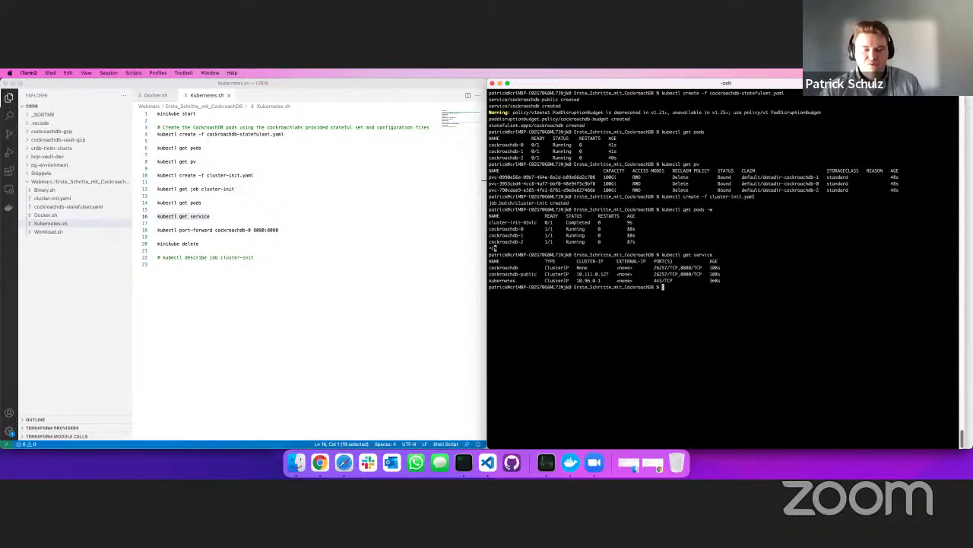
Step: Run kubectl port-forward cockroachdb-0 8080:8080 from Kubernetes.sh in iTerm to forward the first pod's port
{"action": "left_click", "coordinate": [292, 230]}
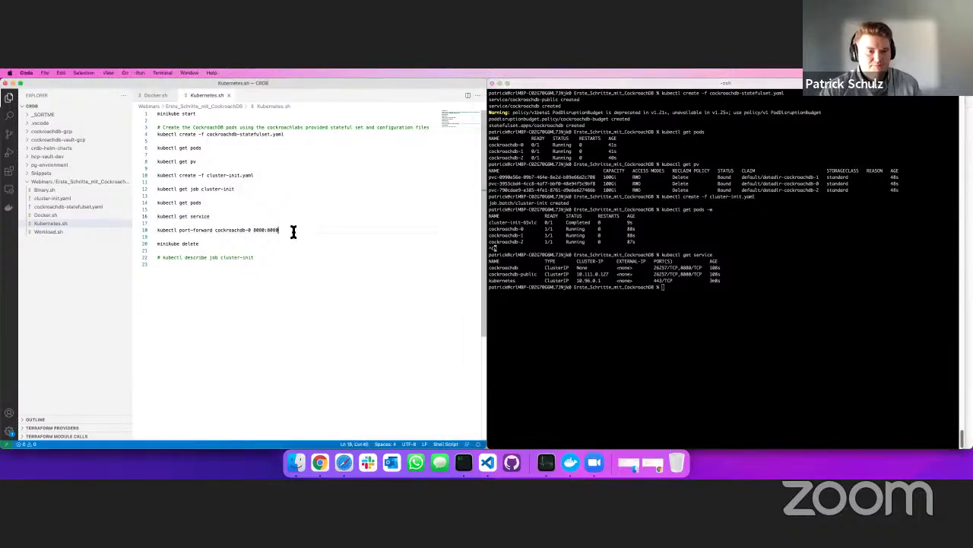
{"action": "left_click_drag", "start_coordinate": [287, 231], "coordinate": [160, 230]}
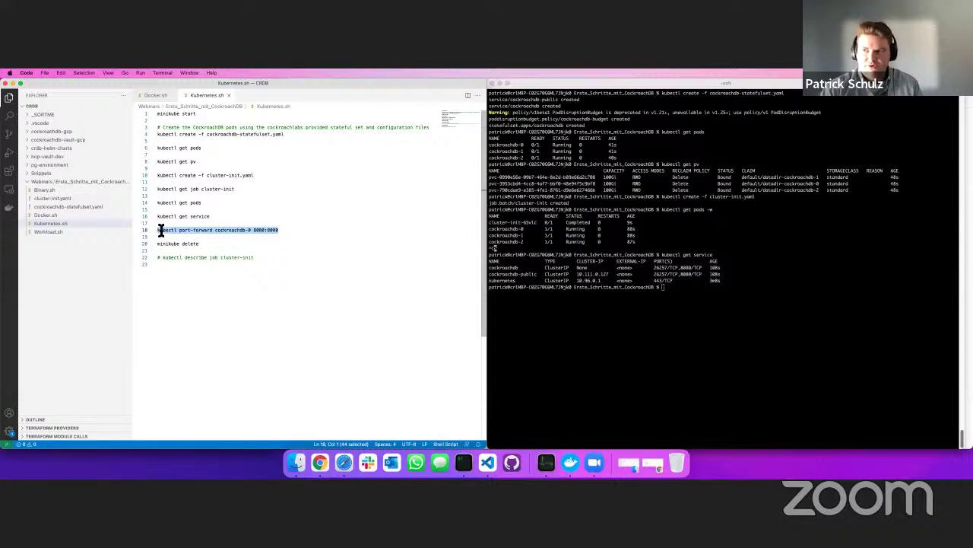
{"action": "key", "text": "super+c"}
{"action": "key", "text": "super+Tab"}
{"action": "key", "text": "super+v"}
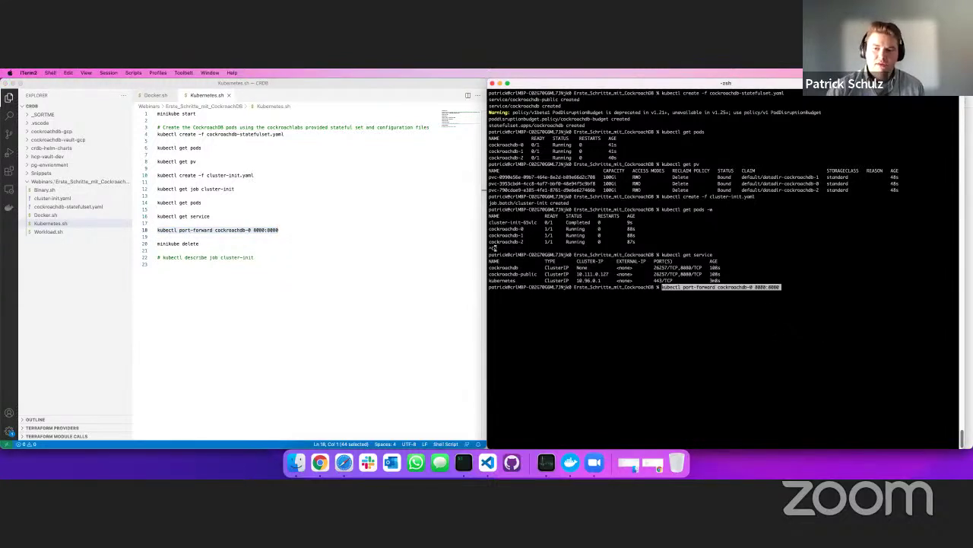
{"action": "key", "text": "Return"}
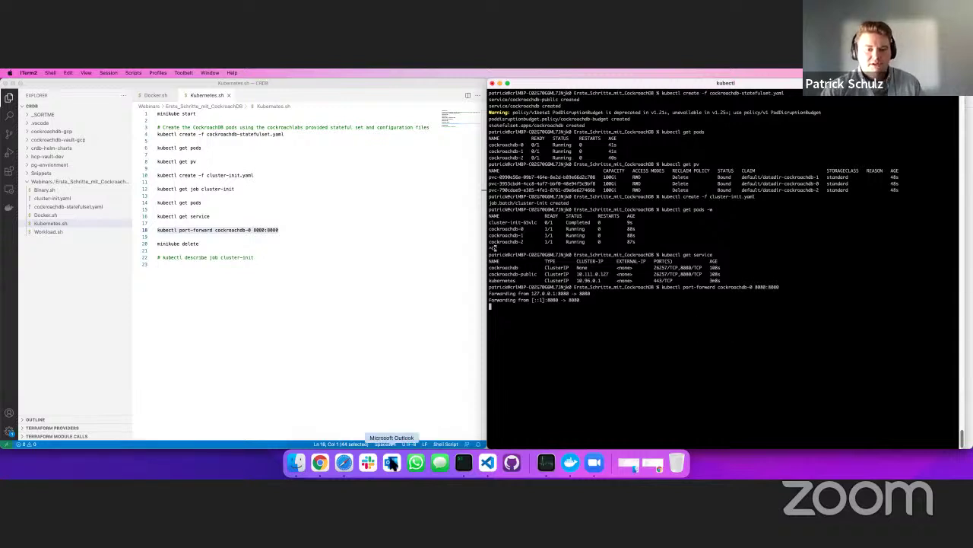
Step: Switch to Chrome, reload the CockroachDB console at 127.0.0.1:8080 and check the node list on the cluster overview
{"action": "left_click", "coordinate": [320, 463]}
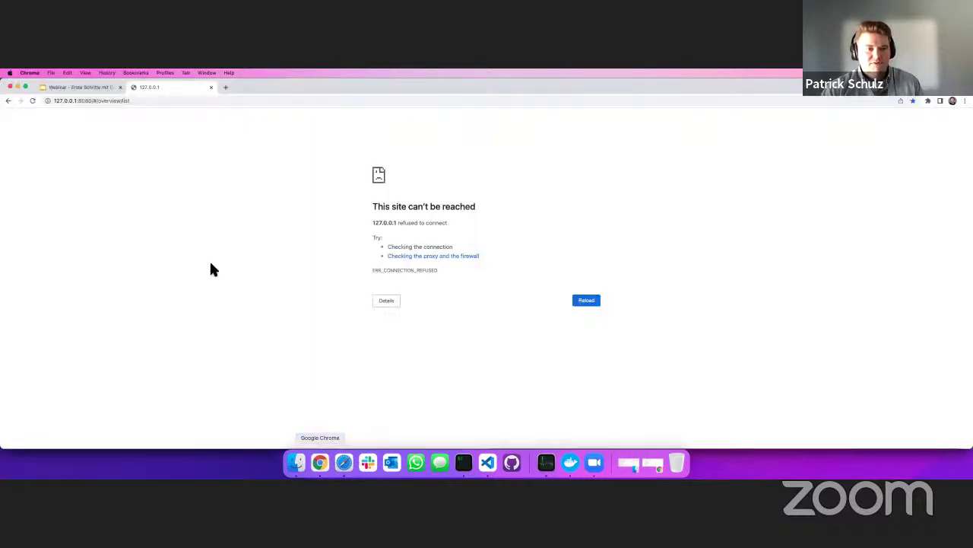
{"action": "left_click", "coordinate": [34, 99]}
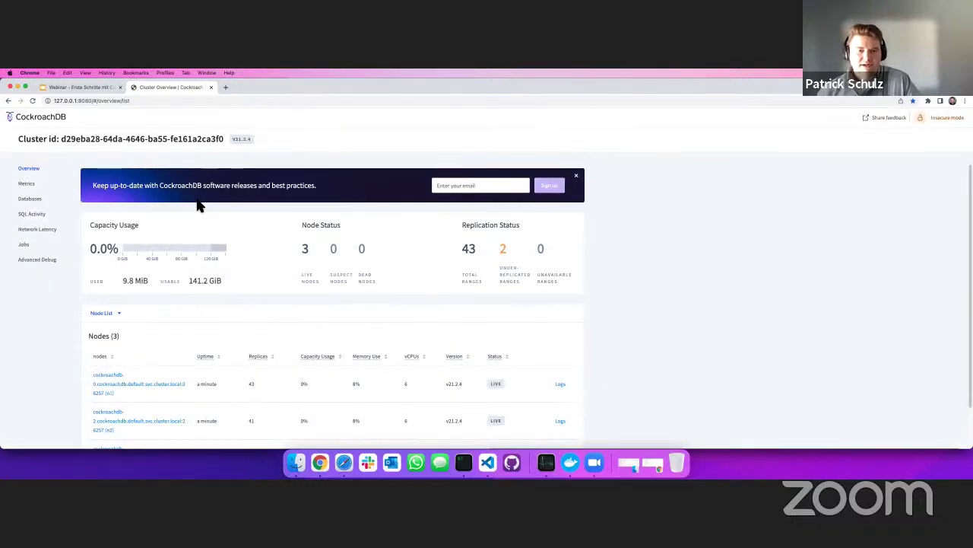
{"action": "scroll", "coordinate": [346, 318], "scroll_direction": "down", "scroll_amount": 2}
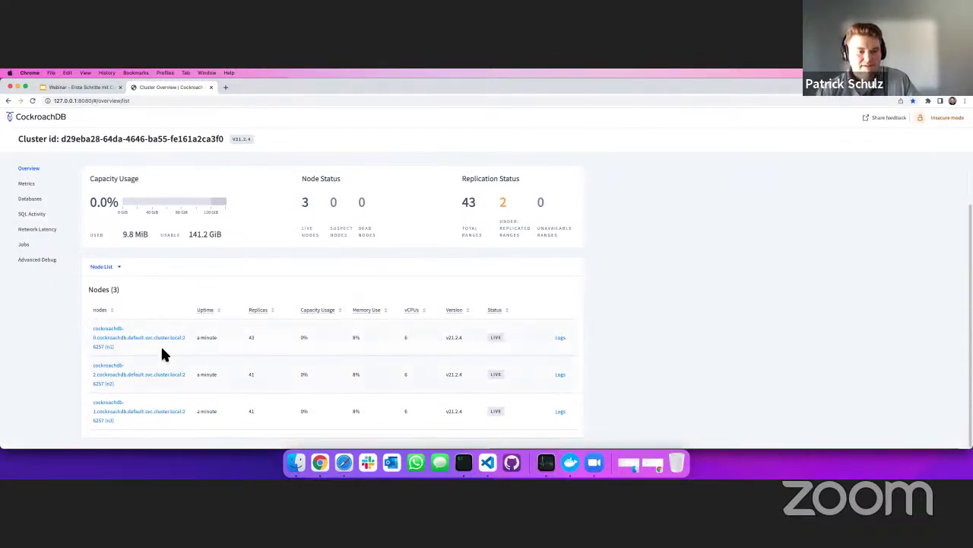